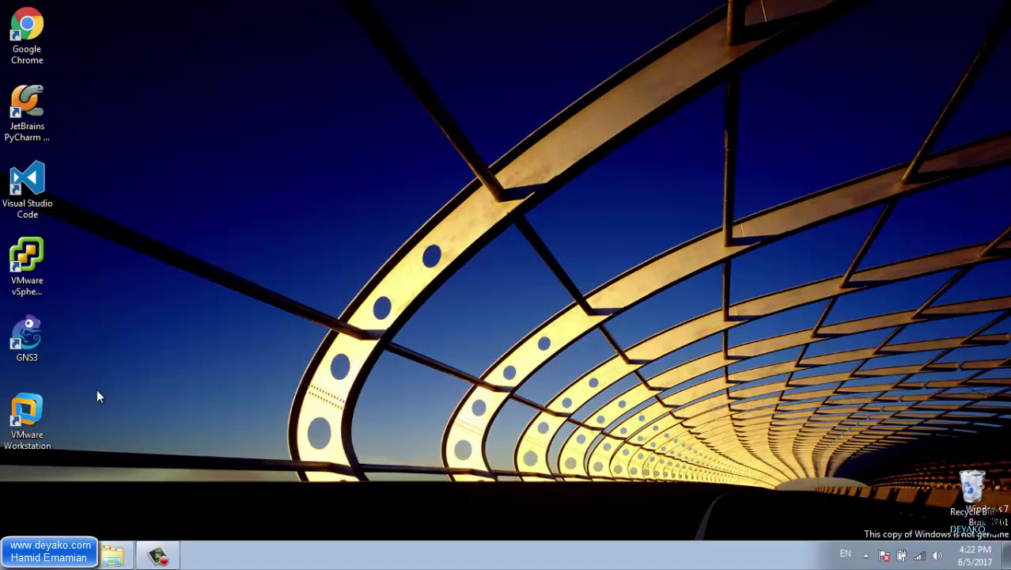
Launch VMware Workstation
{"action": "double_click", "coordinate": [43, 408]}
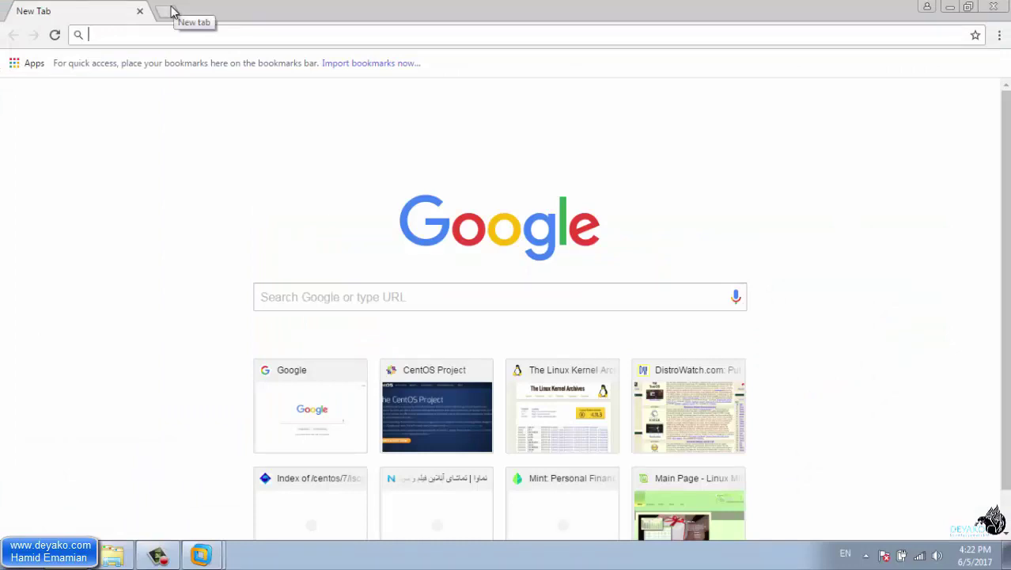
Search the web for "download putty" and open the Chiark download page for the latest PuTTY release
{"action": "type", "text": "download p"}
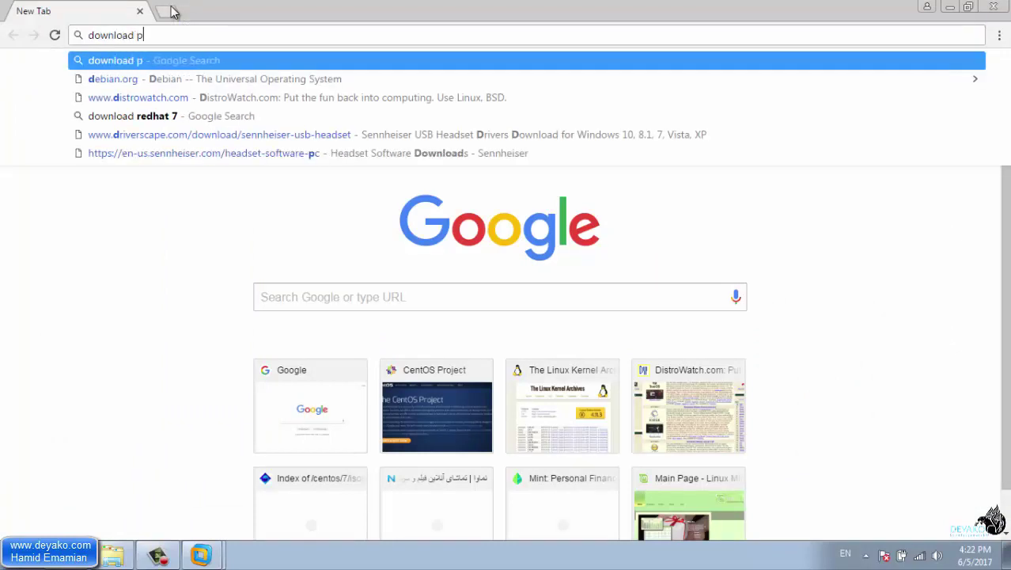
{"action": "type", "text": "utty"}
{"action": "key", "text": "Return"}
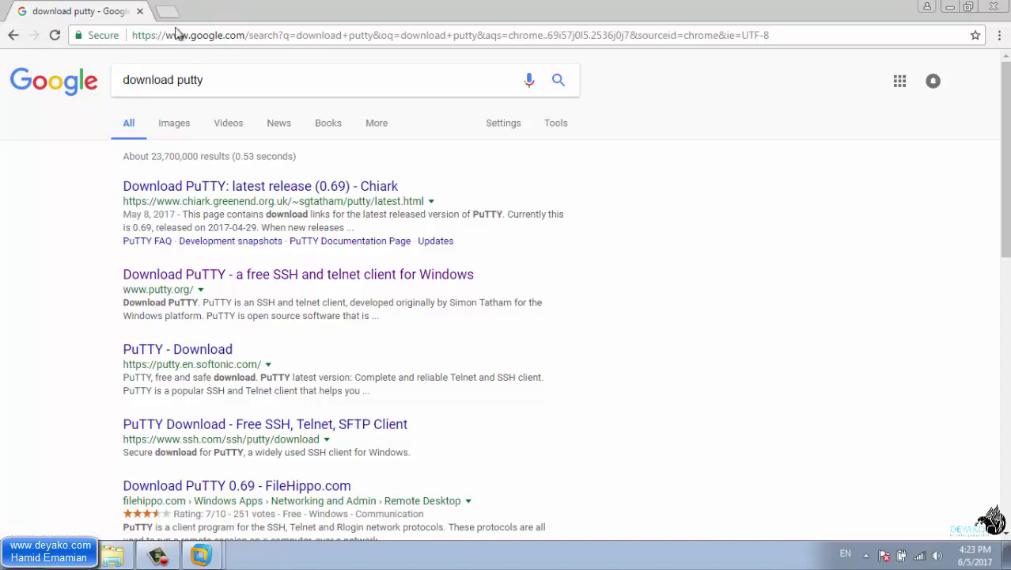
{"action": "left_click", "coordinate": [182, 190]}
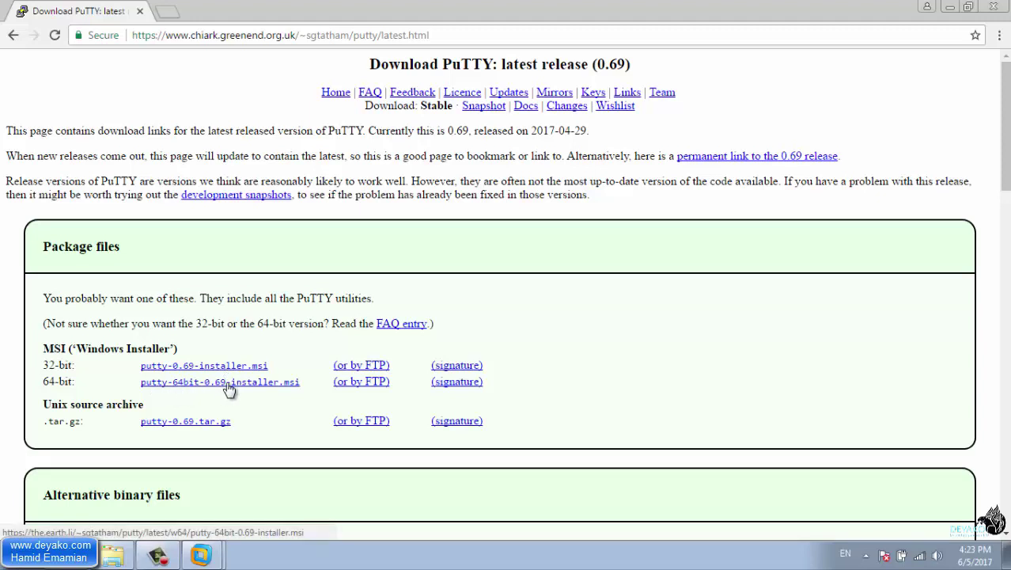
Launch the installed PuTTY client, view its basic SSH session options, and close it
{"action": "key", "text": "super"}
{"action": "type", "text": "putty"}
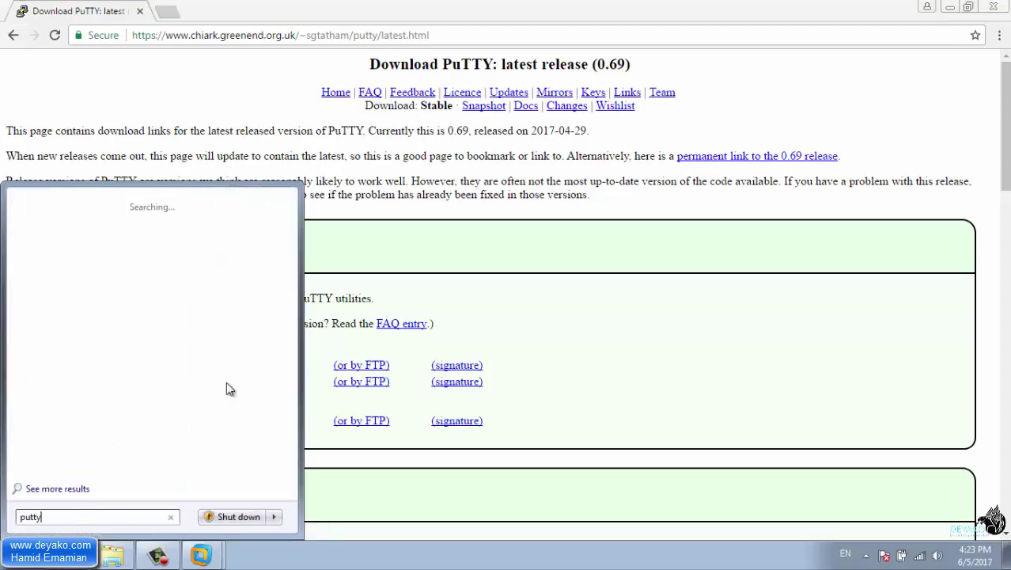
{"action": "key", "text": "Return"}
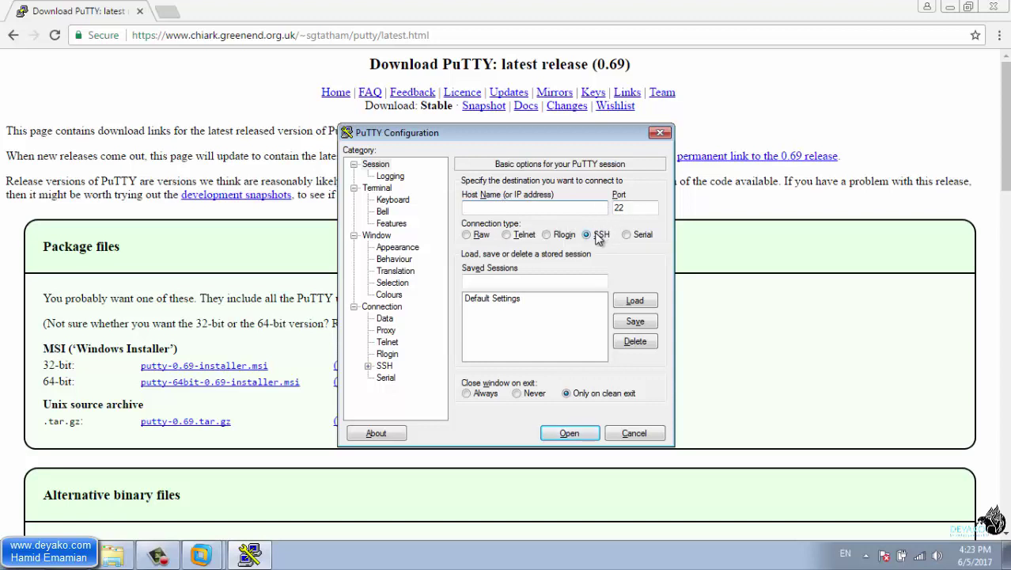
{"action": "key", "text": "Escape"}
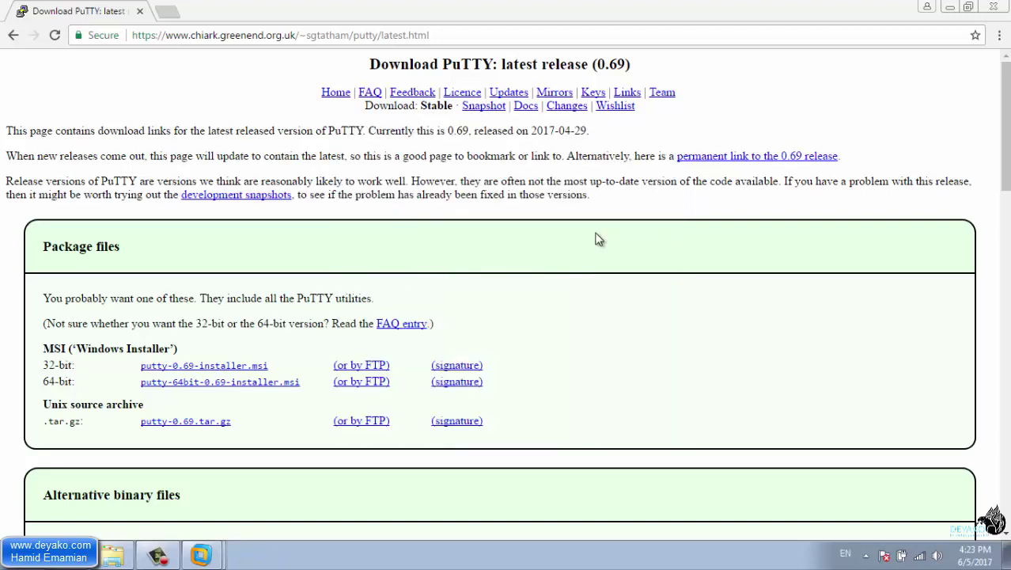
Search the web for "download winscp" in a new browser tab and open the official WinSCP download page separately
{"action": "left_click", "coordinate": [169, 11]}
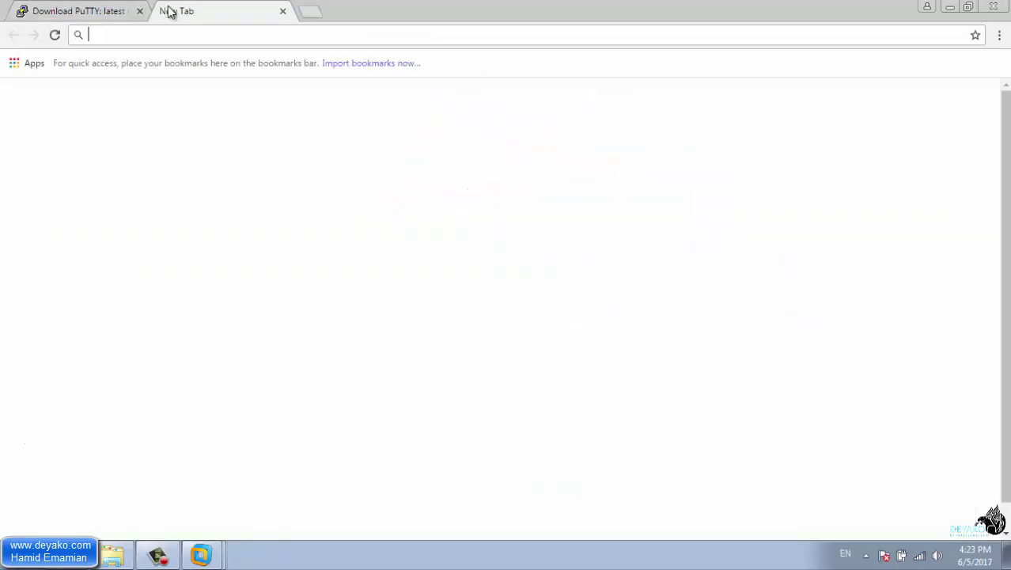
{"action": "type", "text": "download winscp"}
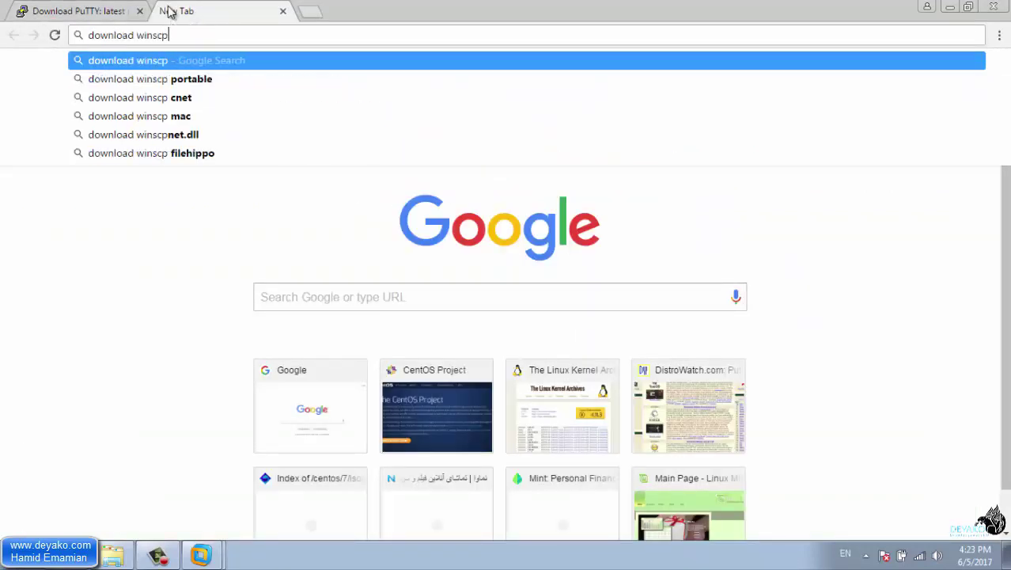
{"action": "key", "text": "Return"}
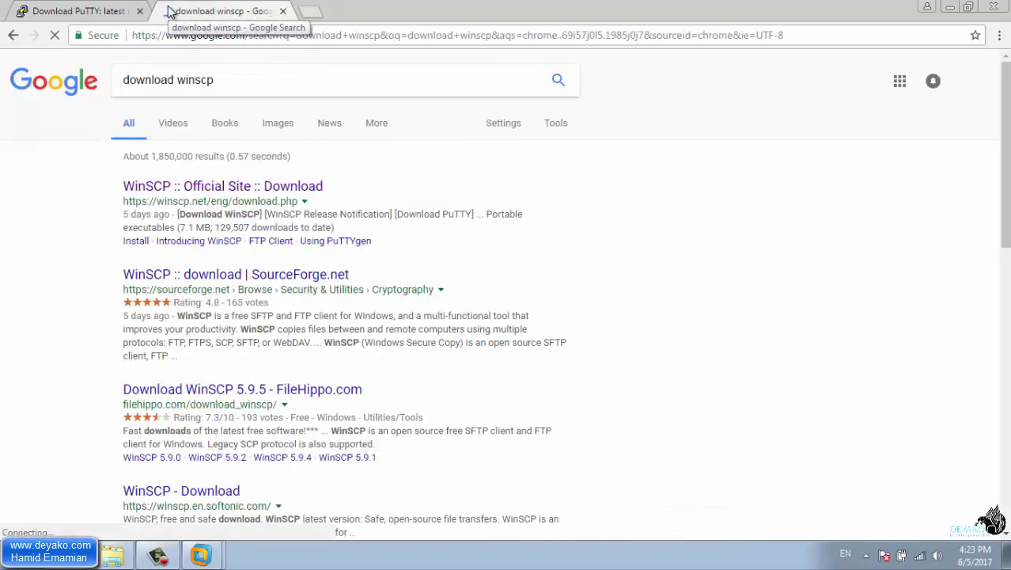
{"action": "left_click", "coordinate": [177, 187], "text": "ctrl"}
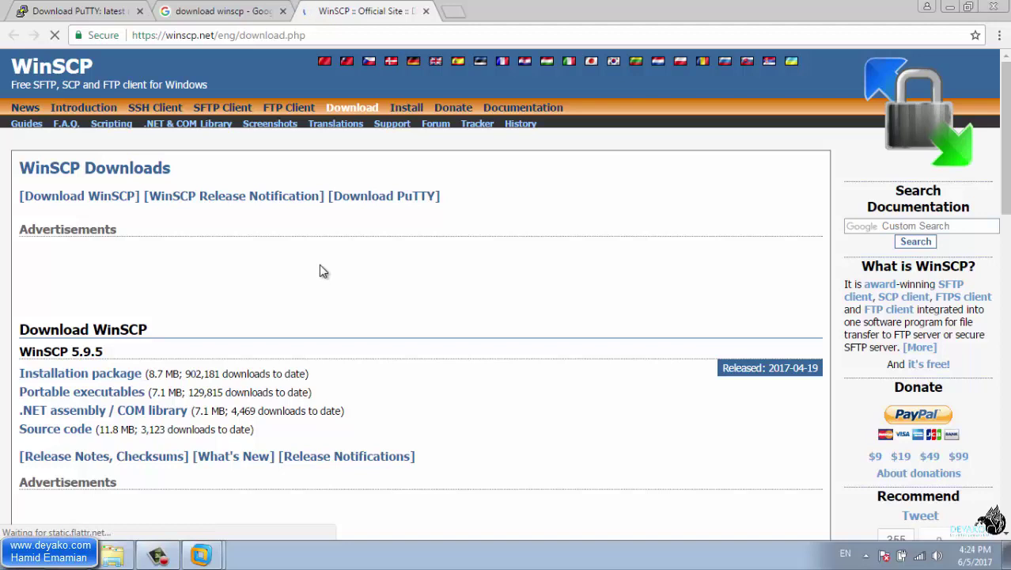
Launch WinSCP, view the SFTP host, port and credential fields of its login dialog, and close it
{"action": "key", "text": "super"}
{"action": "type", "text": "winscp"}
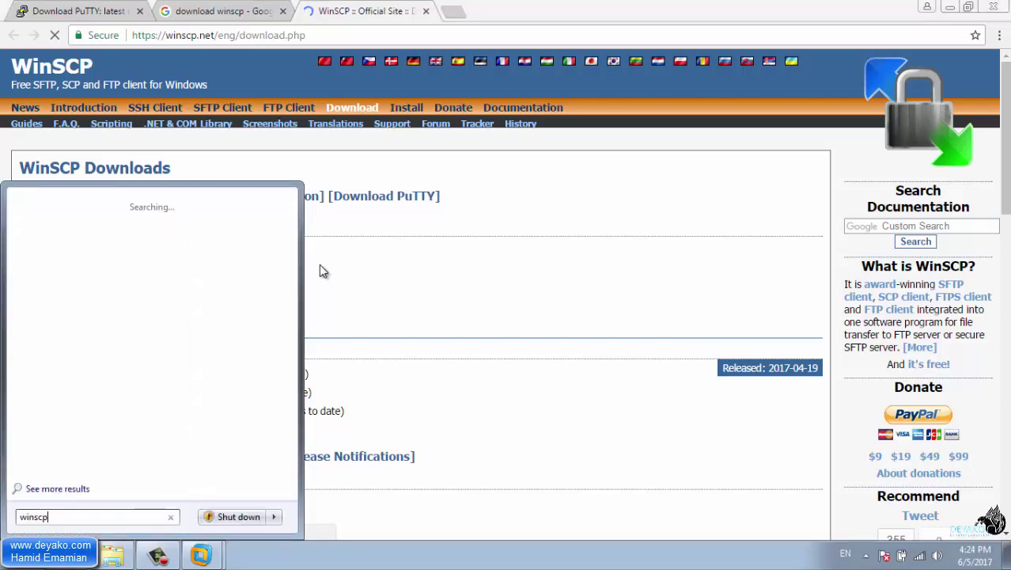
{"action": "key", "text": "Return"}
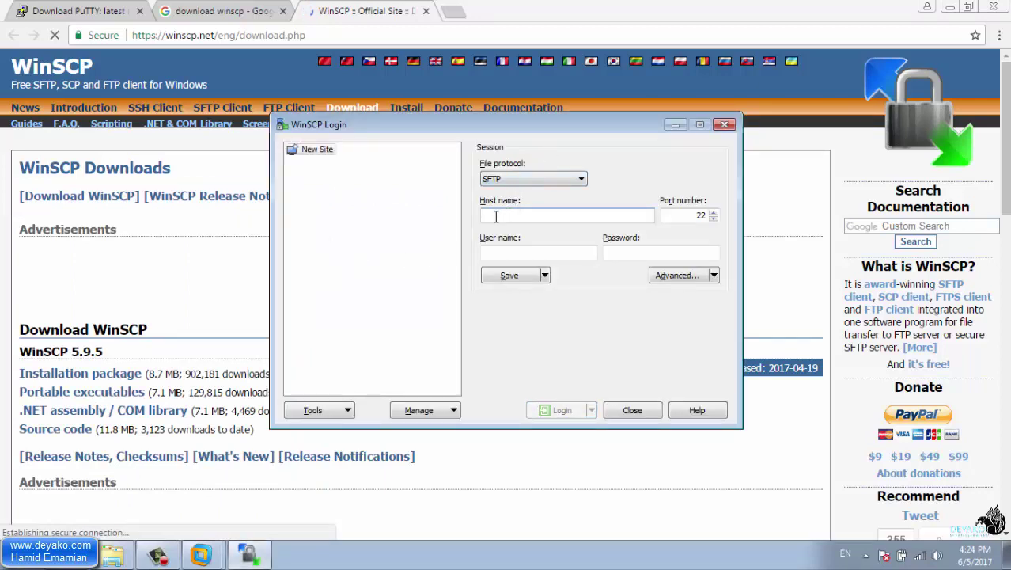
{"action": "left_click", "coordinate": [538, 212]}
{"action": "left_click", "coordinate": [625, 414]}
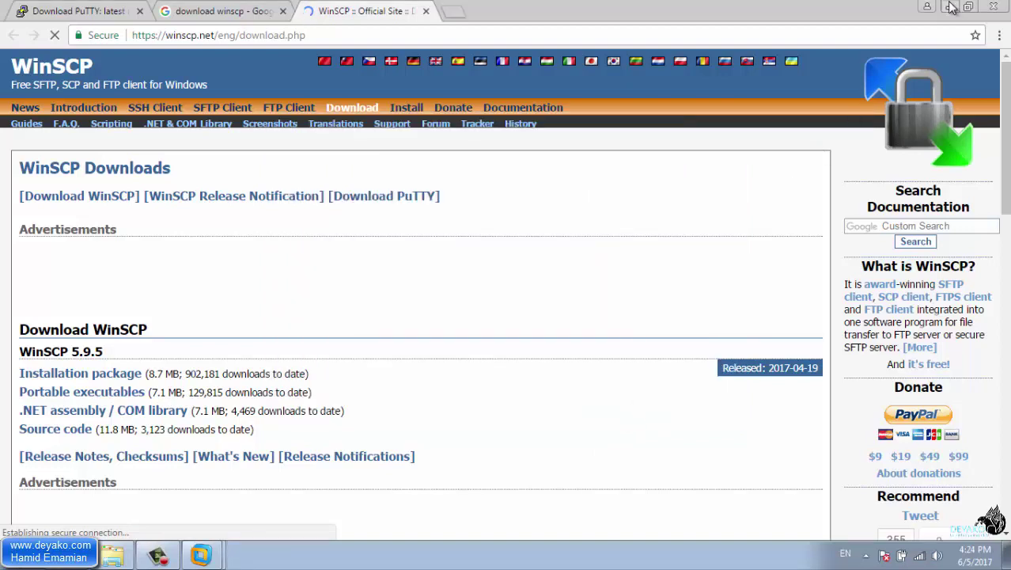
Switch to VMware Workstation and start creating a new virtual machine with the Custom (advanced) configuration
{"action": "left_click", "coordinate": [951, 6]}
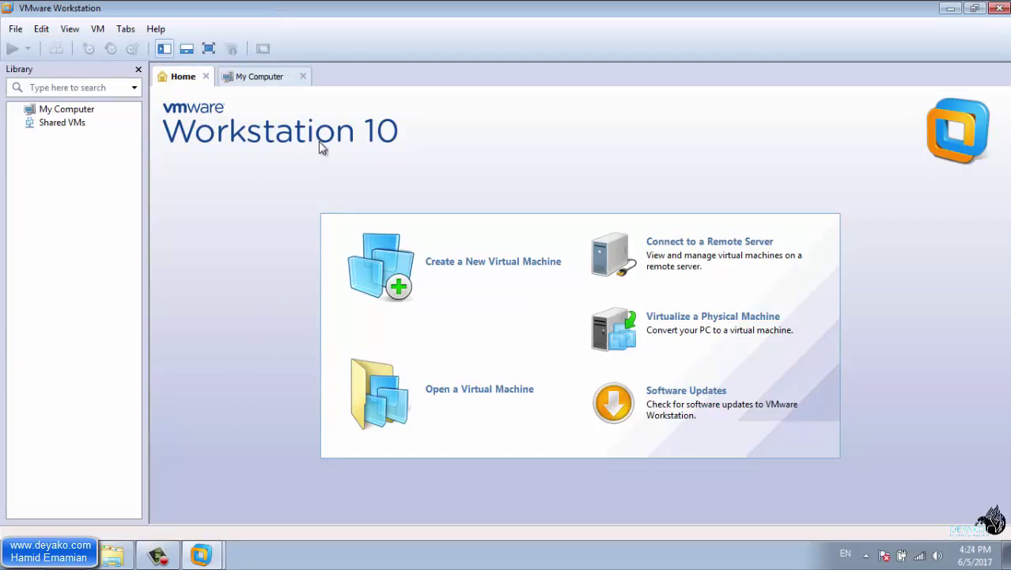
{"action": "left_click", "coordinate": [369, 274]}
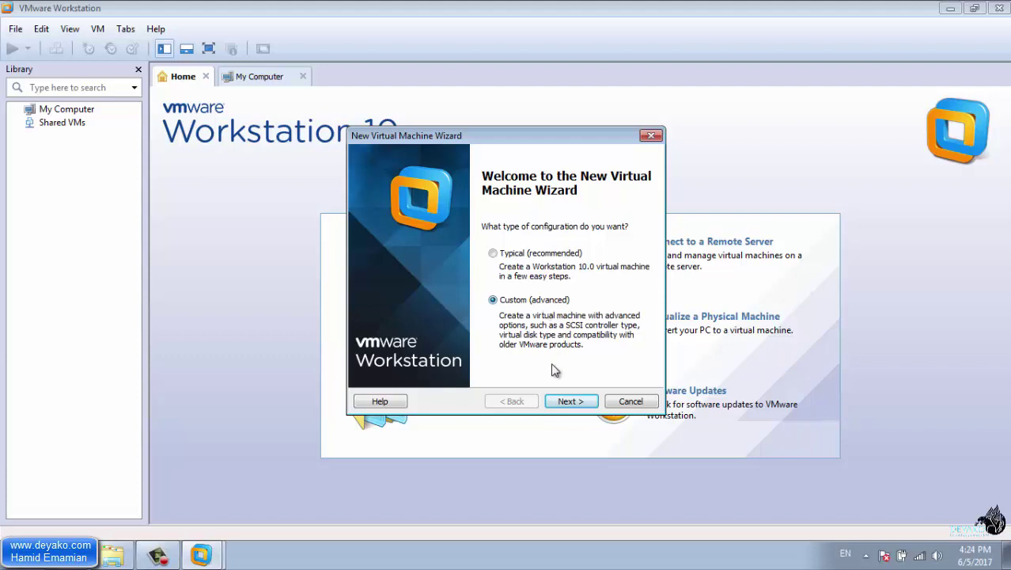
{"action": "left_click", "coordinate": [567, 402]}
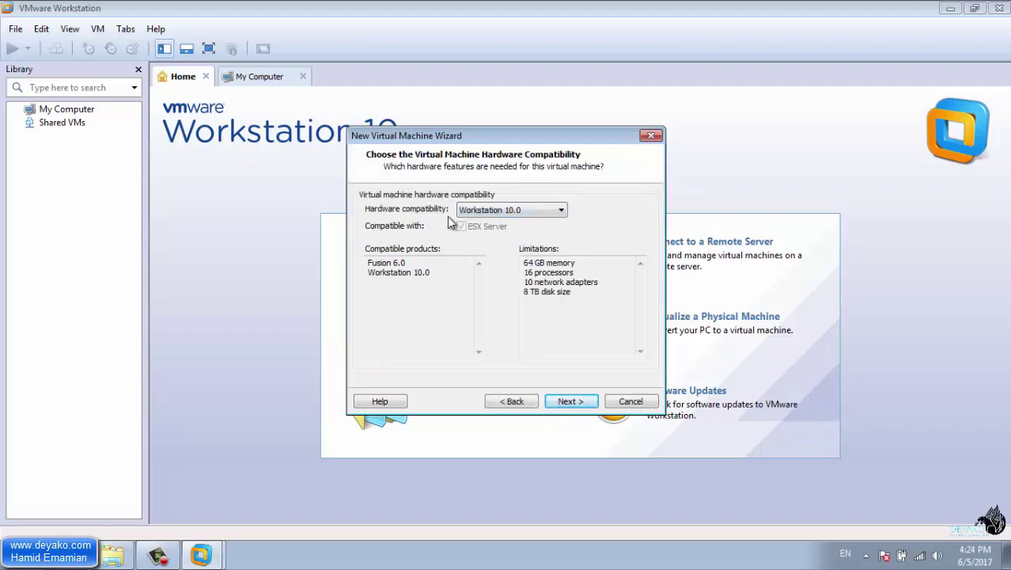
Choose Workstation 10.0 hardware compatibility and accept the option of installing the operating system later
{"action": "left_click", "coordinate": [489, 212]}
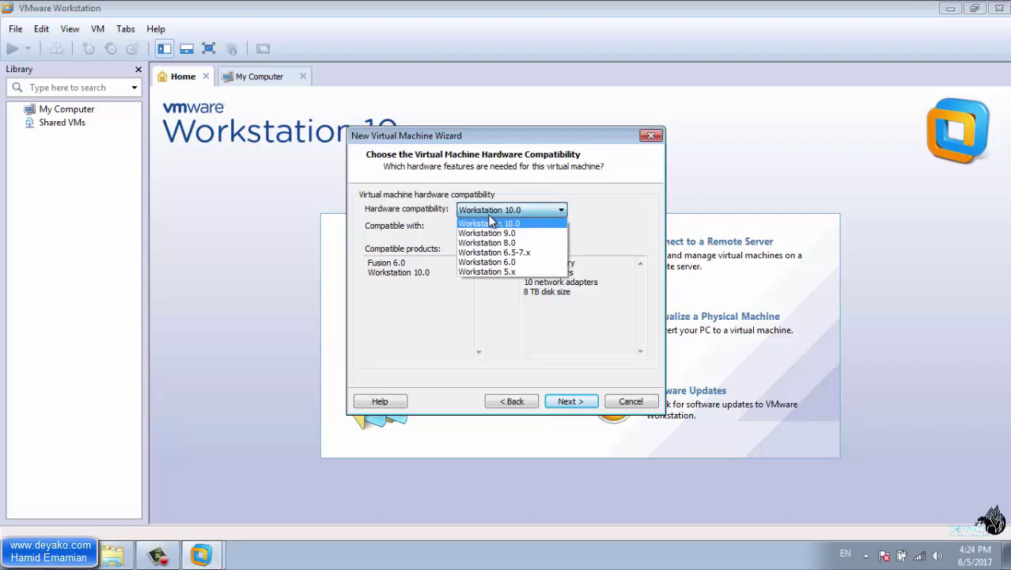
{"action": "left_click", "coordinate": [489, 222]}
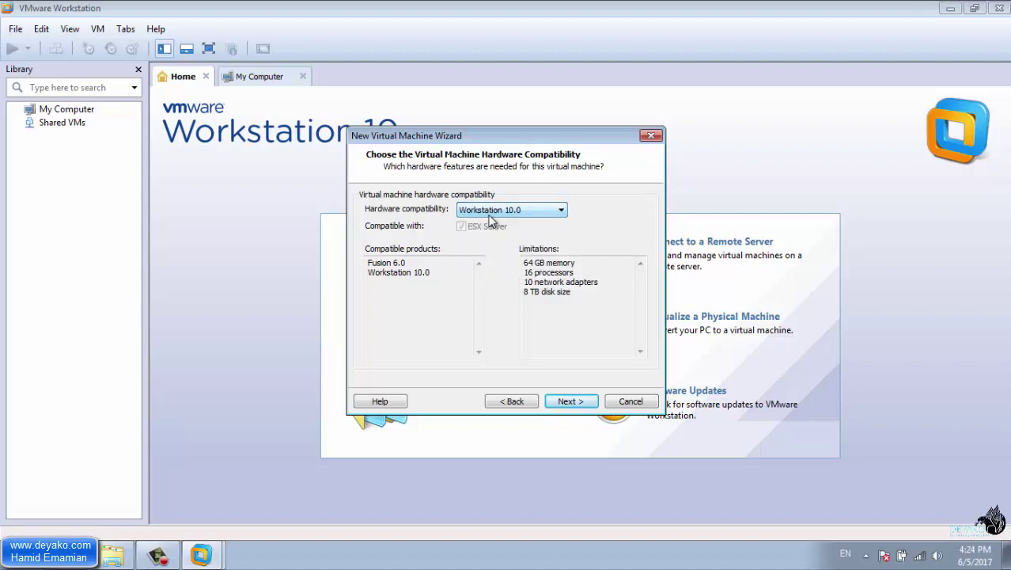
{"action": "left_click", "coordinate": [575, 404]}
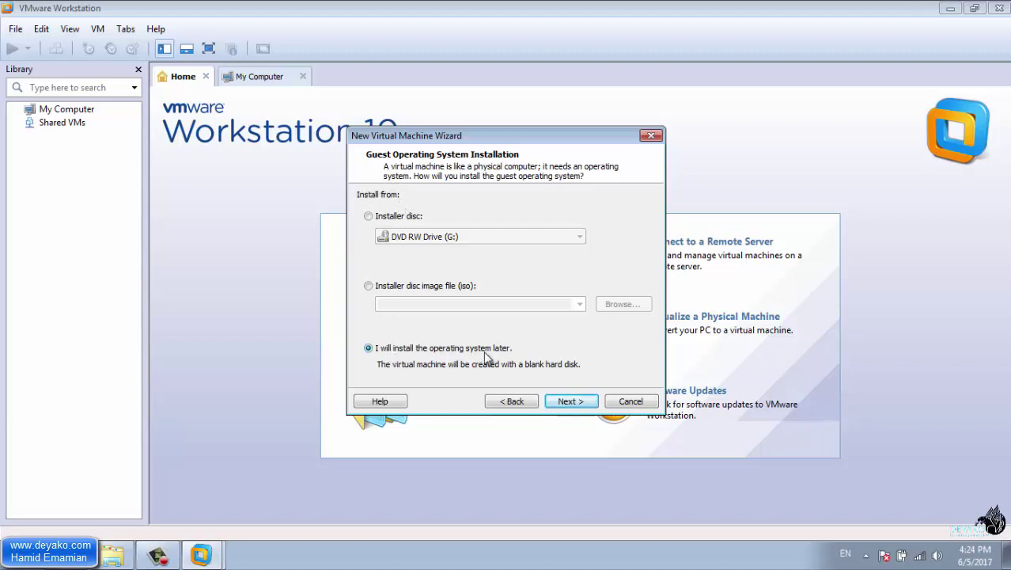
{"action": "left_click", "coordinate": [552, 399]}
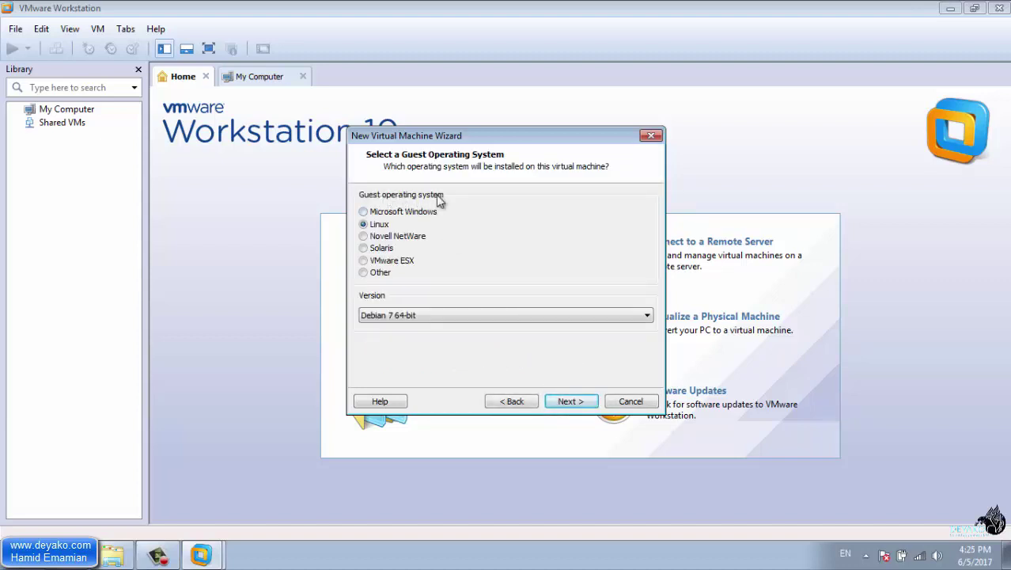
Choose CentOS 64-bit as the Linux version of the guest operating system and proceed to naming
{"action": "left_click", "coordinate": [393, 316]}
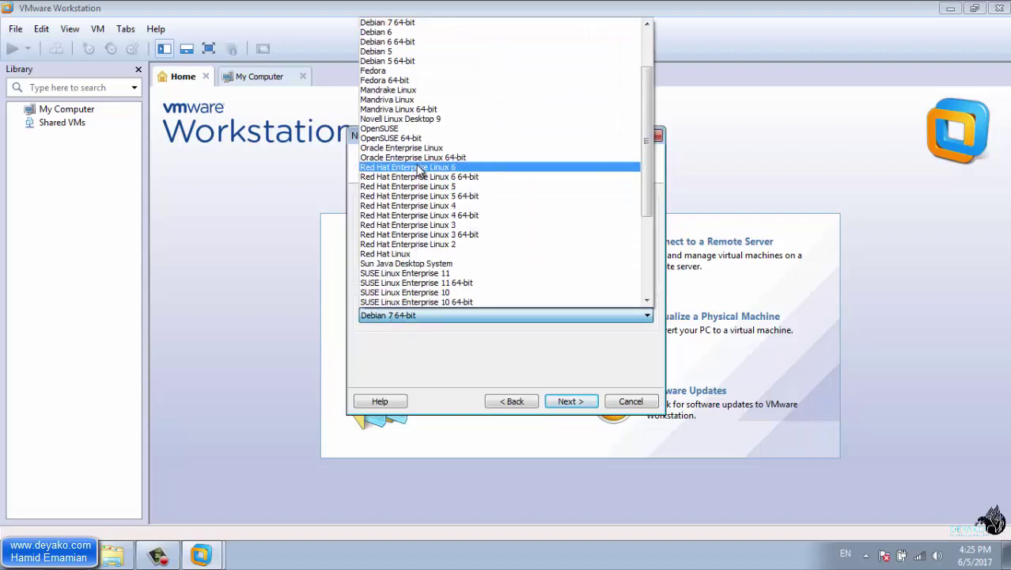
{"action": "scroll", "coordinate": [468, 130], "scroll_direction": "down", "scroll_amount": 1}
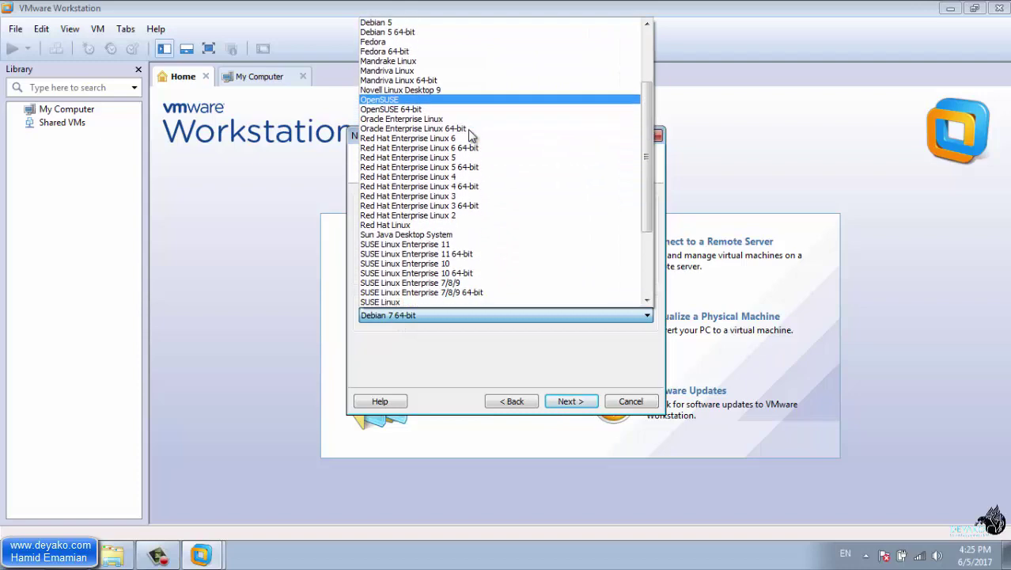
{"action": "scroll", "coordinate": [468, 130], "scroll_direction": "down", "scroll_amount": 4}
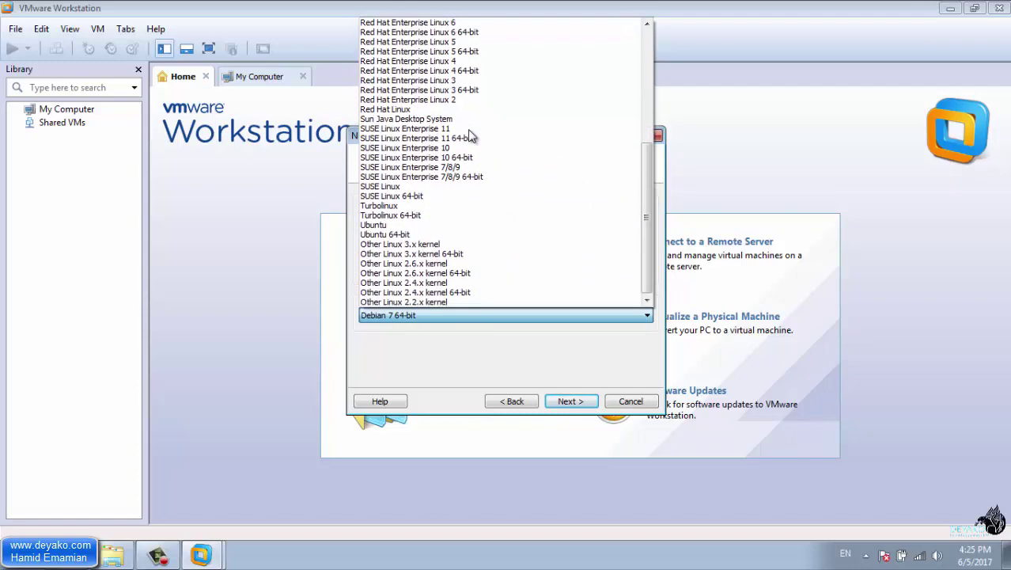
{"action": "scroll", "coordinate": [471, 136], "scroll_direction": "up", "scroll_amount": 6}
{"action": "scroll", "coordinate": [471, 136], "scroll_direction": "up", "scroll_amount": 1}
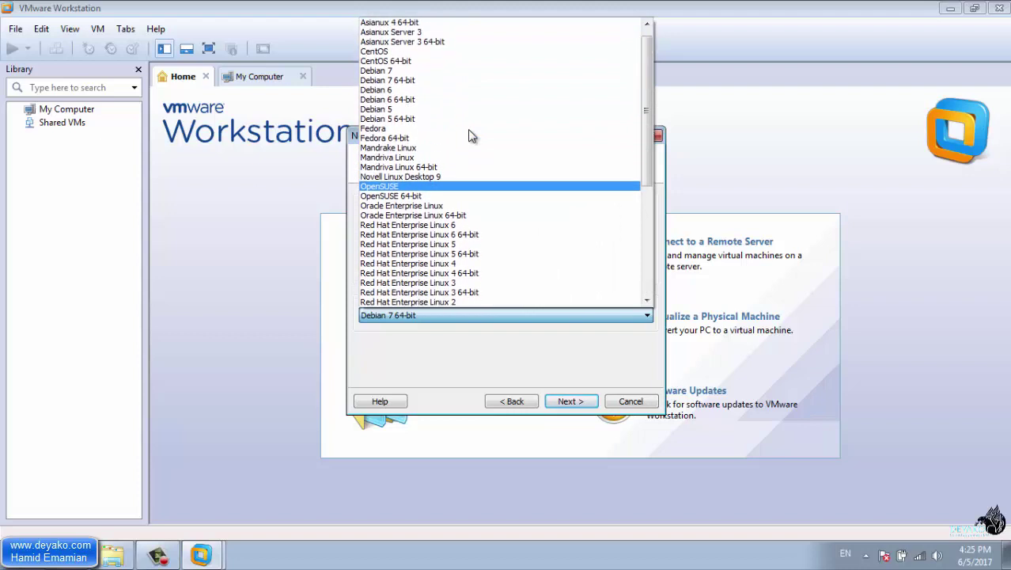
{"action": "left_click", "coordinate": [413, 61]}
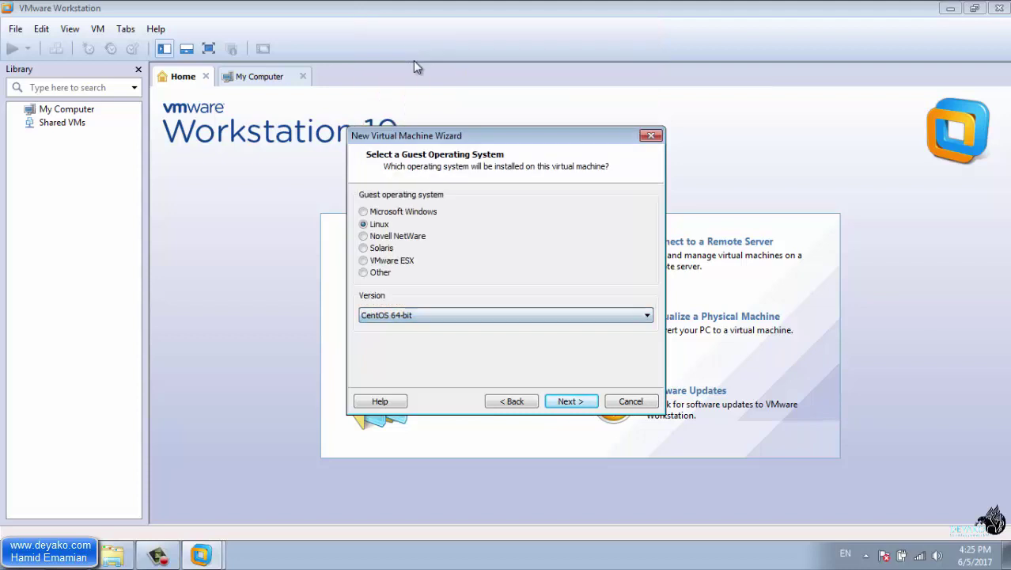
{"action": "left_click", "coordinate": [567, 402]}
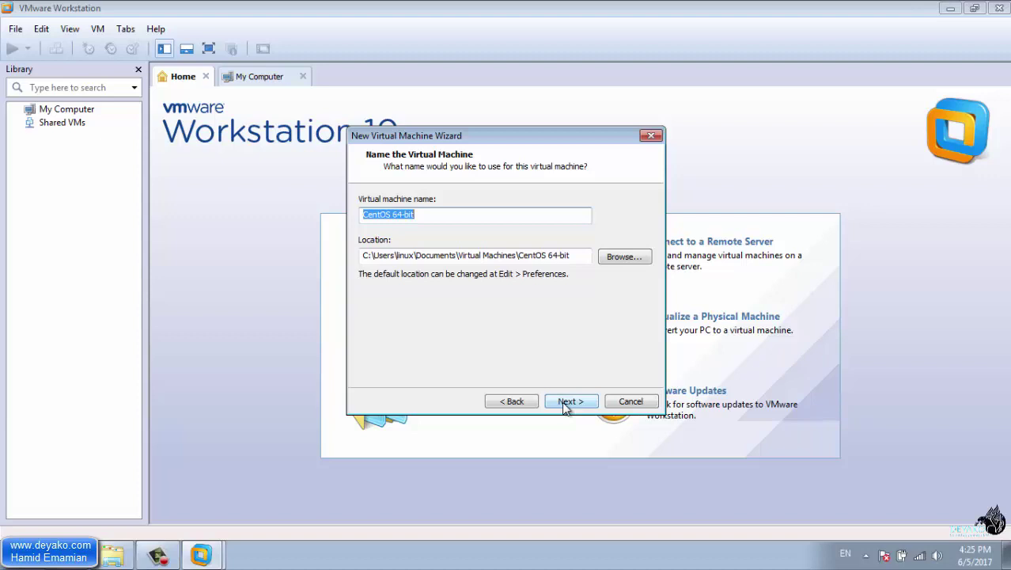
Name the virtual machine "My Test Linux" and accept the matching storage location
{"action": "type", "text": "My Tes"}
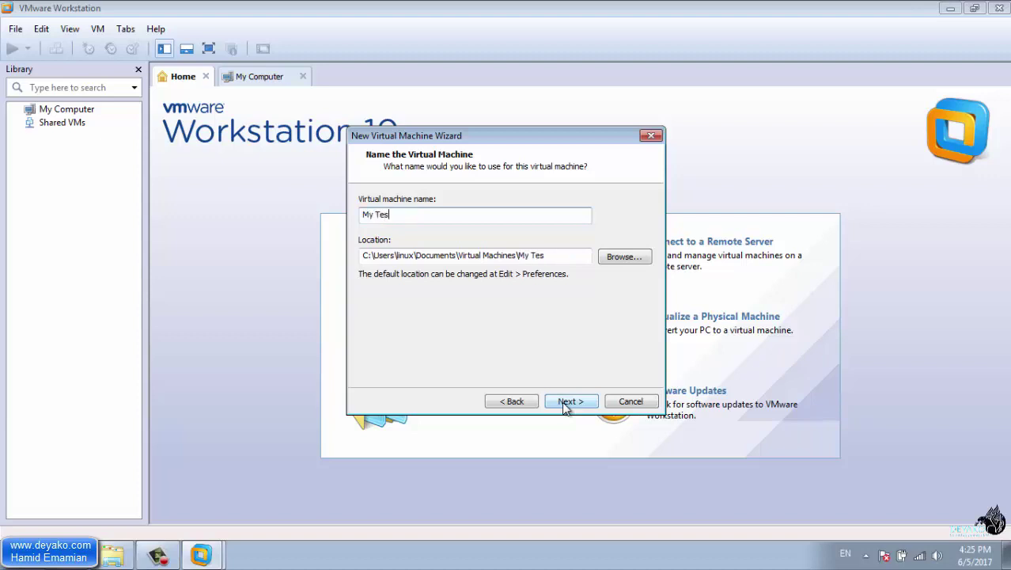
{"action": "type", "text": "t Linux"}
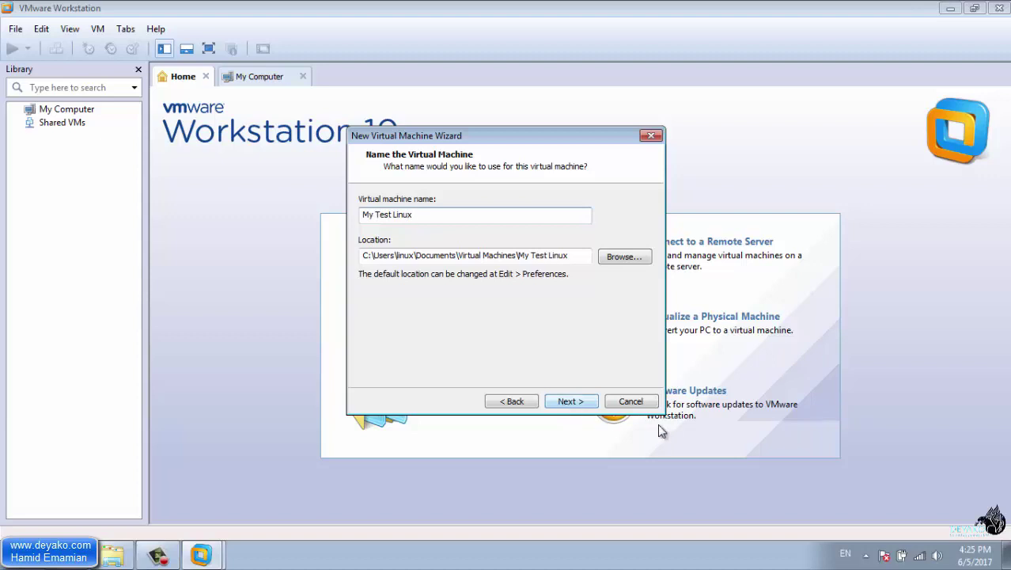
{"action": "left_click", "coordinate": [567, 402]}
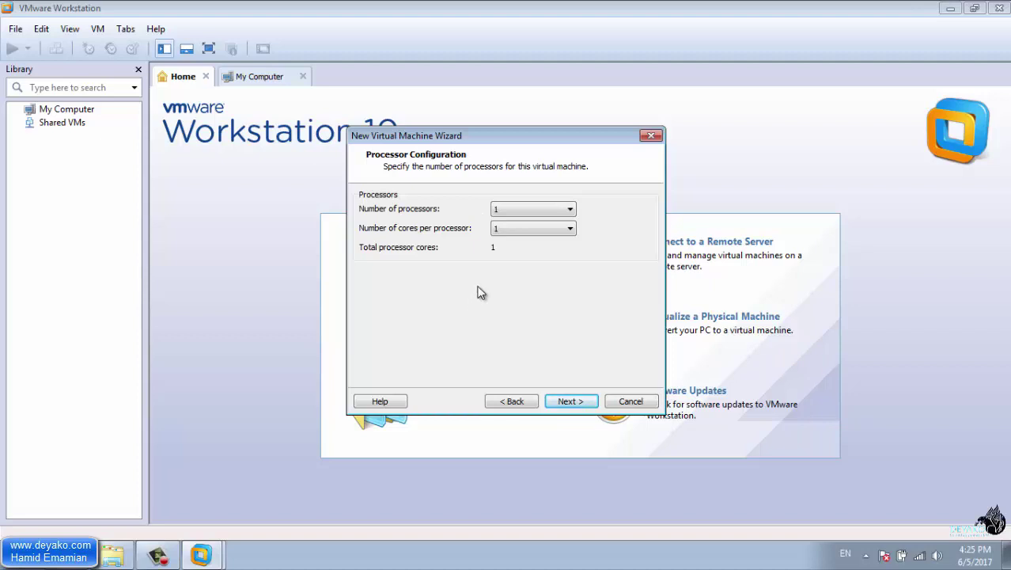
{"action": "left_click", "coordinate": [533, 228]}
{"action": "left_click", "coordinate": [497, 245]}
{"action": "left_click", "coordinate": [510, 212]}
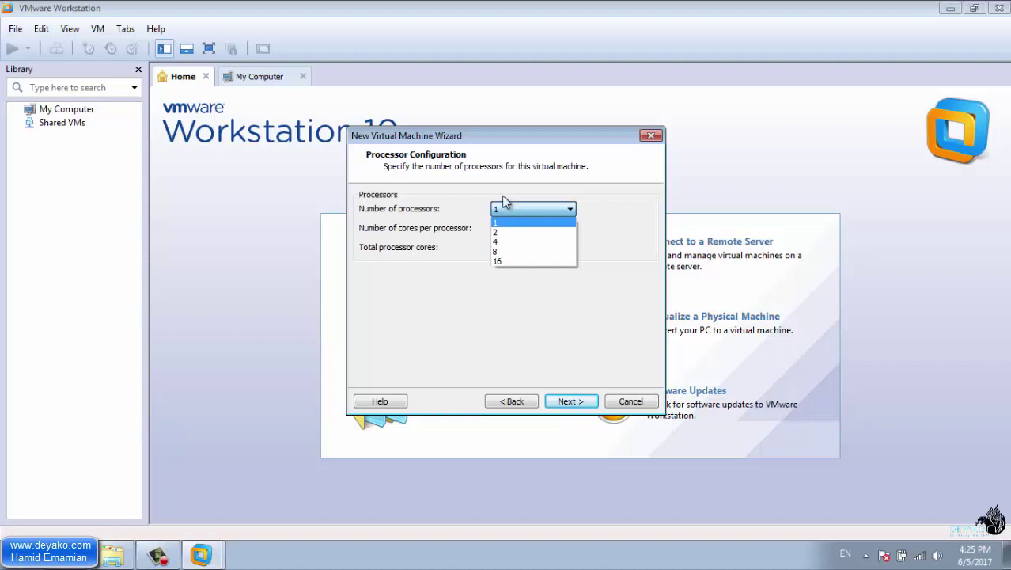
{"action": "left_click", "coordinate": [467, 191]}
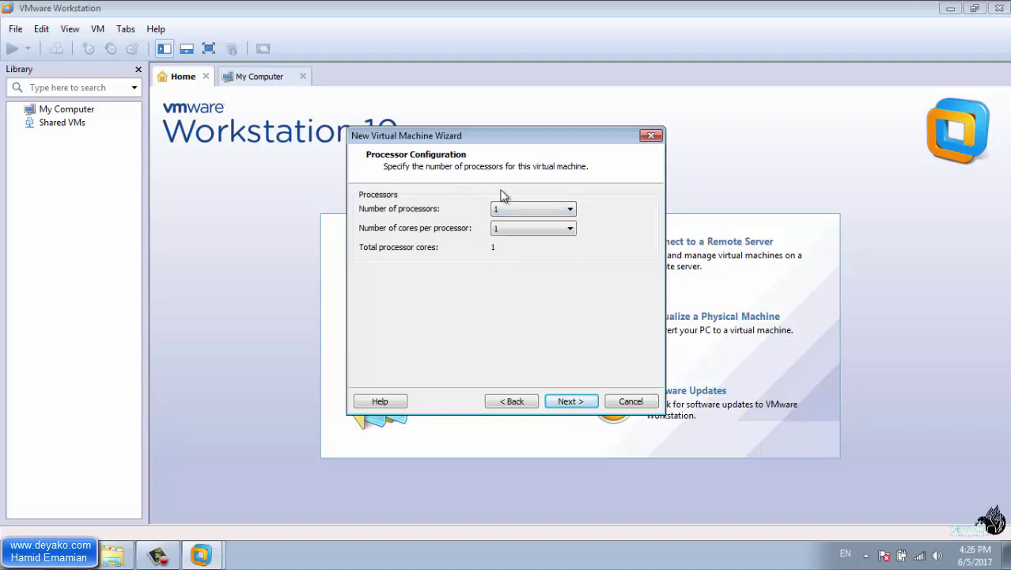
Set the number of processors to 2, choose the cores per processor, and accept the processor configuration
{"action": "left_click", "coordinate": [516, 210]}
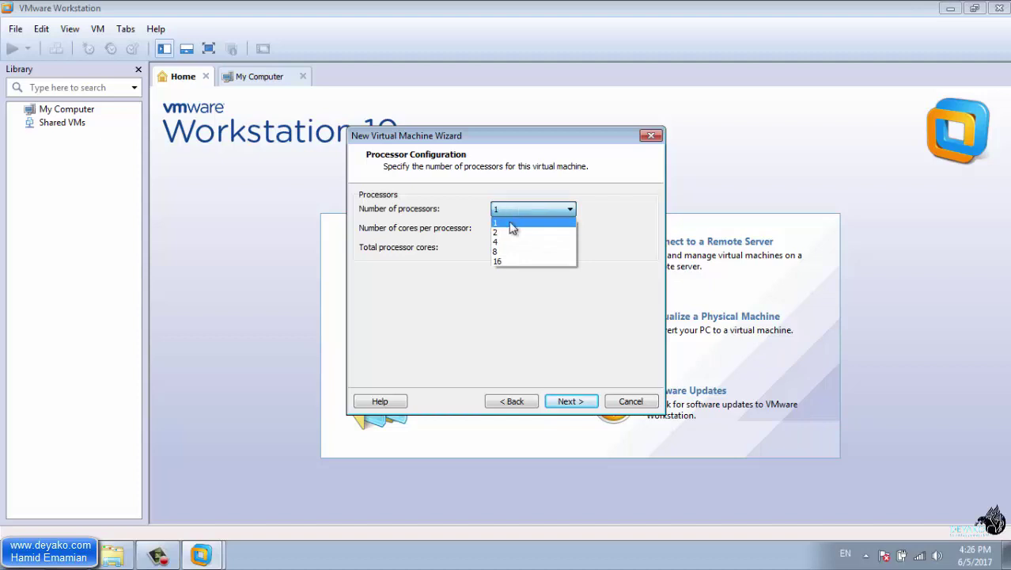
{"action": "left_click", "coordinate": [507, 232]}
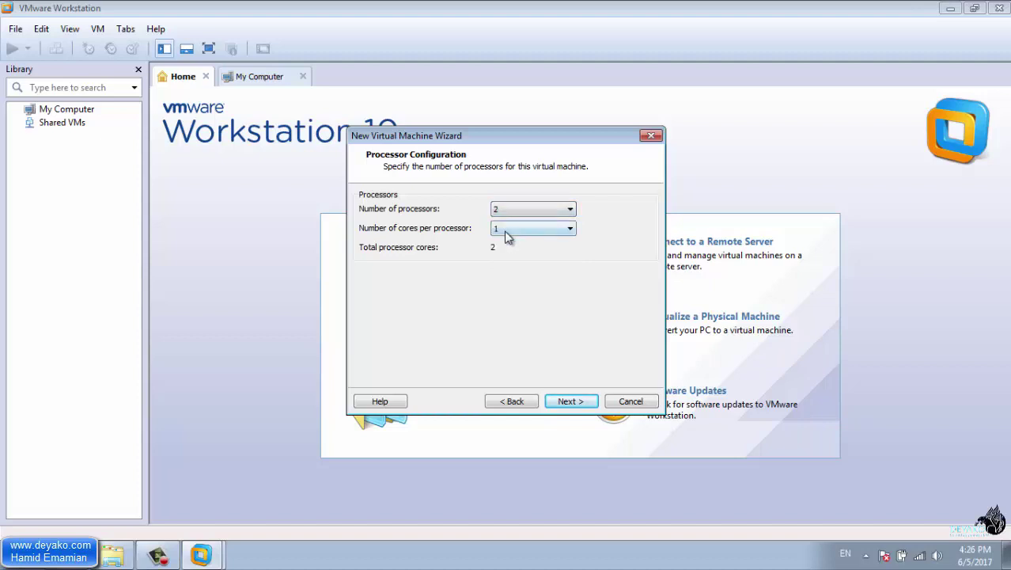
{"action": "left_click", "coordinate": [510, 230]}
{"action": "left_click", "coordinate": [512, 252]}
{"action": "left_click", "coordinate": [570, 401]}
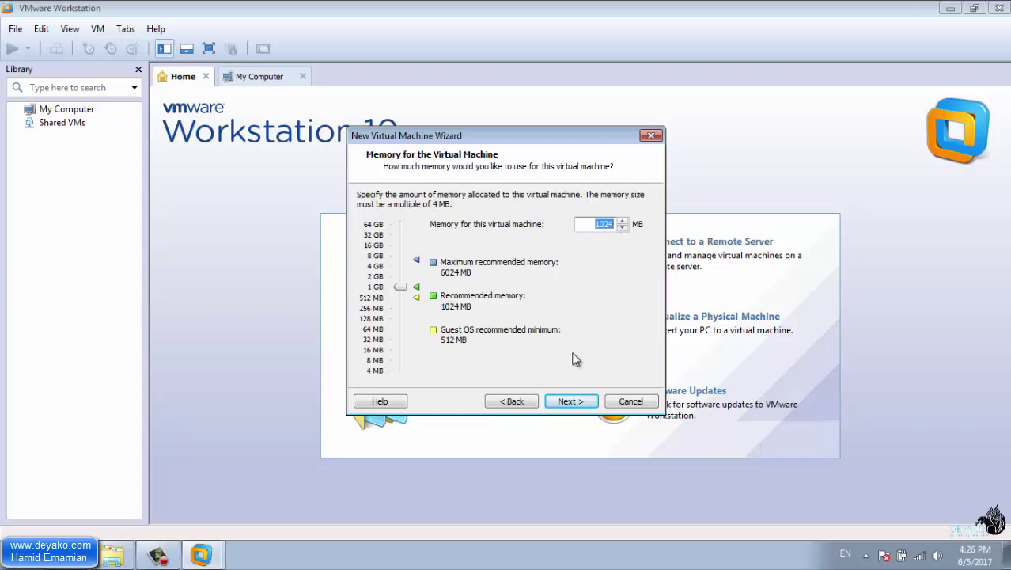
Accept 1024 MB of memory for the virtual machine and proceed to the network type
{"action": "left_click", "coordinate": [568, 402]}
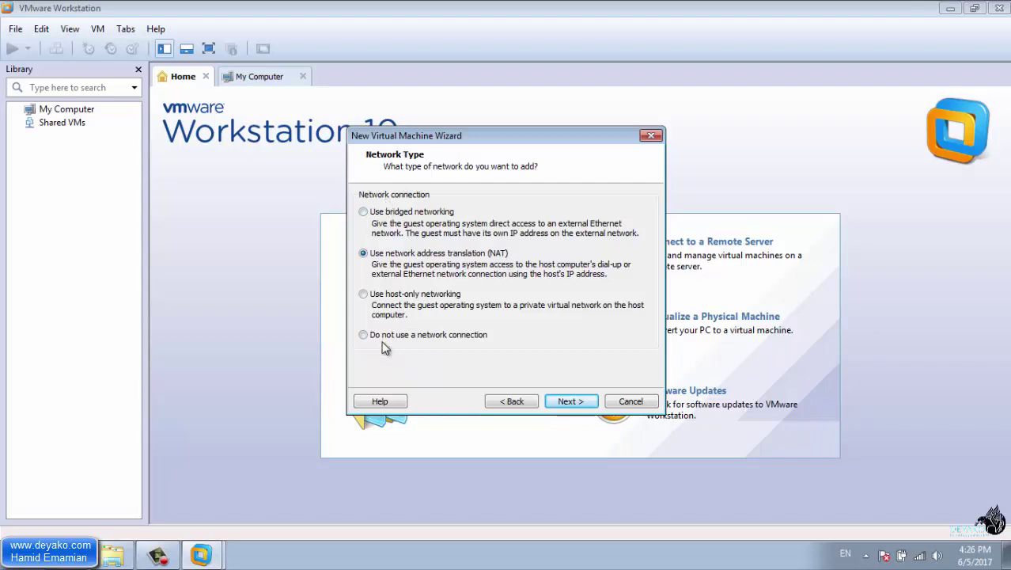
Switch to Paint by running mspaint, and maximize its window with the blank canvas
{"action": "key", "text": "super+r"}
{"action": "type", "text": "m"}
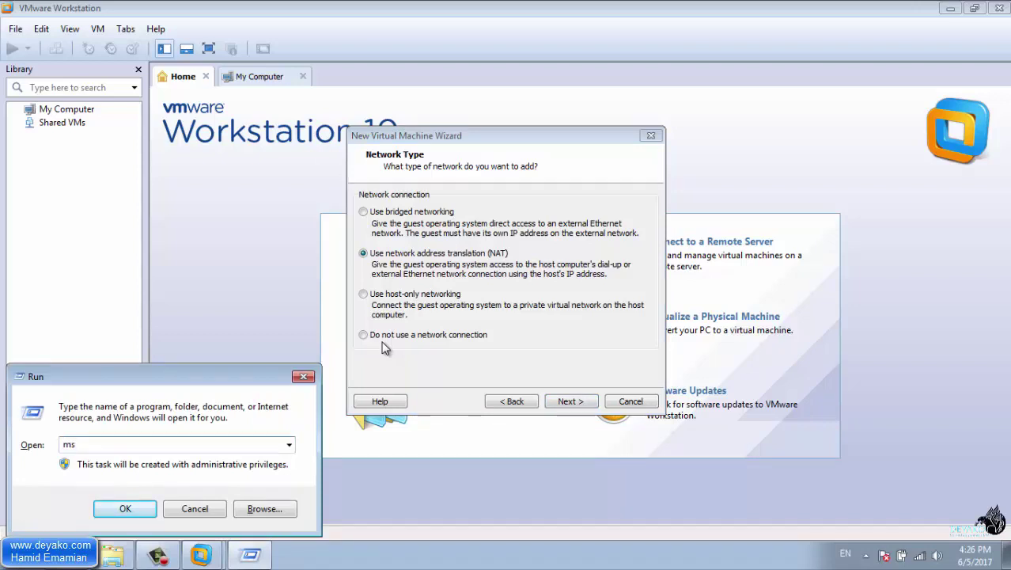
{"action": "type", "text": "spaint"}
{"action": "key", "text": "Return"}
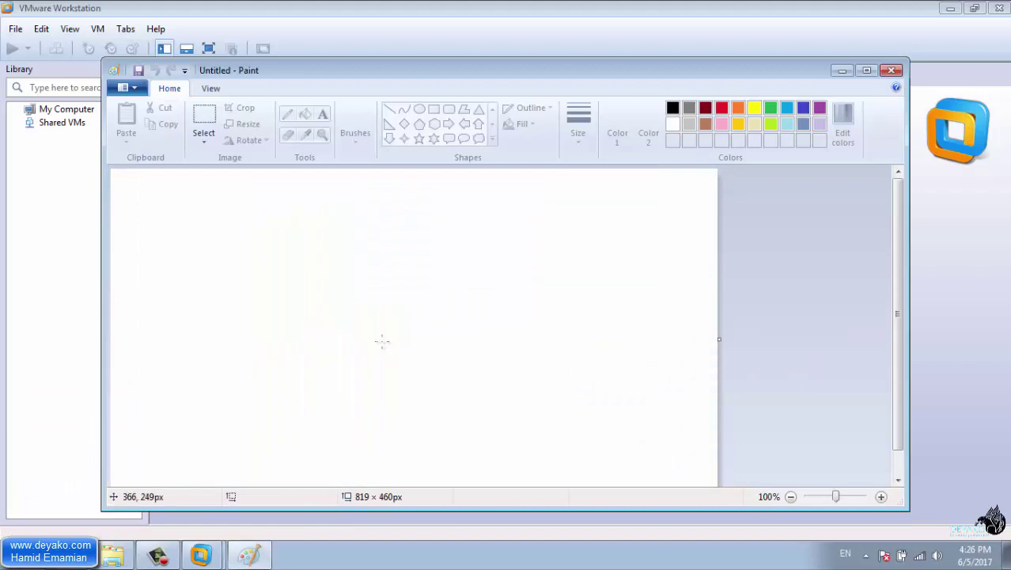
{"action": "left_click", "coordinate": [360, 131]}
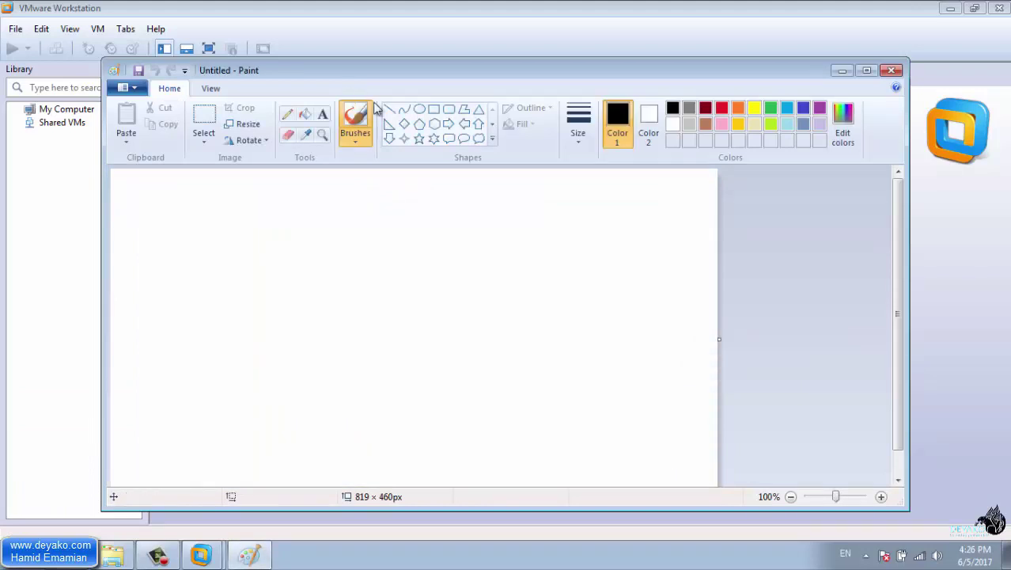
{"action": "double_click", "coordinate": [441, 69]}
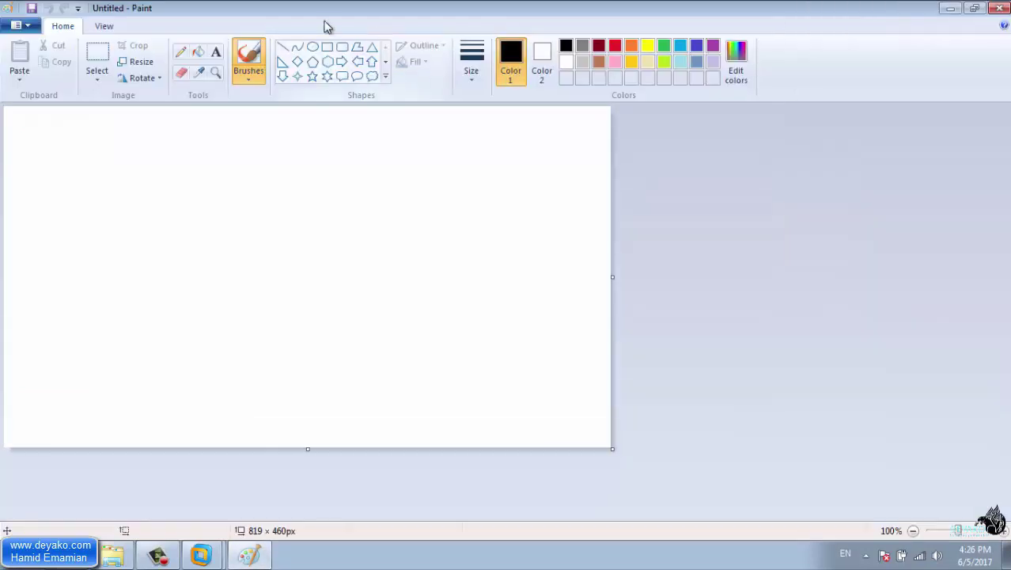
Draw a rectangle about 184 × 99 px on the canvas and a smaller one about 90 × 35 px inside its upper part
{"action": "left_click", "coordinate": [326, 48]}
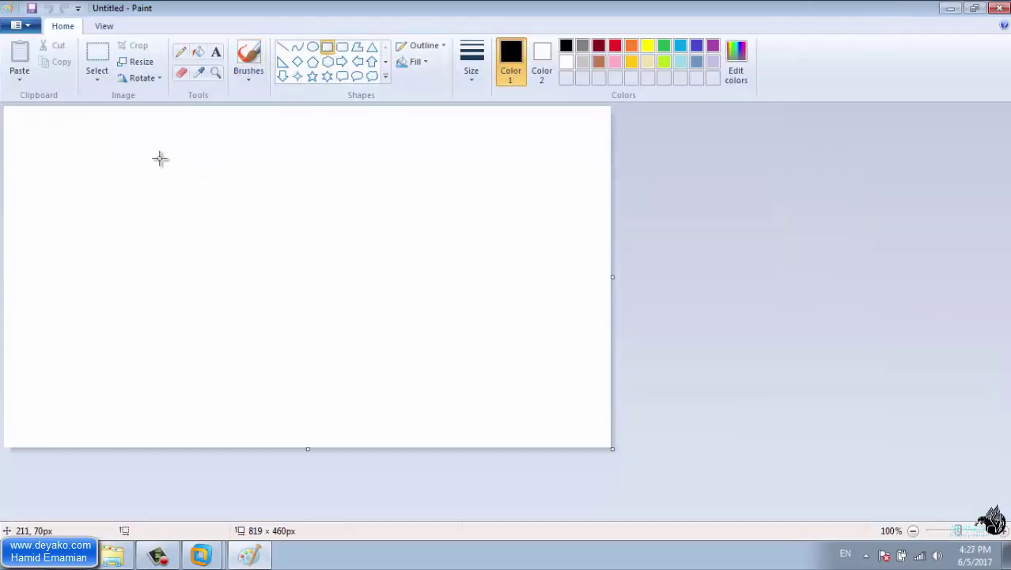
{"action": "mouse_move", "coordinate": [160, 165]}
{"action": "left_mouse_down"}
{"action": "mouse_move", "coordinate": [165, 185]}
{"action": "mouse_move", "coordinate": [186, 200]}
{"action": "mouse_move", "coordinate": [298, 241]}
{"action": "left_mouse_up"}
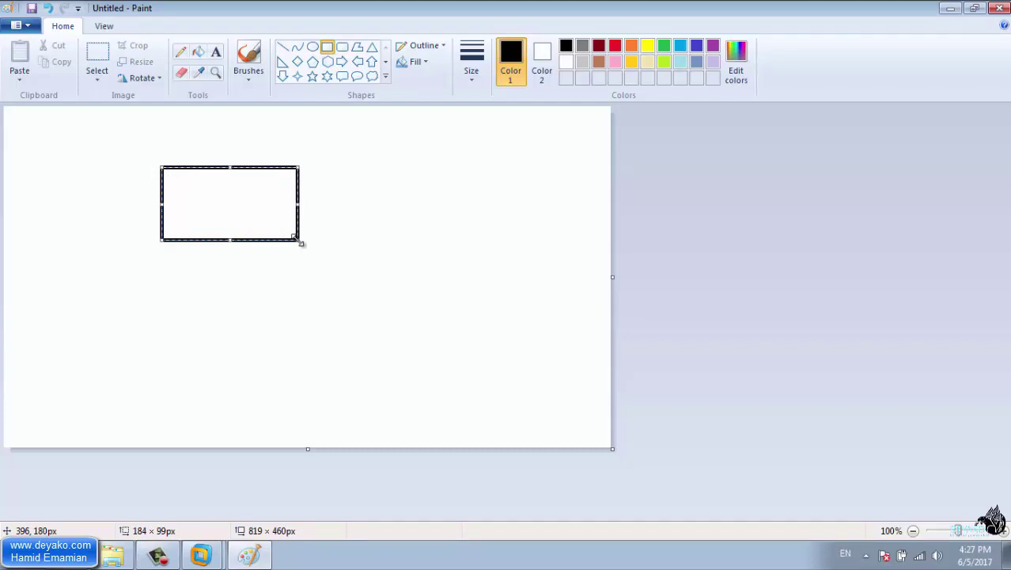
{"action": "left_click", "coordinate": [330, 47]}
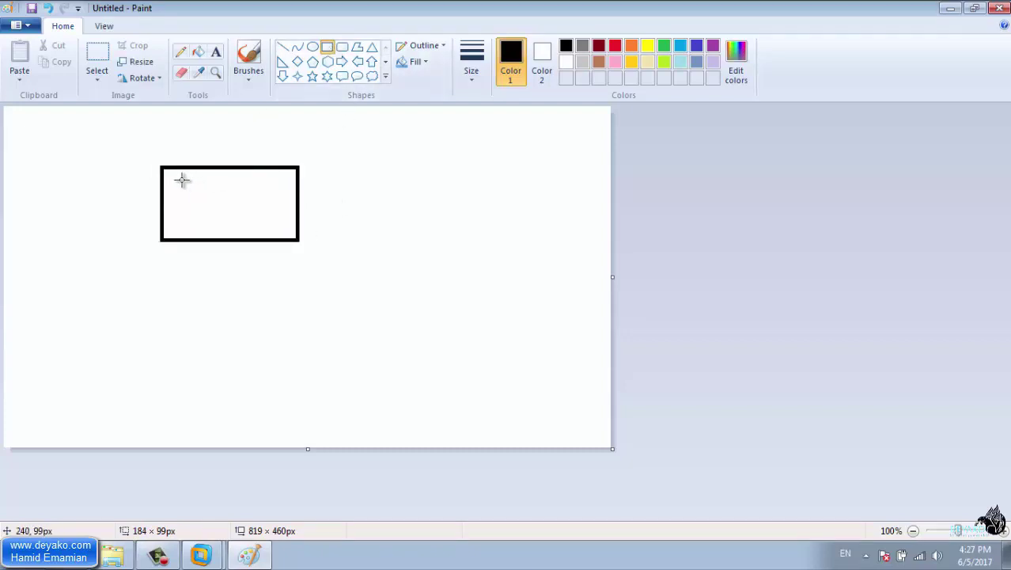
{"action": "left_click_drag", "start_coordinate": [180, 179], "coordinate": [249, 205]}
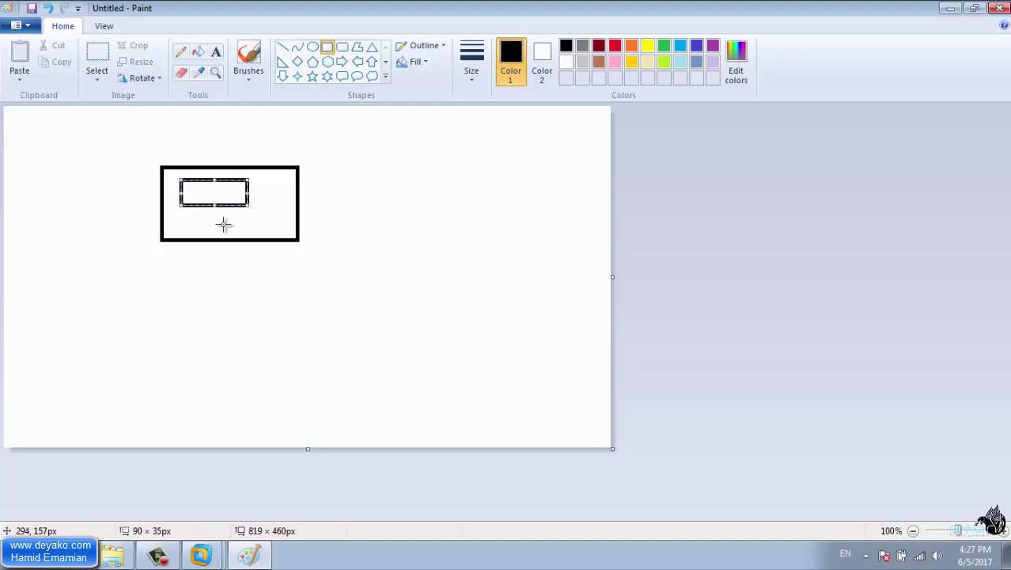
Label the inner rectangle "VM" and add the title "My Computer" above the outer rectangle
{"action": "left_click", "coordinate": [216, 52]}
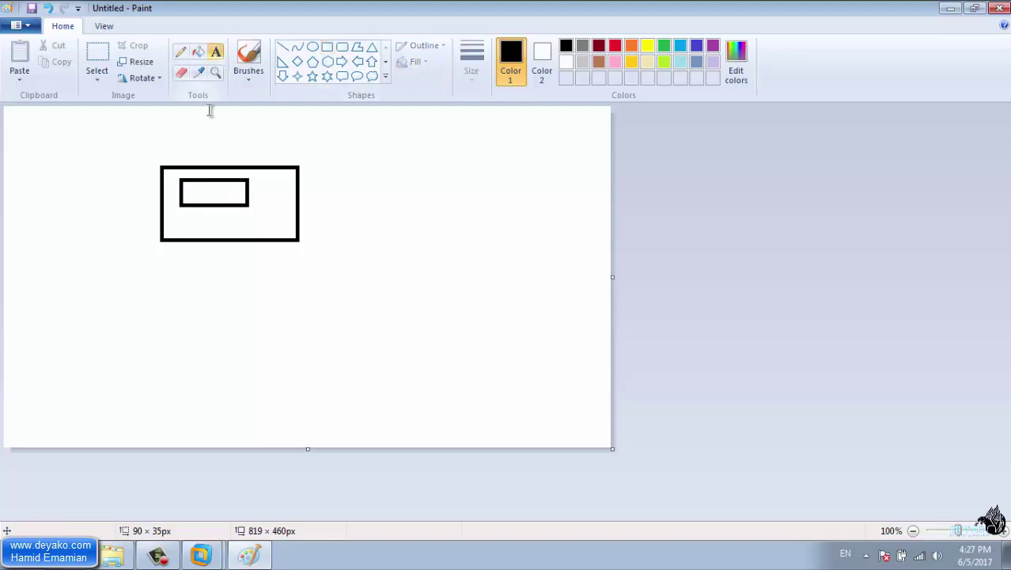
{"action": "left_click", "coordinate": [200, 191]}
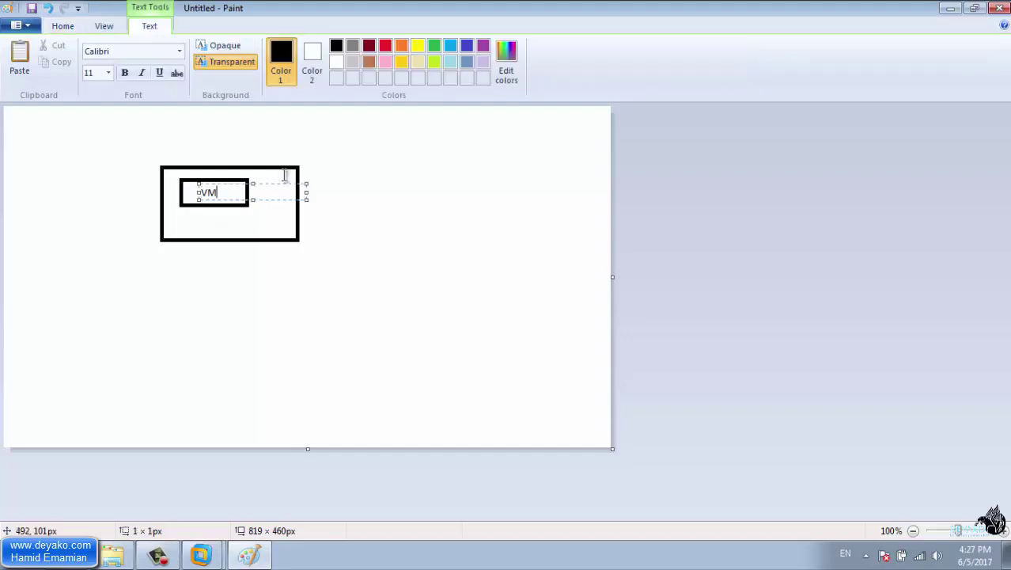
{"action": "left_click", "coordinate": [264, 120]}
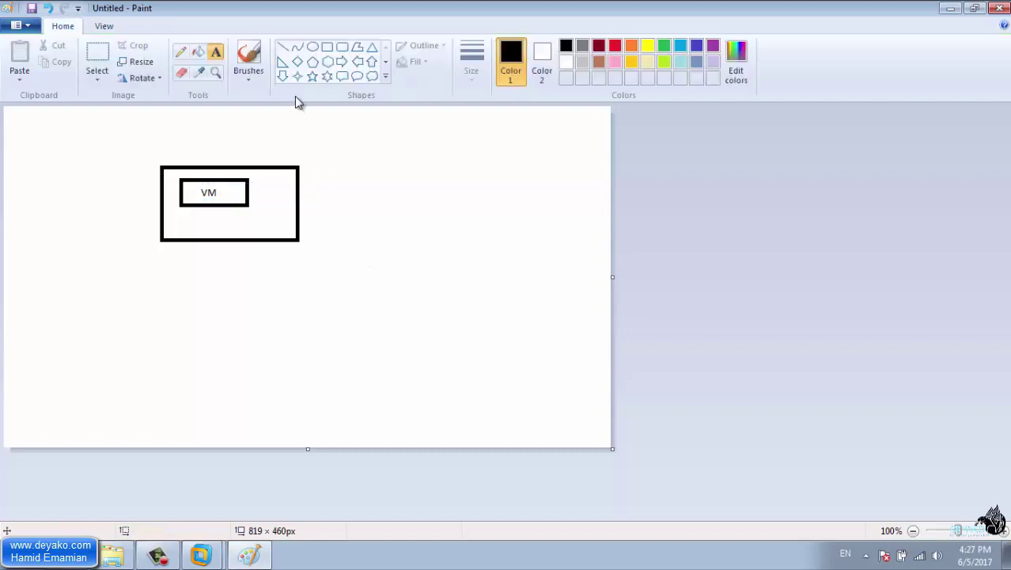
{"action": "left_click", "coordinate": [216, 52]}
{"action": "left_click", "coordinate": [153, 136]}
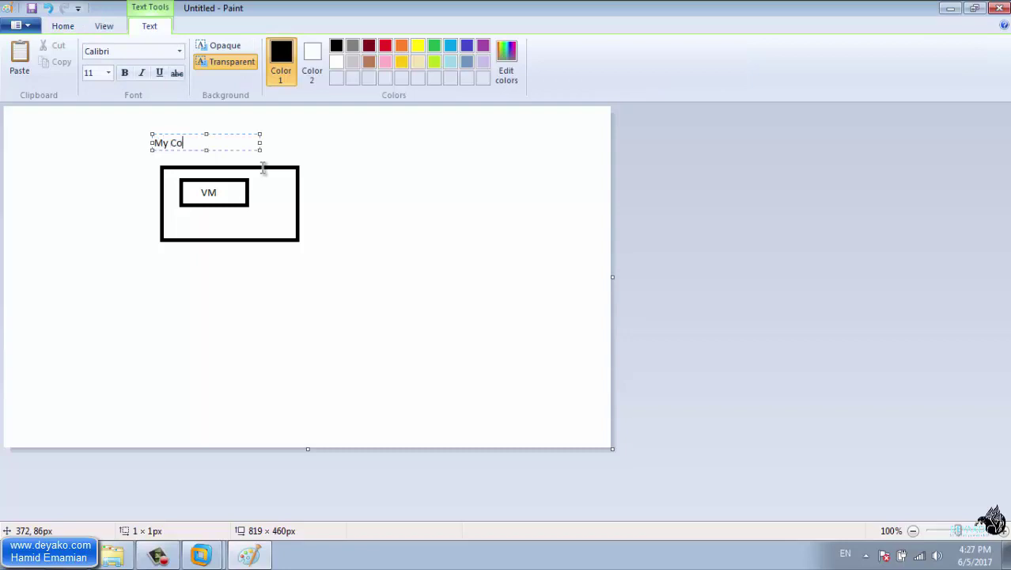
{"action": "type", "text": "My Computer"}
{"action": "left_click", "coordinate": [230, 334]}
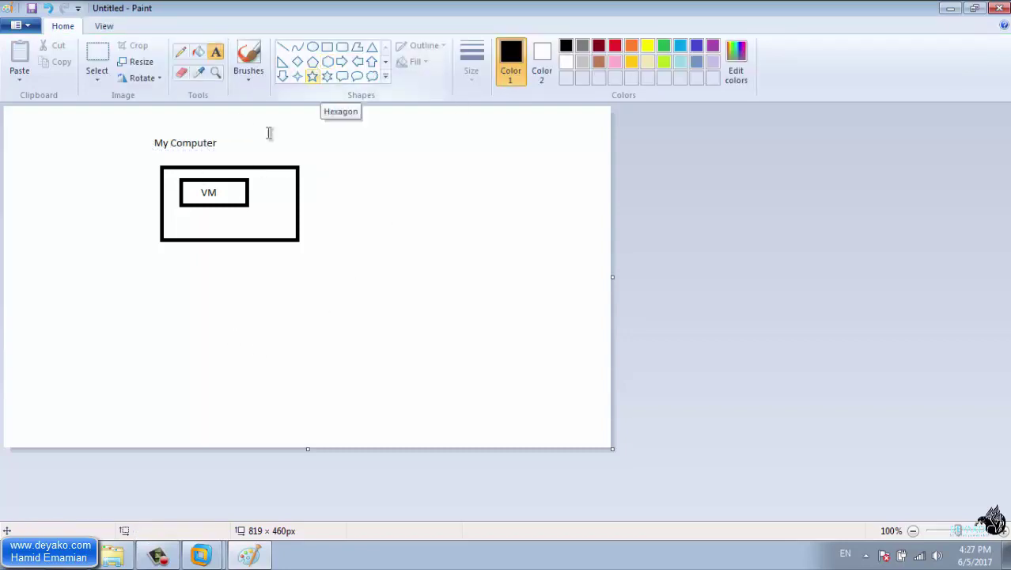
Draw a horizontal line about 153 px long below the VM box and link the box to it with a short vertical line
{"action": "left_click", "coordinate": [283, 47]}
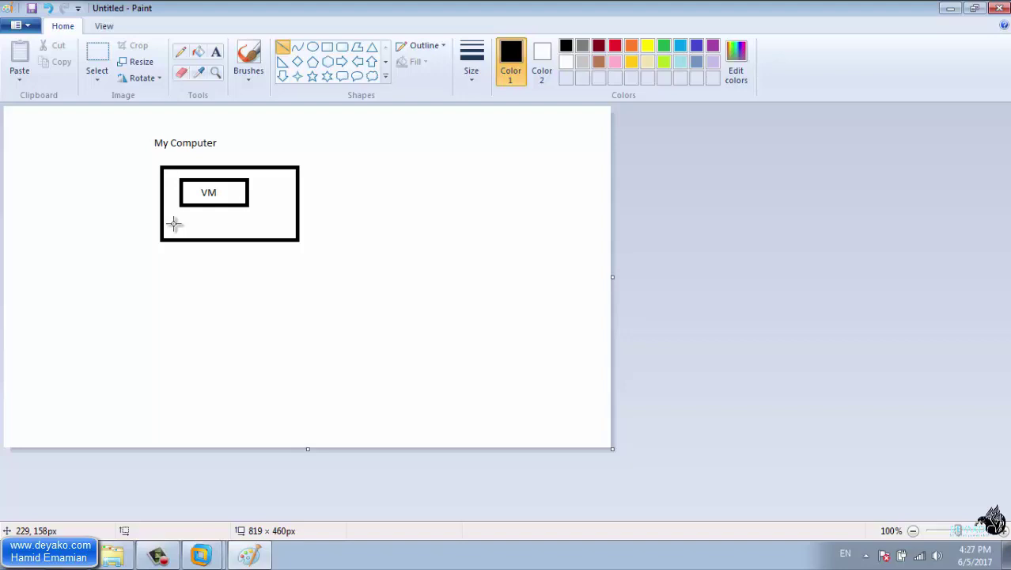
{"action": "left_click_drag", "start_coordinate": [170, 225], "coordinate": [284, 225]}
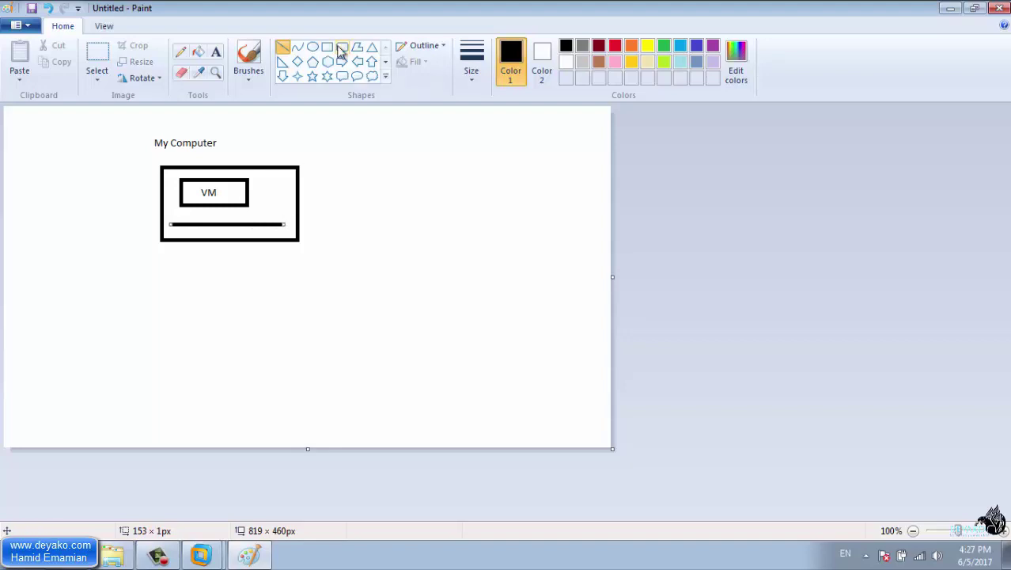
{"action": "left_click", "coordinate": [284, 47]}
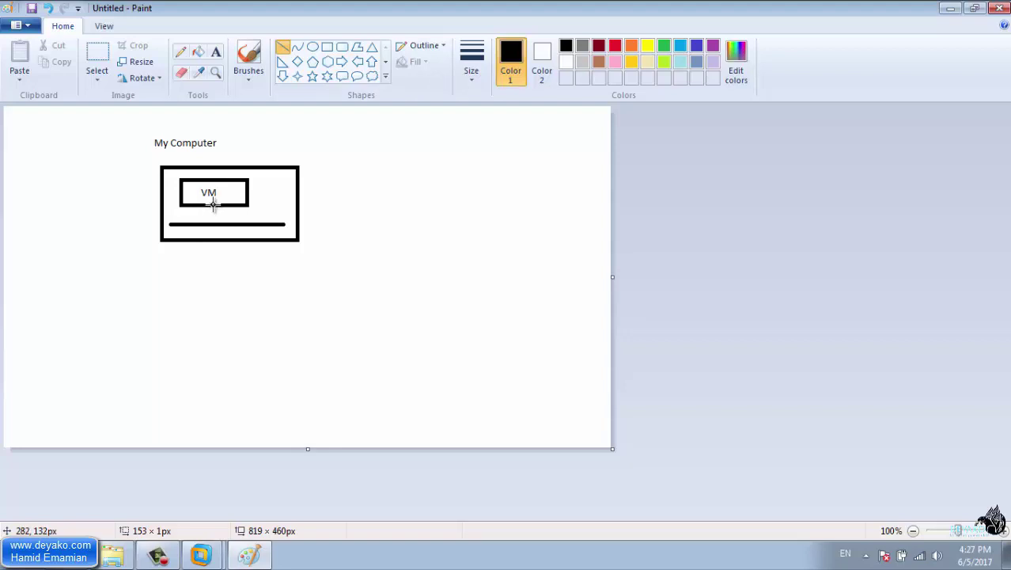
{"action": "left_click_drag", "start_coordinate": [212, 203], "coordinate": [213, 223]}
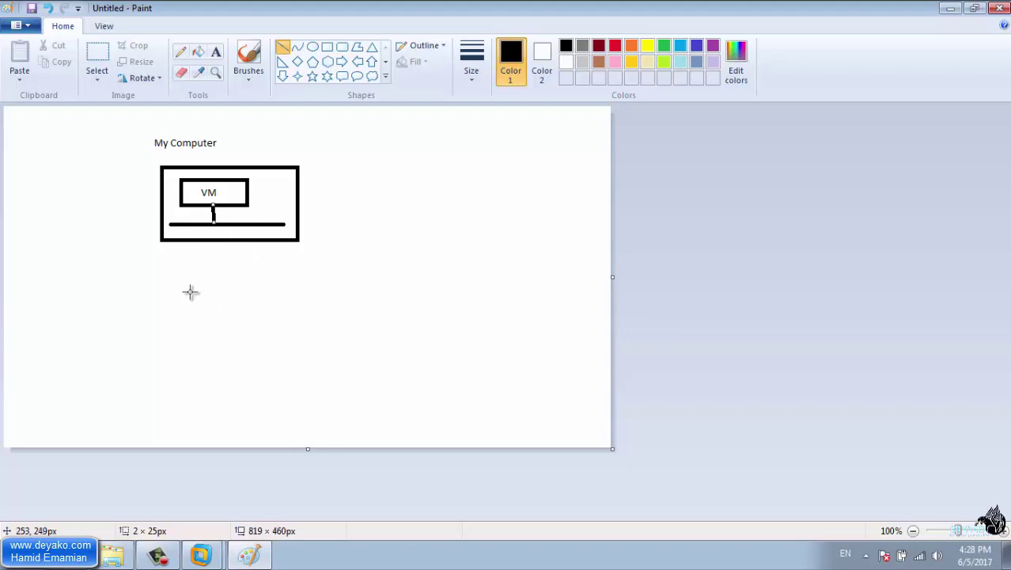
Draw a network line about 395 px long below My Computer, connecting it to the outer rectangle and the inner line to that rectangle's lower edge
{"action": "left_click_drag", "start_coordinate": [189, 292], "coordinate": [482, 292]}
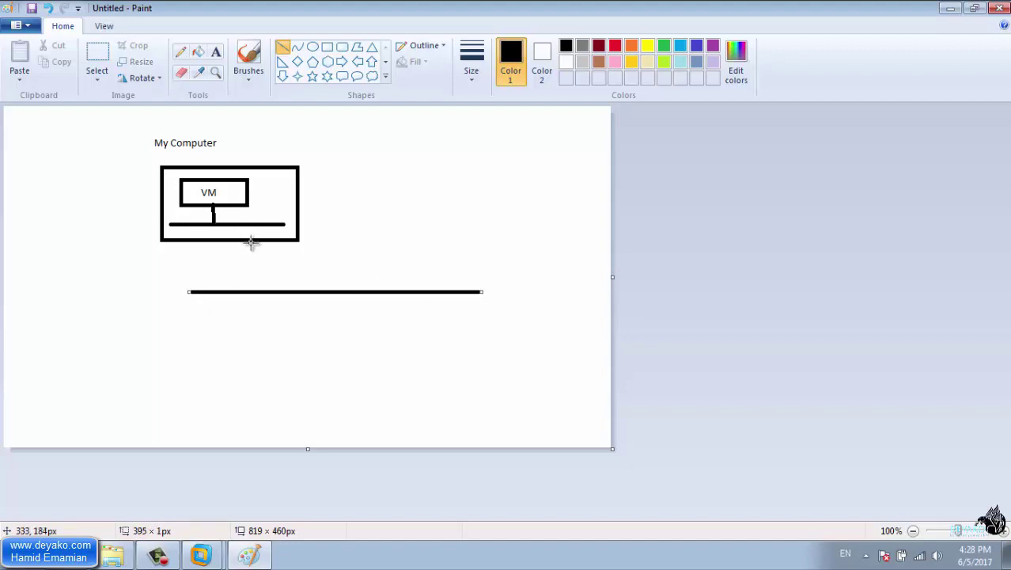
{"action": "left_click_drag", "start_coordinate": [254, 242], "coordinate": [255, 292]}
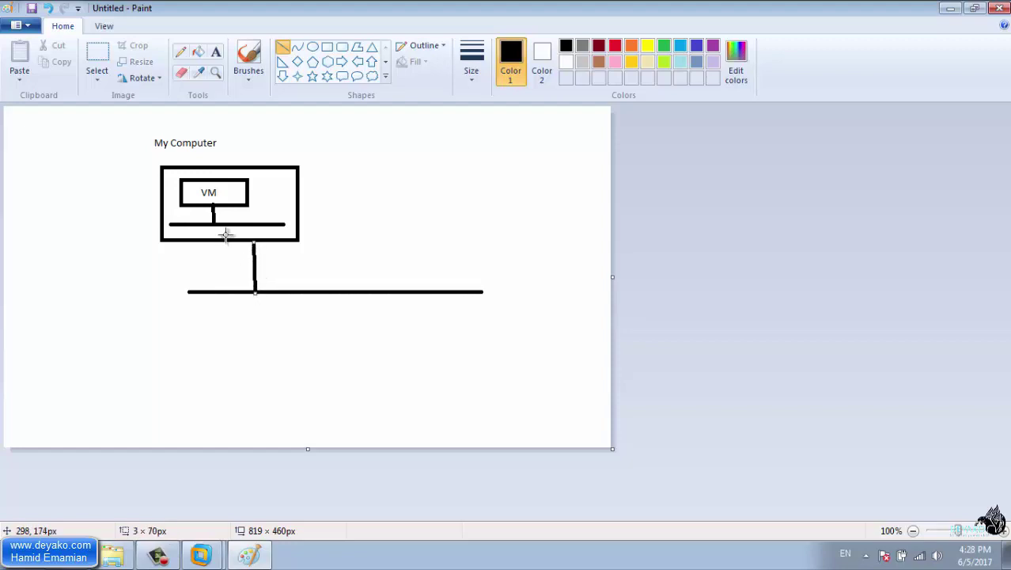
{"action": "left_click_drag", "start_coordinate": [232, 225], "coordinate": [231, 239]}
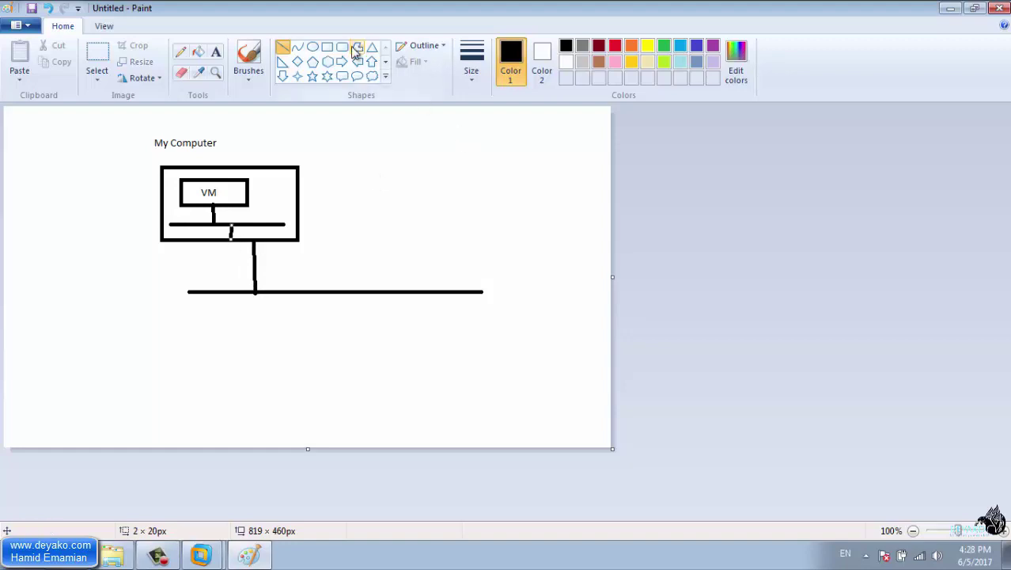
Label the long network line "192.168.1.0/24" and the My Computer connection ".50"
{"action": "left_click", "coordinate": [215, 53]}
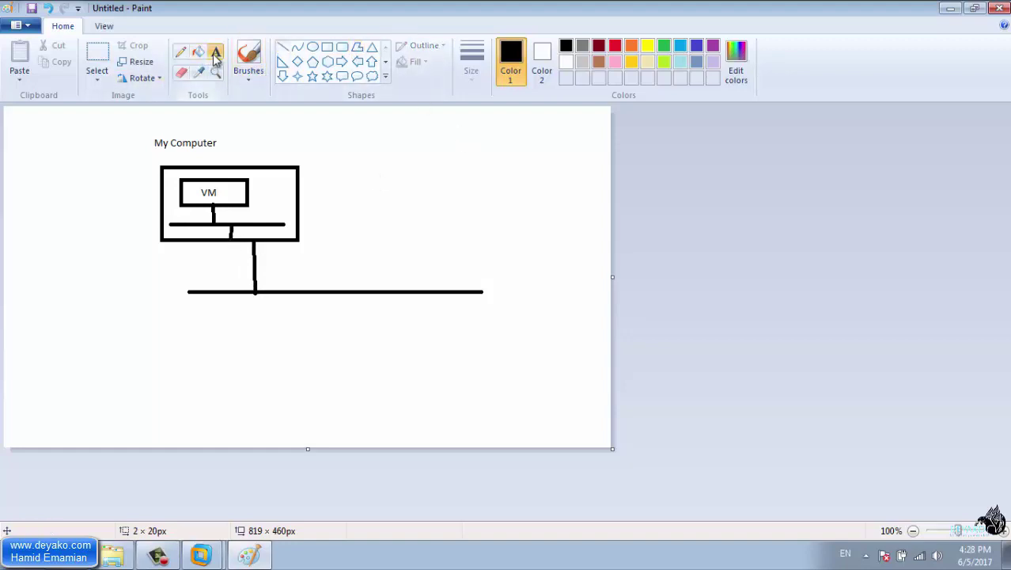
{"action": "left_click", "coordinate": [382, 268]}
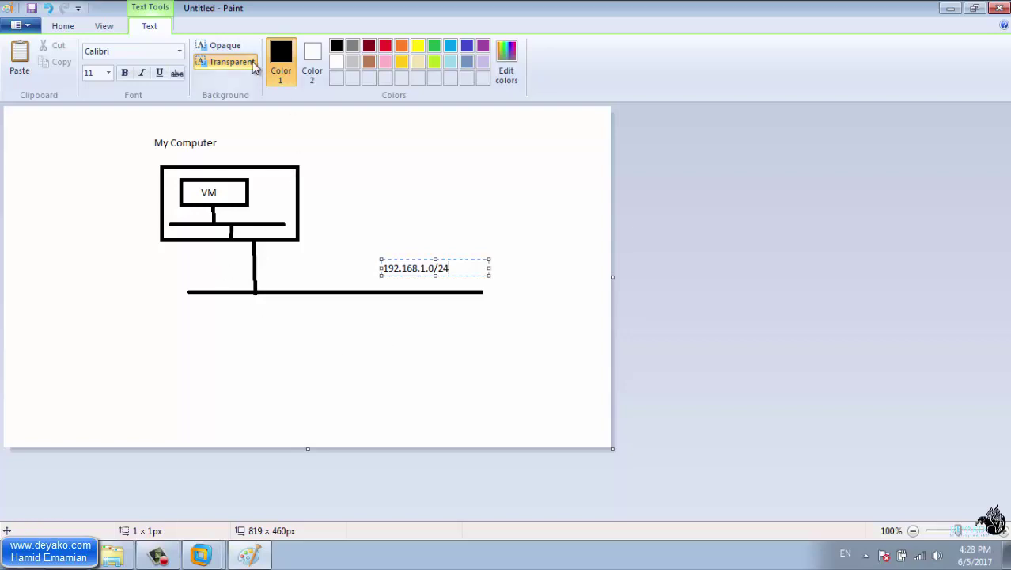
{"action": "left_click", "coordinate": [283, 257]}
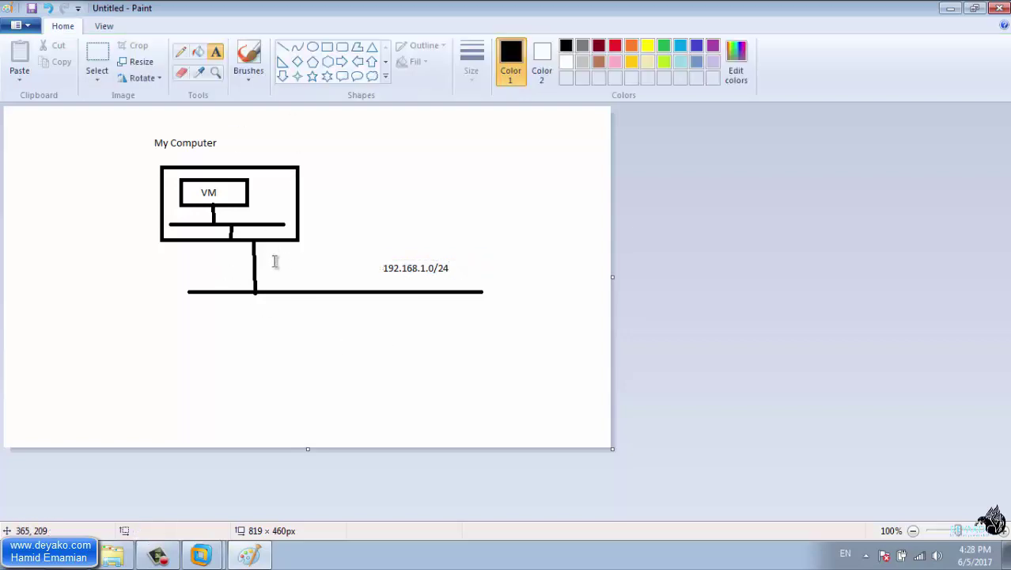
{"action": "left_click", "coordinate": [263, 253]}
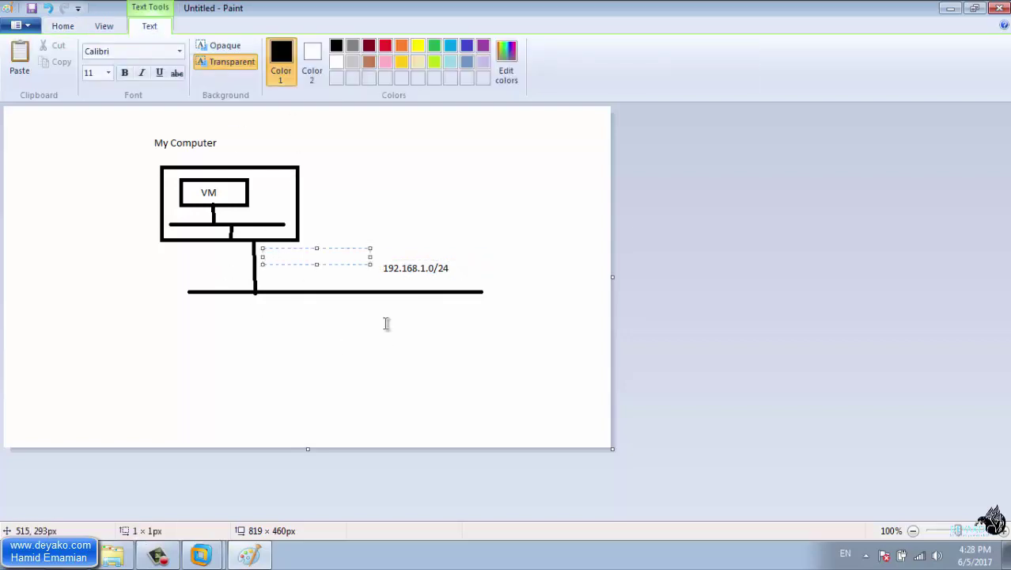
{"action": "left_click", "coordinate": [442, 402]}
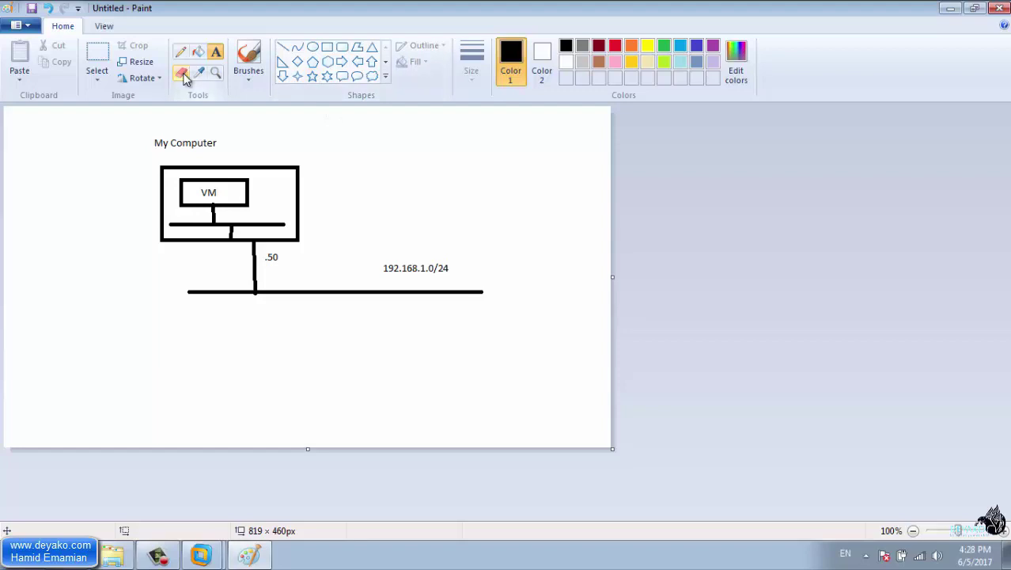
Draw a rectangle about 95 × 57 px below the right part of the network line and label it "PC 2"
{"action": "left_click", "coordinate": [331, 48]}
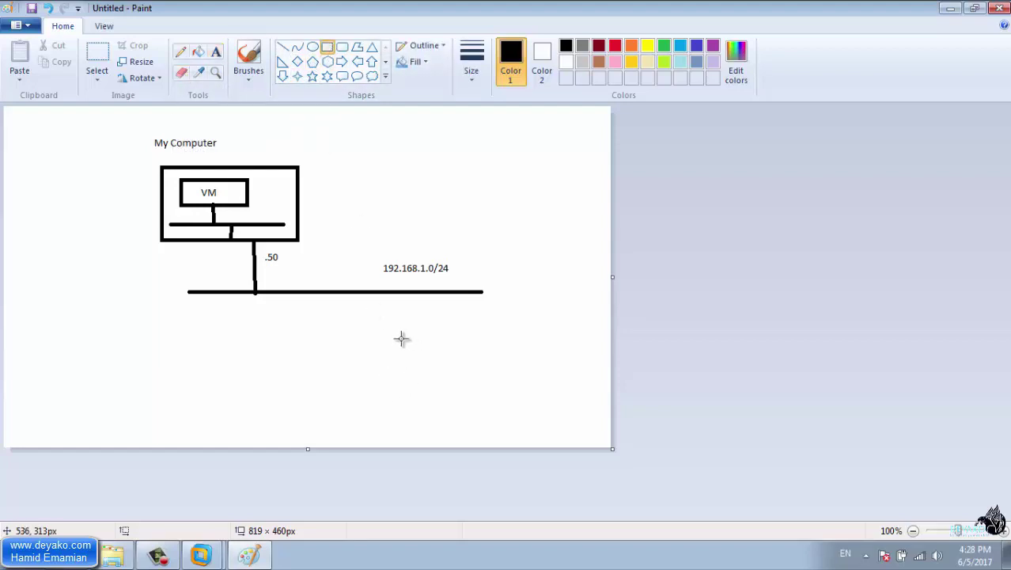
{"action": "mouse_move", "coordinate": [383, 332]}
{"action": "left_mouse_down"}
{"action": "mouse_move", "coordinate": [395, 357]}
{"action": "mouse_move", "coordinate": [432, 380]}
{"action": "mouse_move", "coordinate": [456, 375]}
{"action": "left_mouse_up"}
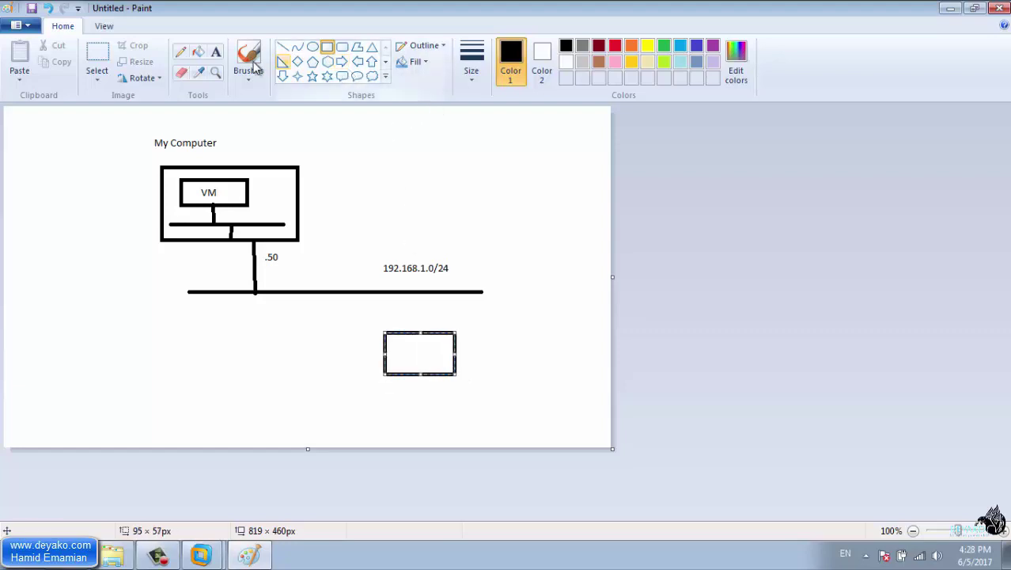
{"action": "left_click", "coordinate": [216, 52]}
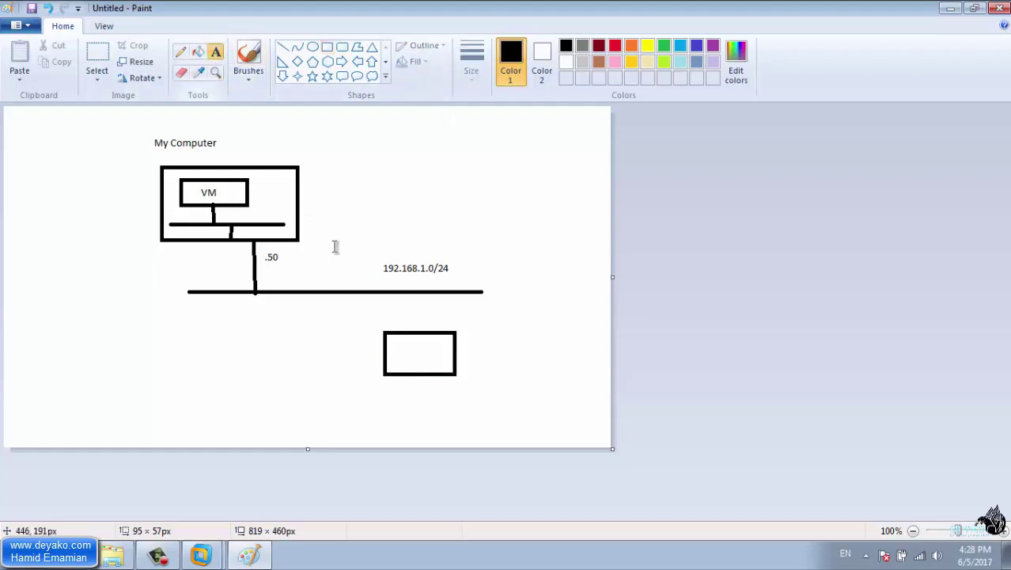
{"action": "left_click", "coordinate": [410, 350]}
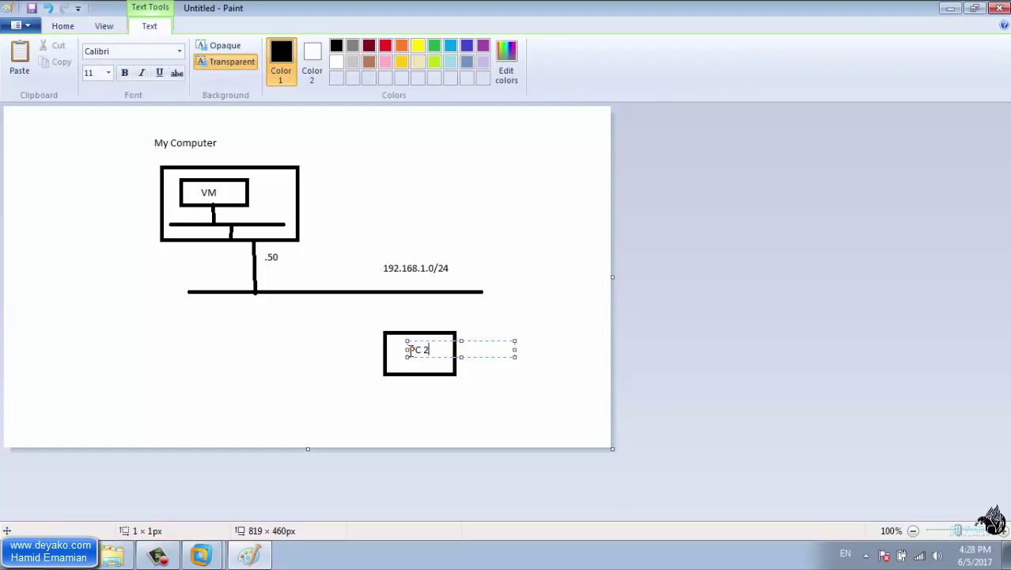
{"action": "left_click", "coordinate": [267, 403]}
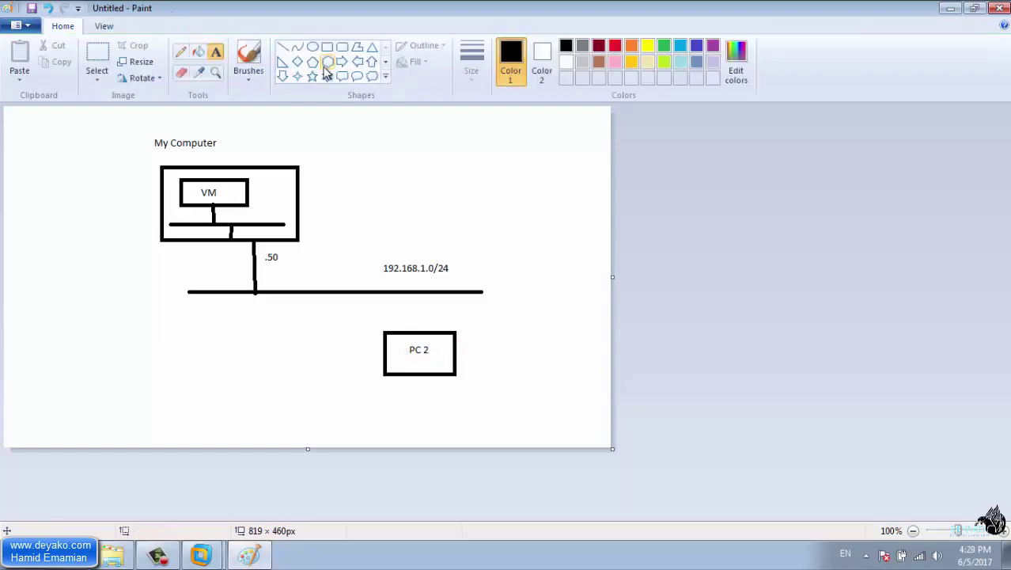
Connect the PC 2 box to the network line with a vertical line and label the connection ".51"
{"action": "left_click", "coordinate": [282, 46]}
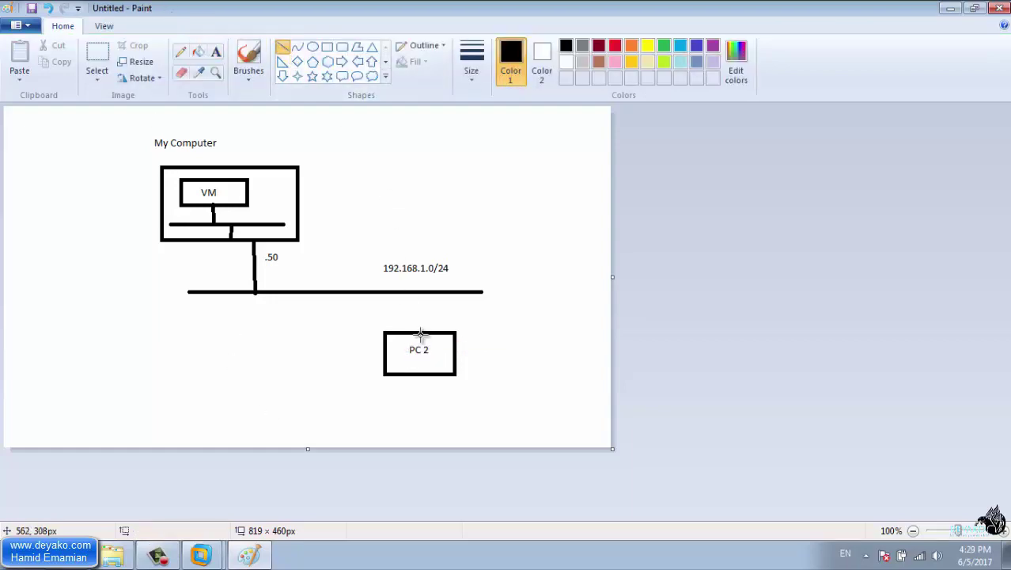
{"action": "left_click_drag", "start_coordinate": [418, 333], "coordinate": [417, 291]}
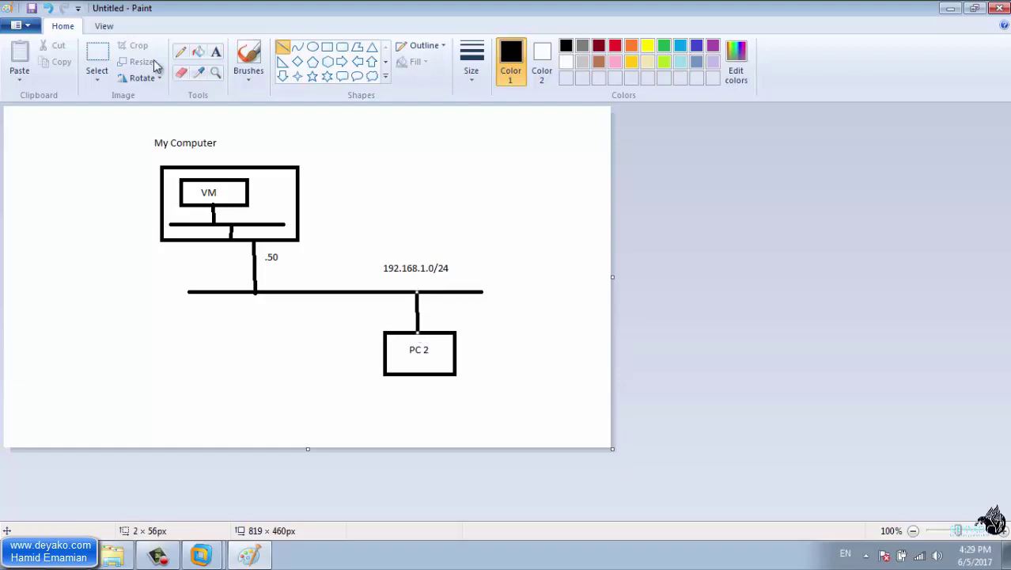
{"action": "left_click", "coordinate": [216, 55]}
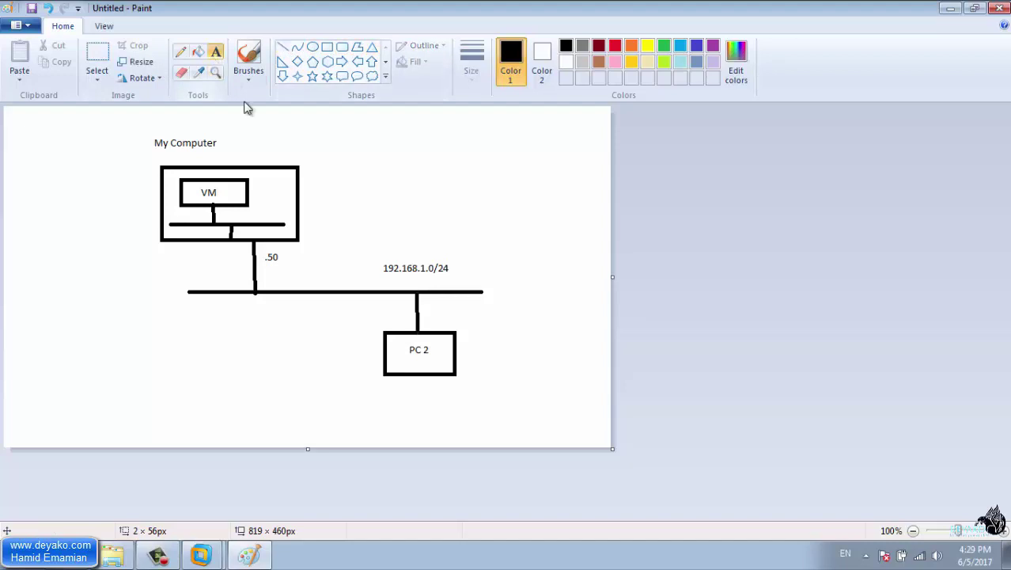
{"action": "left_click", "coordinate": [425, 296]}
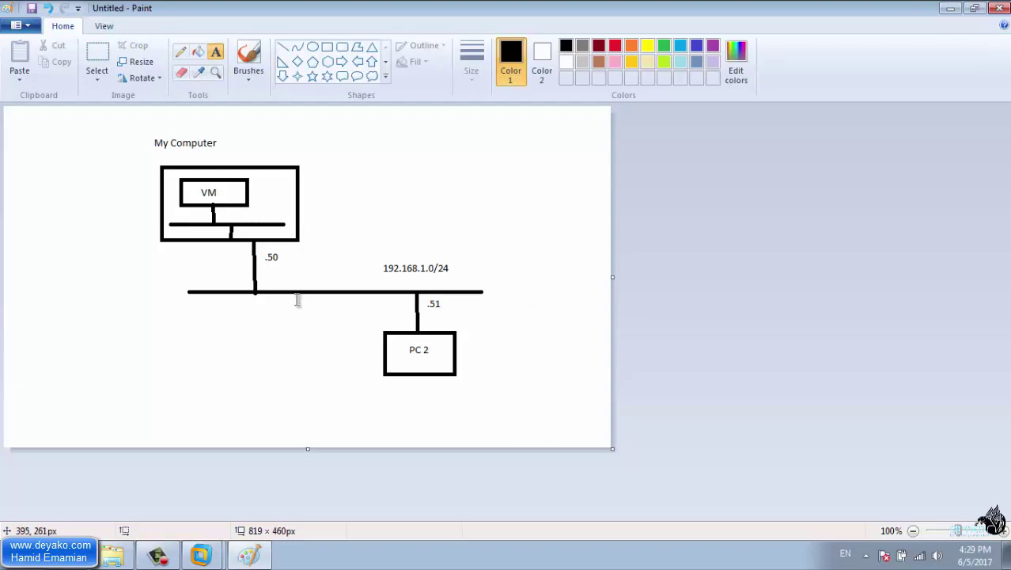
Draw a rectangle about 127 × 43 px below the left part of the long network line and label it "Internet Router"
{"action": "left_click", "coordinate": [328, 50]}
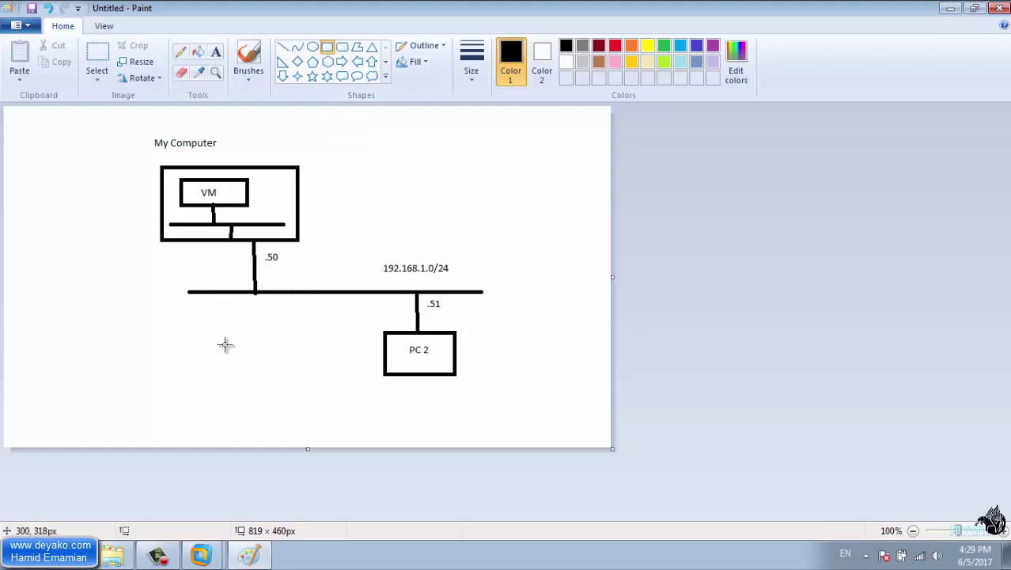
{"action": "left_click_drag", "start_coordinate": [190, 336], "coordinate": [284, 369]}
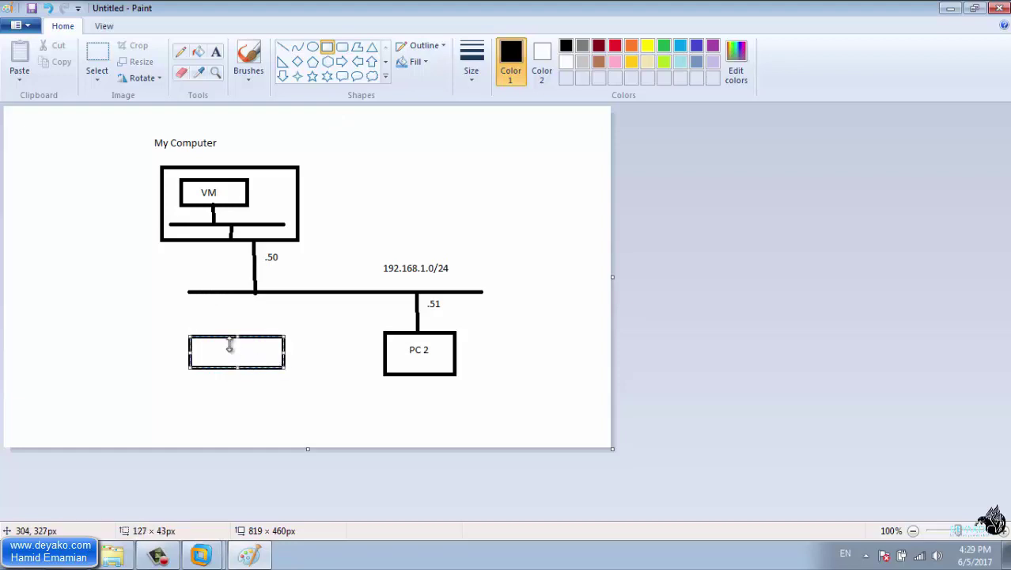
{"action": "left_click", "coordinate": [217, 53]}
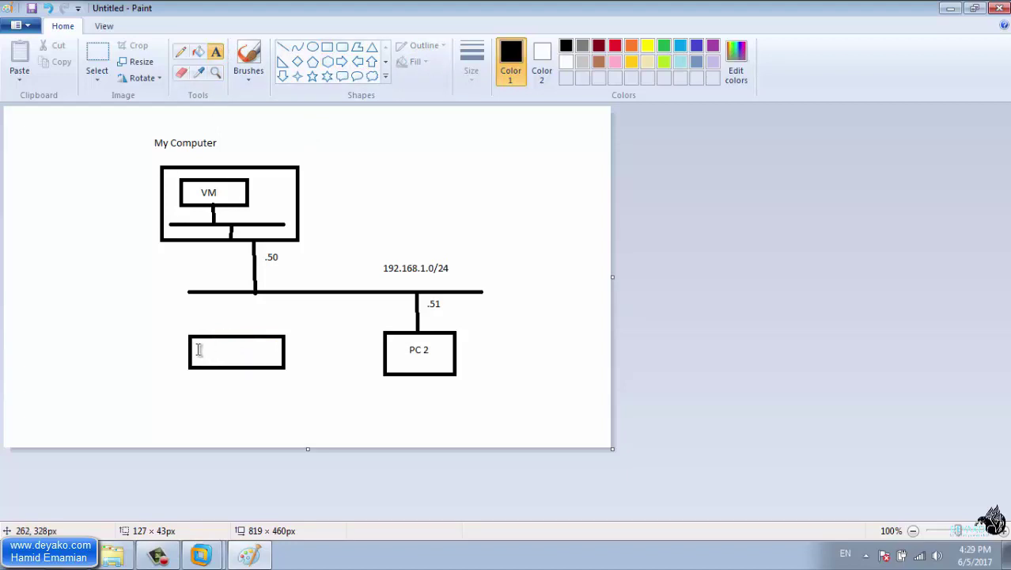
{"action": "left_click", "coordinate": [198, 350]}
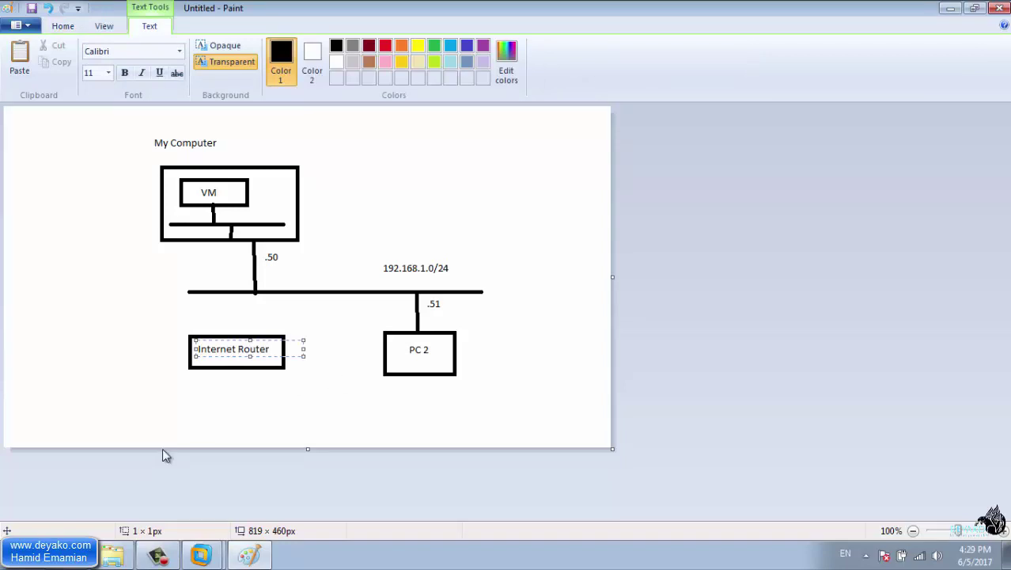
{"action": "left_click", "coordinate": [180, 422]}
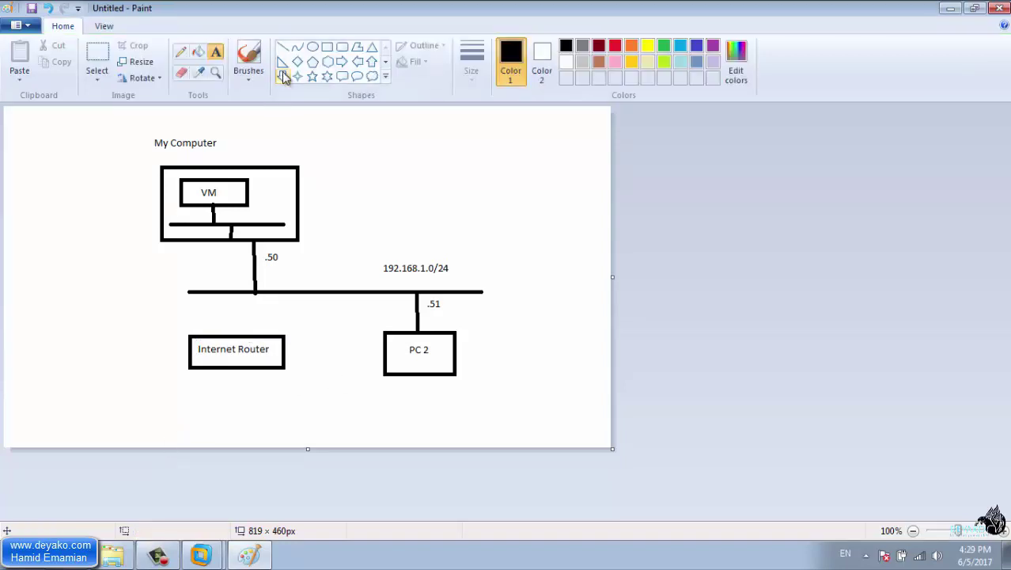
Connect the Internet Router box to the network line with a vertical line about 58 px long and label the connection ".1"
{"action": "left_click", "coordinate": [283, 47]}
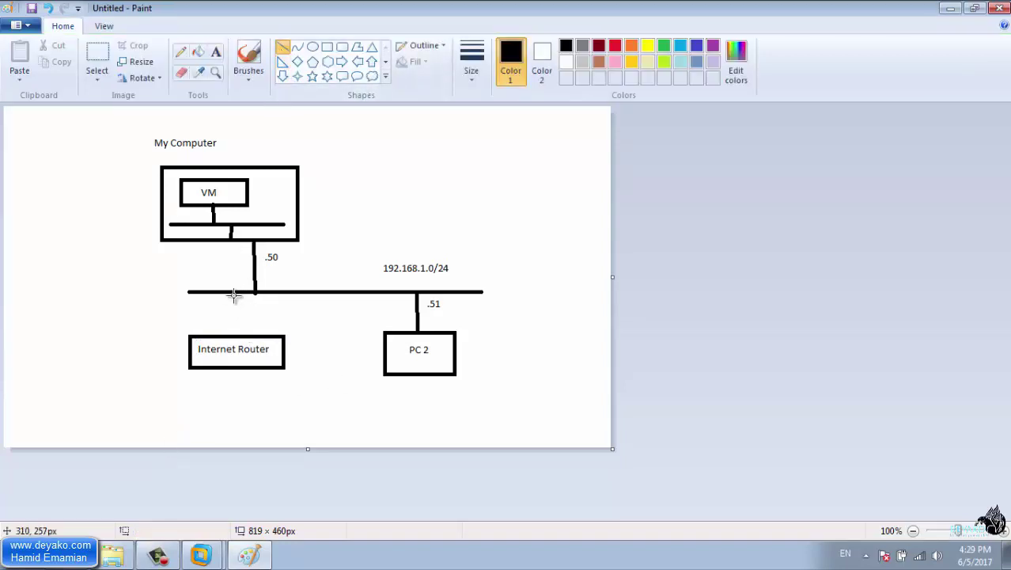
{"action": "left_click_drag", "start_coordinate": [233, 293], "coordinate": [232, 336]}
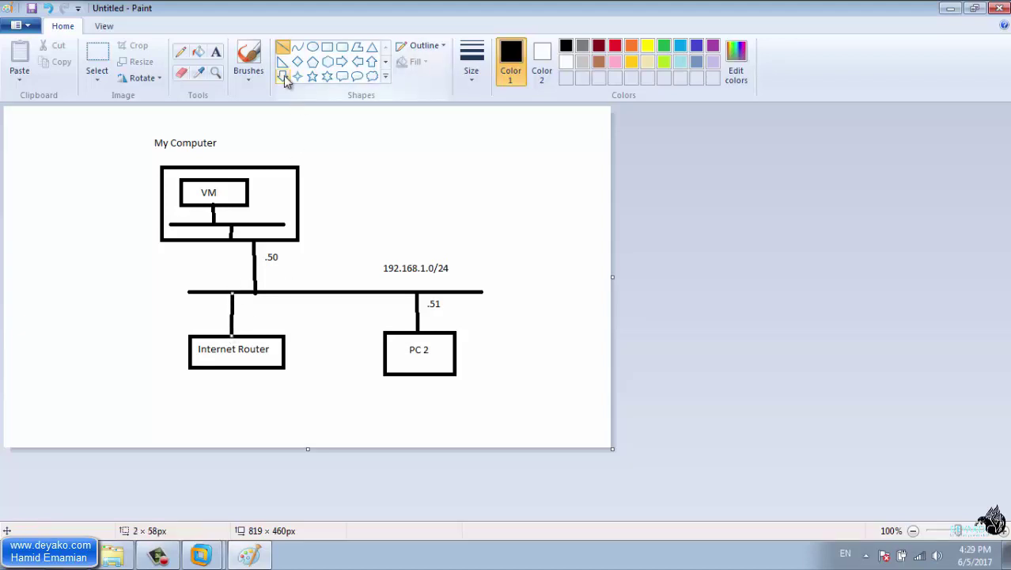
{"action": "left_click", "coordinate": [217, 52]}
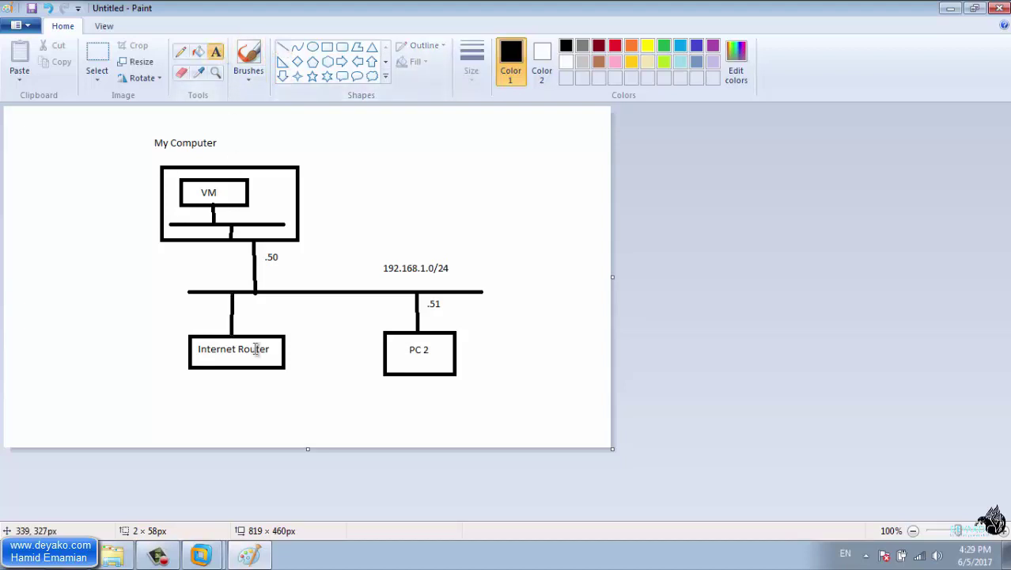
{"action": "left_click", "coordinate": [214, 301]}
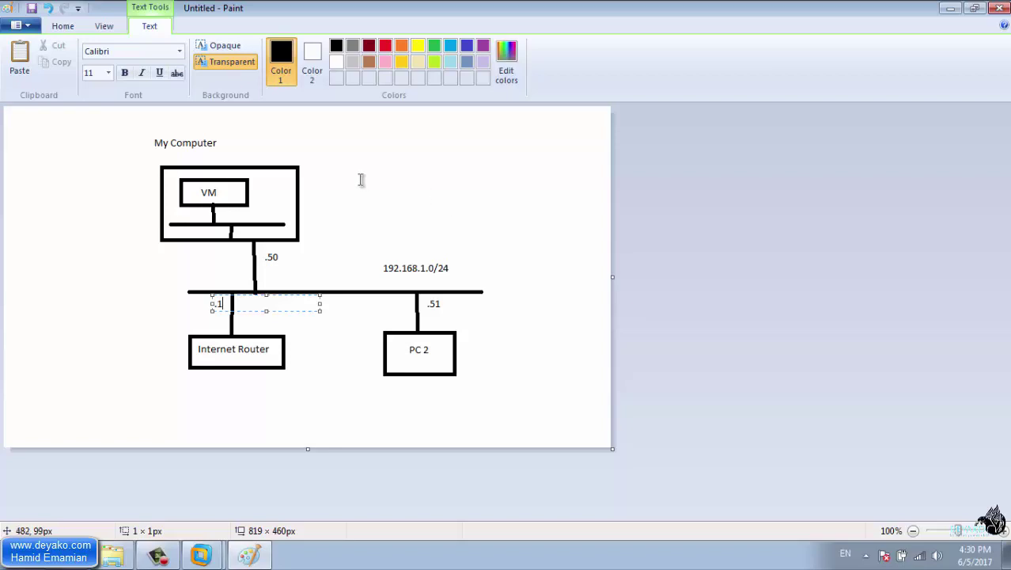
{"action": "left_click", "coordinate": [349, 244]}
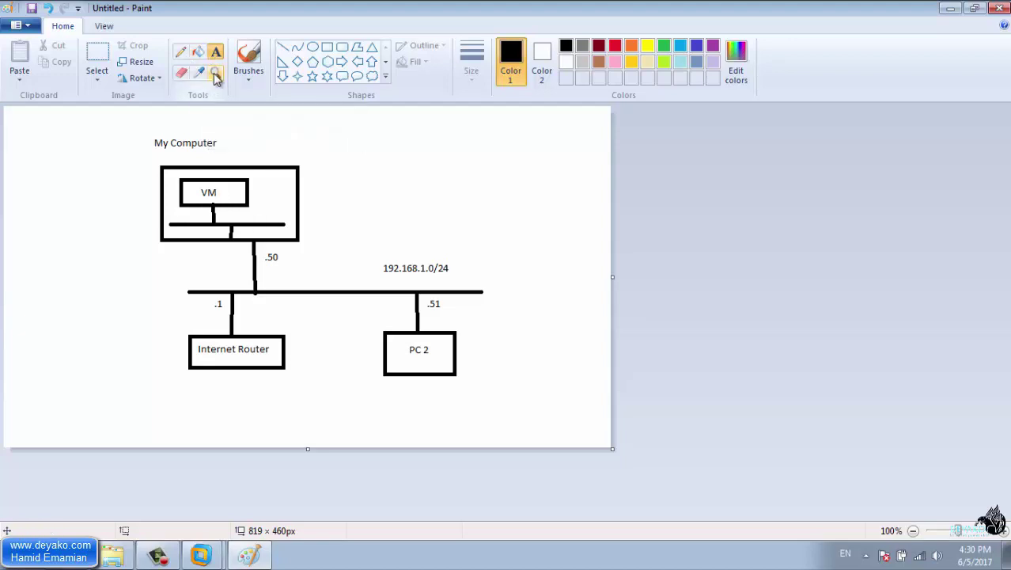
Open the Windows Network Connections window by running ncpa.cpl
{"action": "left_click", "coordinate": [308, 212]}
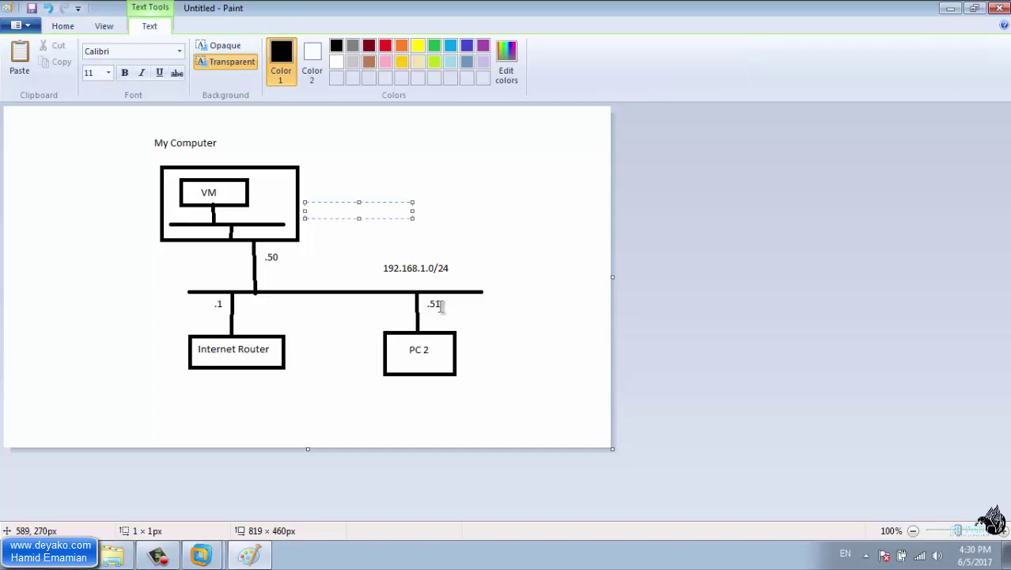
{"action": "key", "text": "super+r"}
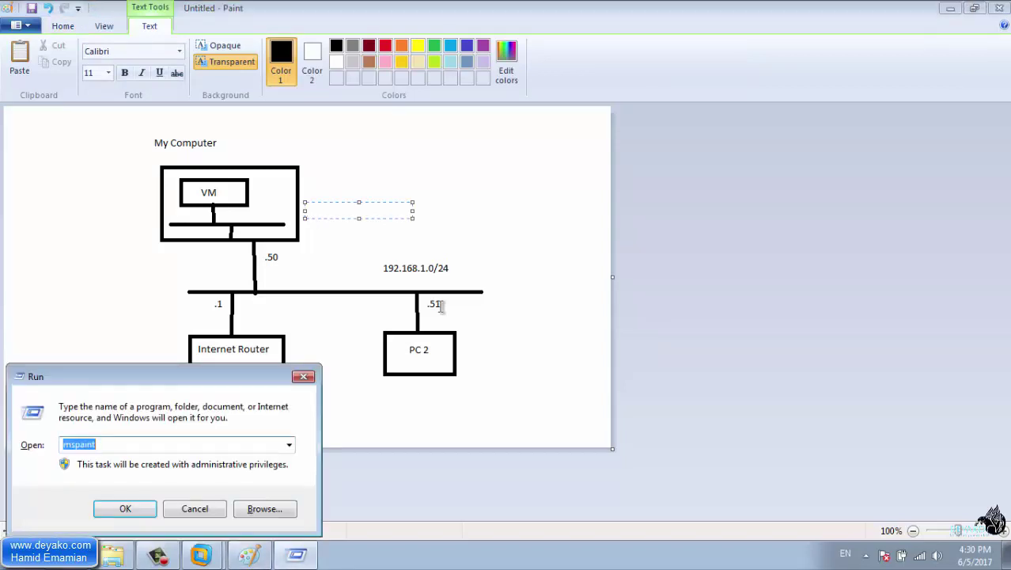
{"action": "type", "text": "nc"}
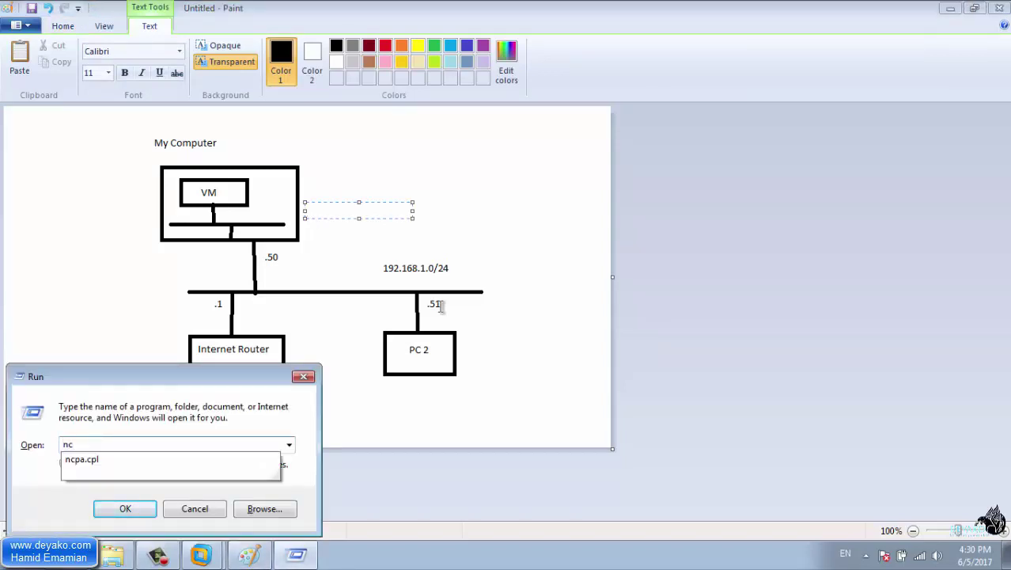
{"action": "type", "text": "pa.cpl"}
{"action": "key", "text": "Return"}
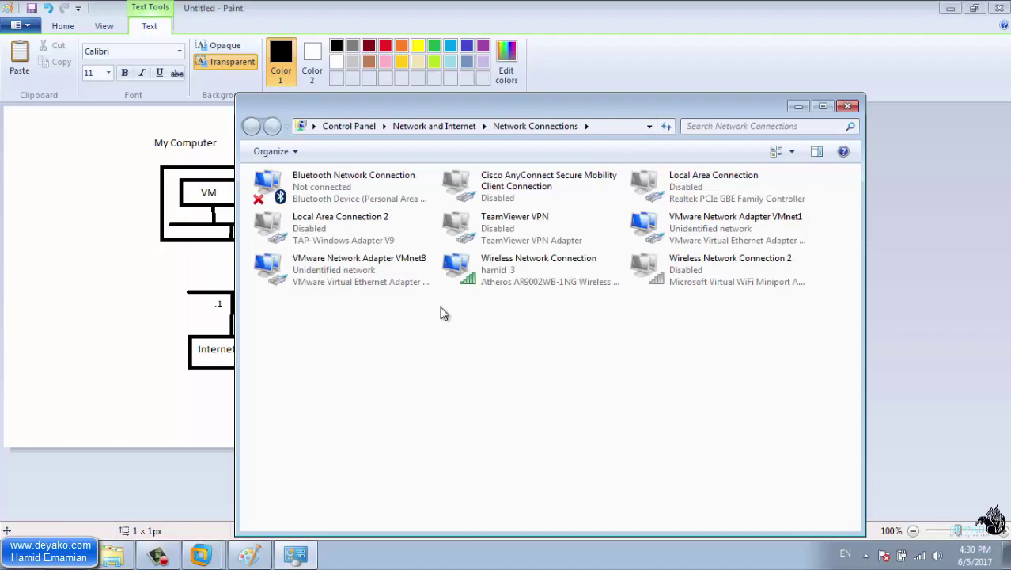
View the connection details of VMware Network Adapter VMnet8 to read its IPv4 address and subnet mask
{"action": "left_click", "coordinate": [404, 269]}
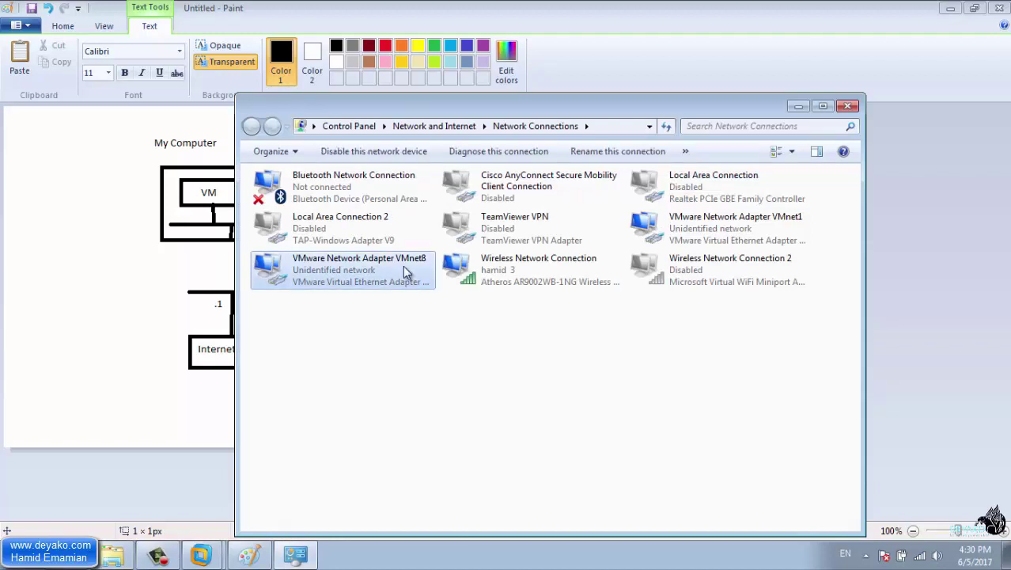
{"action": "right_click", "coordinate": [403, 265]}
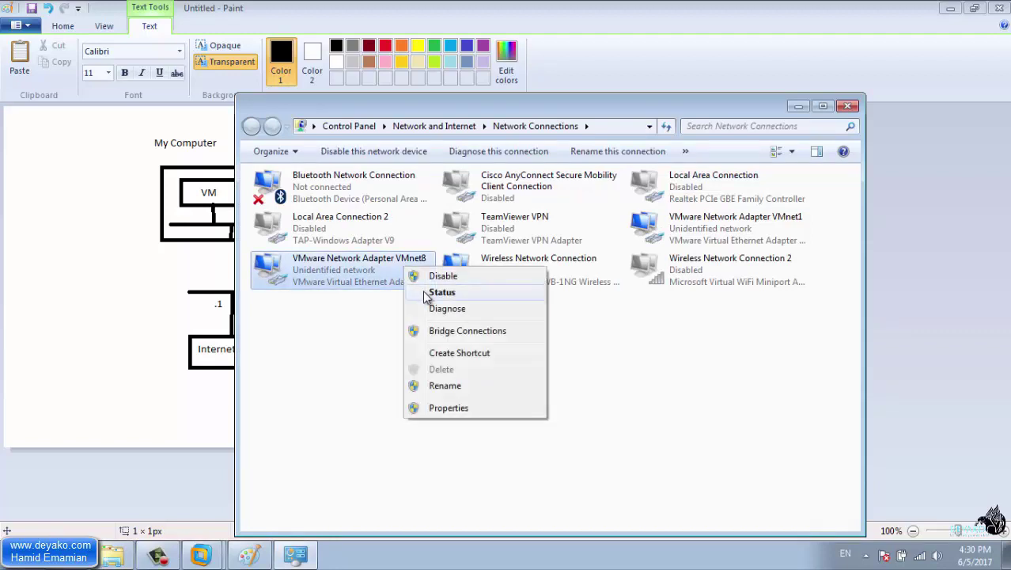
{"action": "left_click", "coordinate": [426, 293]}
{"action": "left_click", "coordinate": [425, 268]}
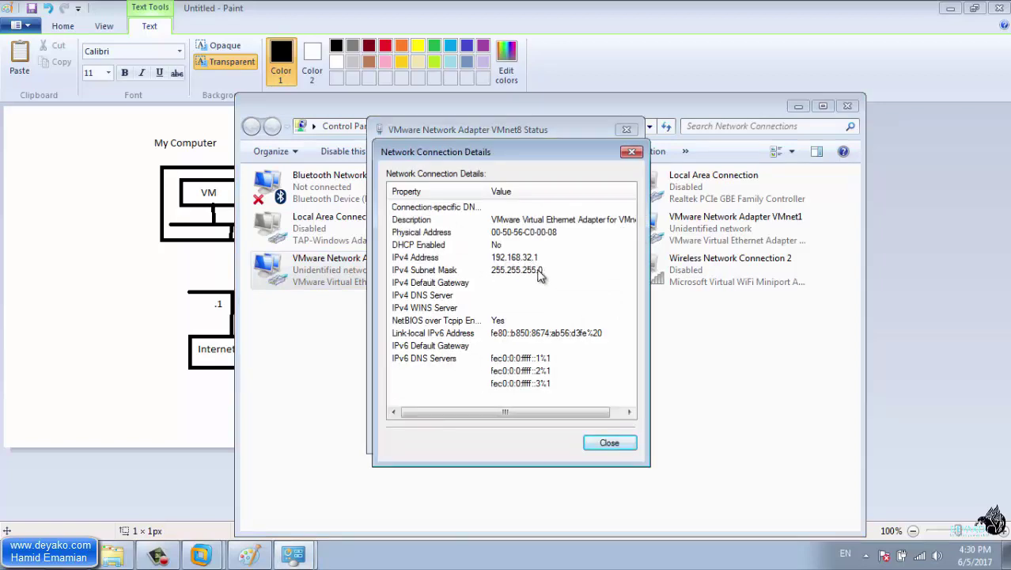
{"action": "key", "text": "Escape"}
{"action": "key", "text": "Escape"}
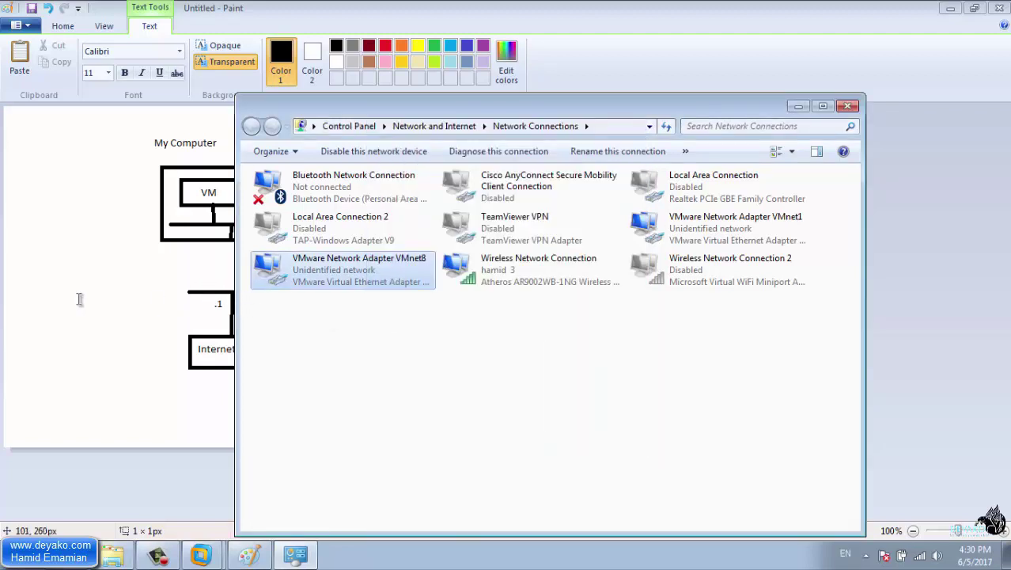
Return to Paint and place the label "192.168.32.0/24" just above the inner network line in the My Computer box
{"action": "left_click", "coordinate": [80, 298]}
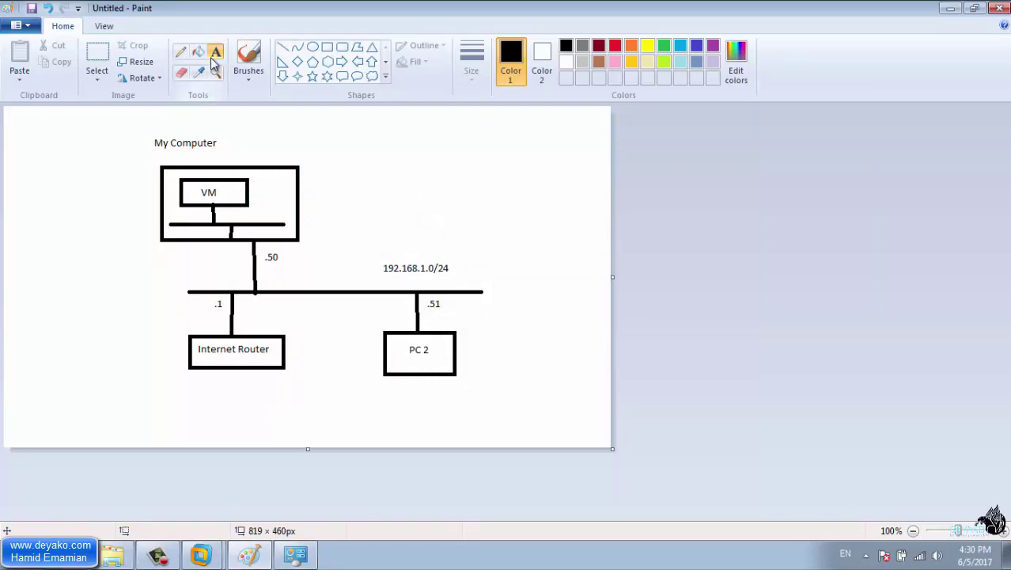
{"action": "left_click", "coordinate": [259, 205]}
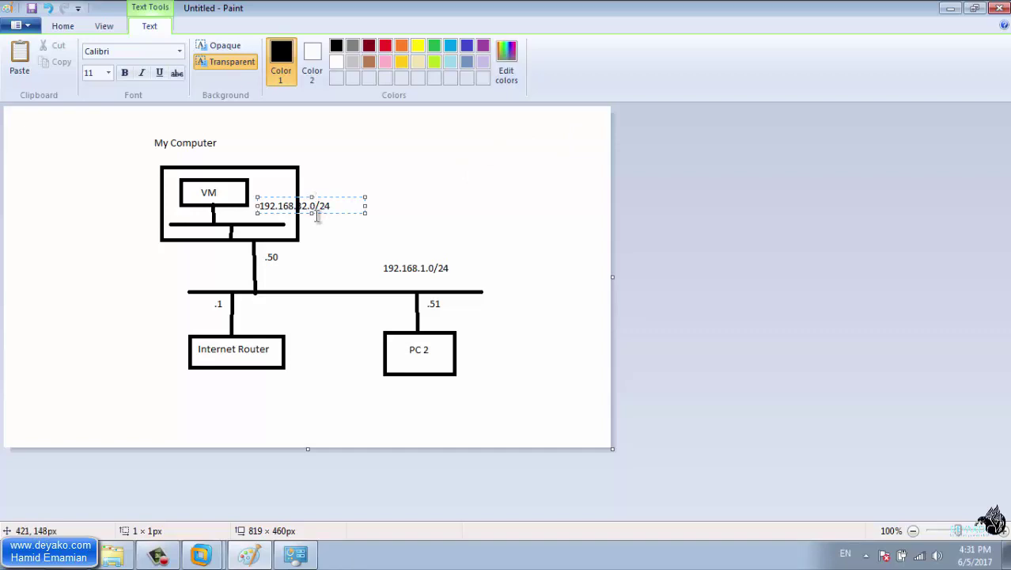
{"action": "left_click_drag", "start_coordinate": [311, 220], "coordinate": [235, 226]}
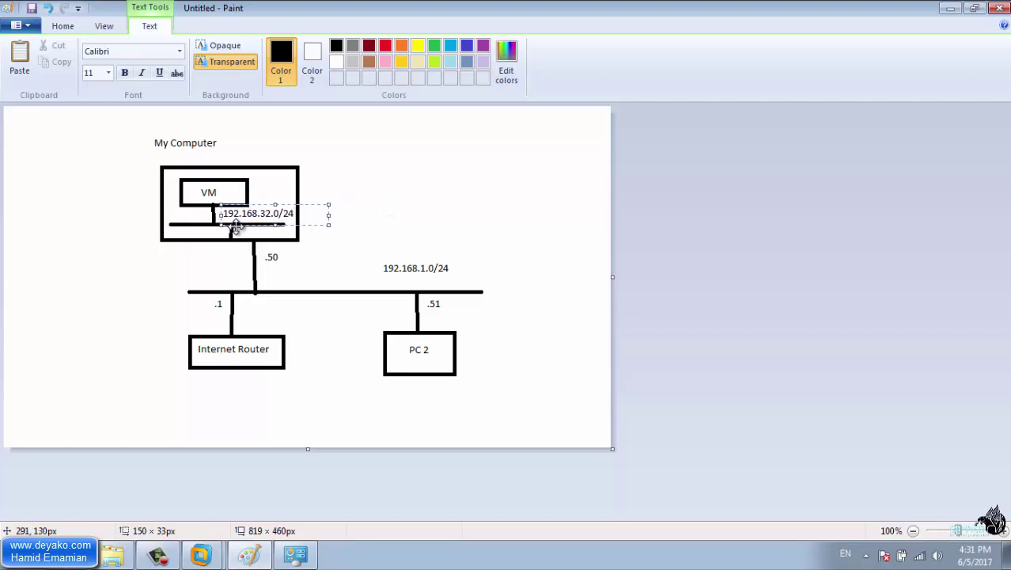
Return to Network Connections and check the IPv4 address in the VMnet8 adapter's details again
{"action": "left_click", "coordinate": [295, 554]}
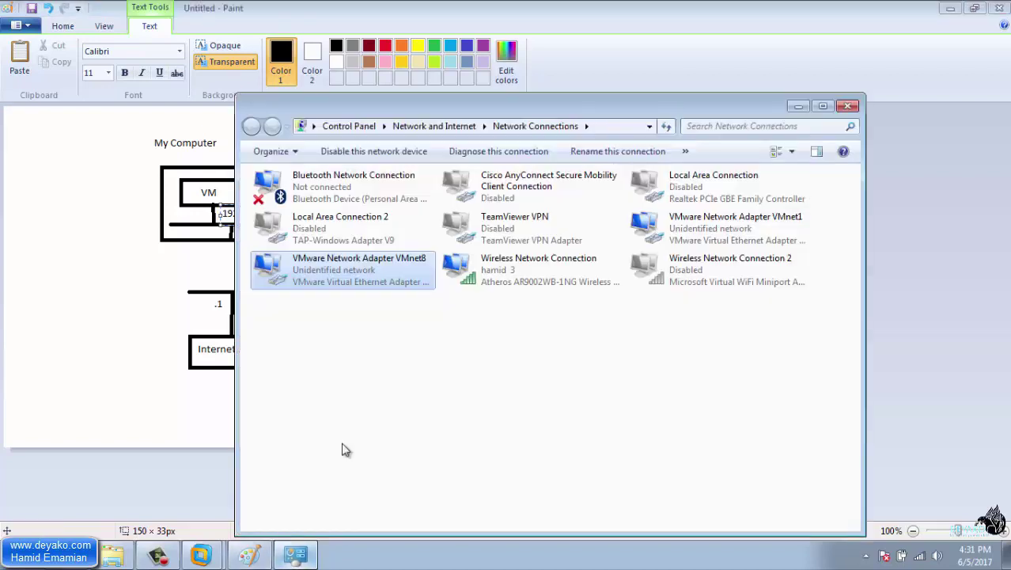
{"action": "right_click", "coordinate": [376, 264]}
{"action": "left_click", "coordinate": [394, 286]}
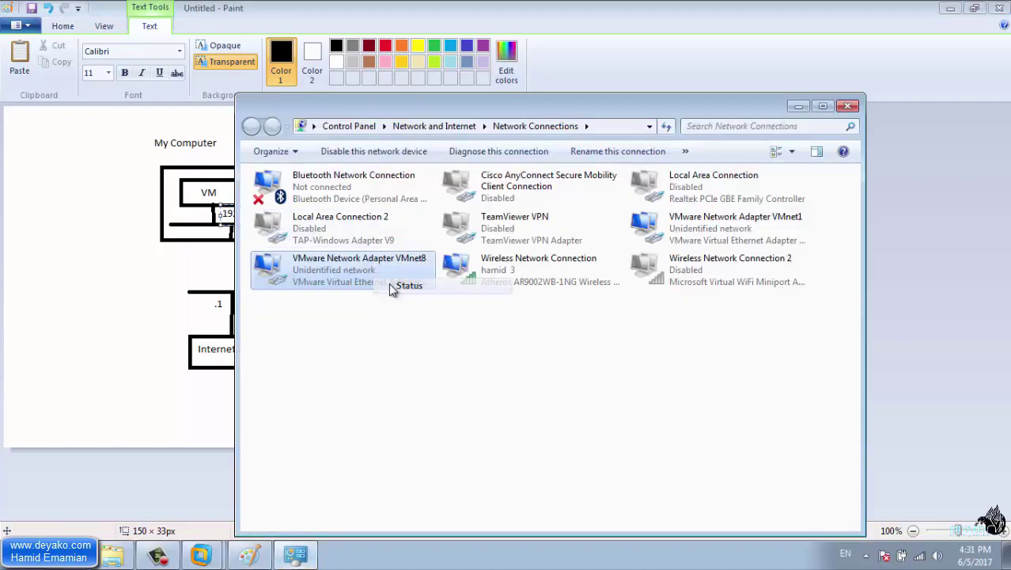
{"action": "left_click", "coordinate": [425, 270]}
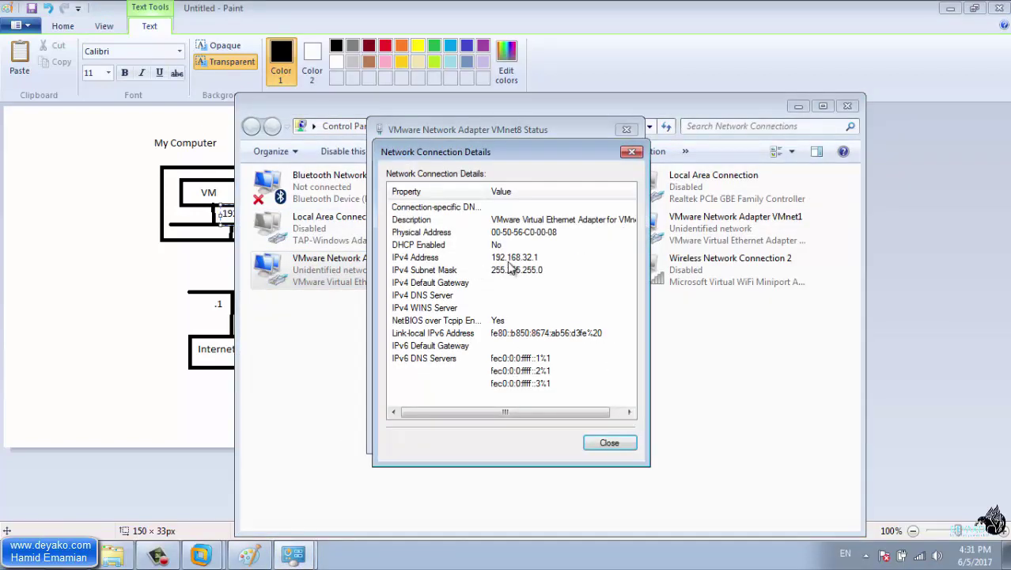
{"action": "left_click", "coordinate": [614, 443]}
{"action": "key", "text": "Escape"}
Switch back to Paint and label the short vertical line below the inner network line ".1"
{"action": "left_click", "coordinate": [137, 292]}
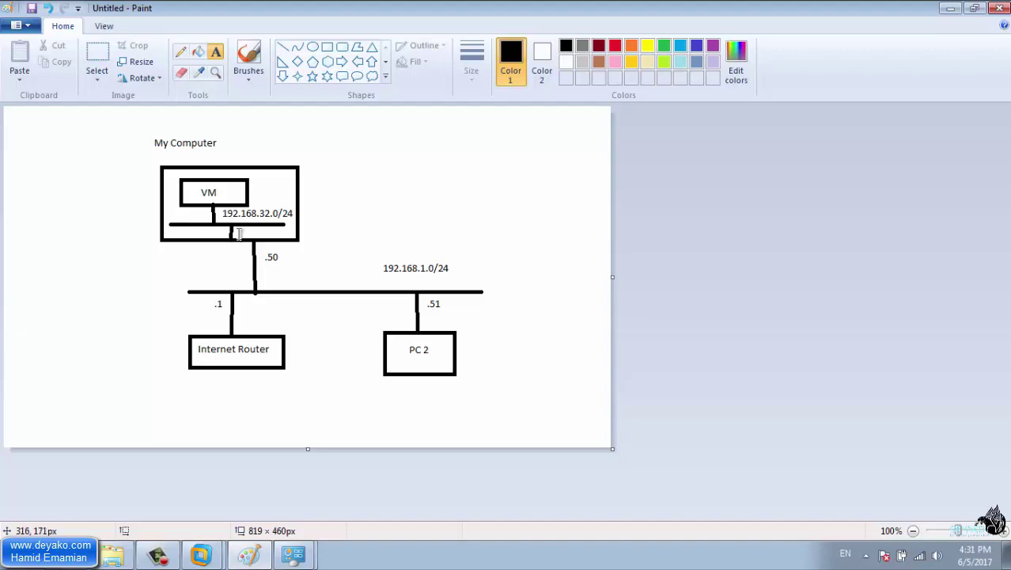
{"action": "left_click_drag", "start_coordinate": [239, 232], "coordinate": [342, 235]}
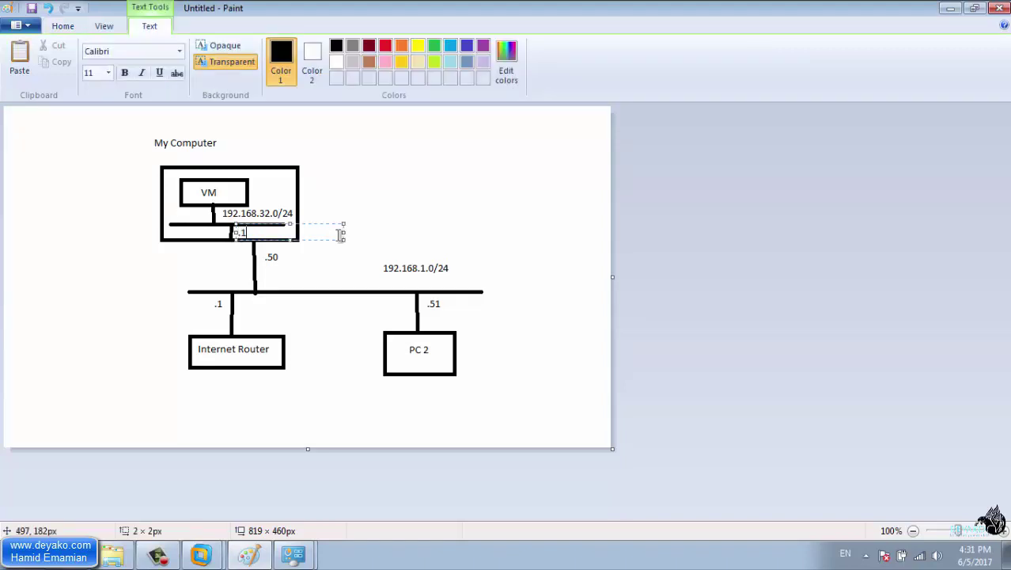
{"action": "left_click", "coordinate": [391, 167]}
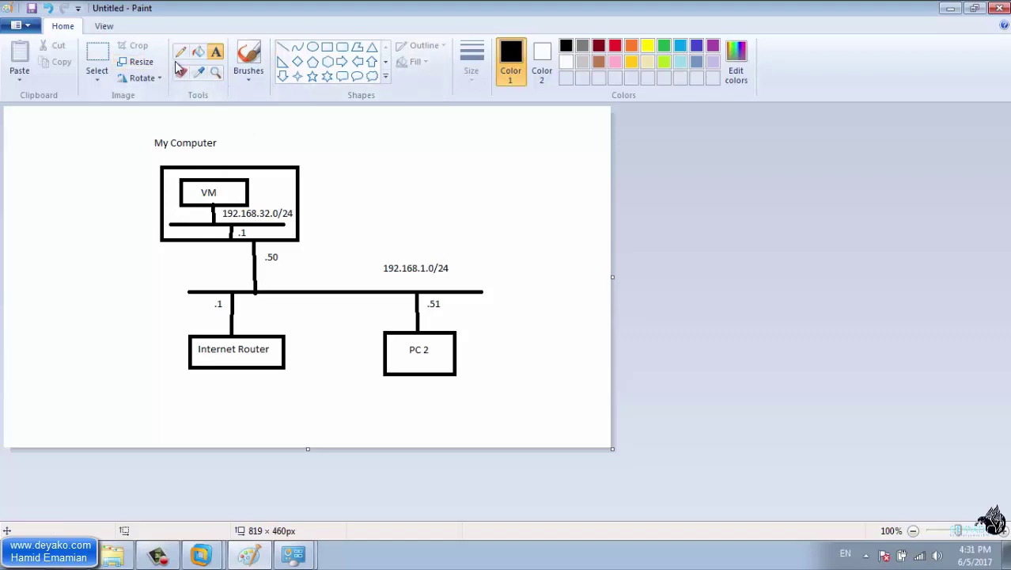
Label the VM box ".100" and add the label ".2" below the left part of the inner network line
{"action": "left_click", "coordinate": [215, 52]}
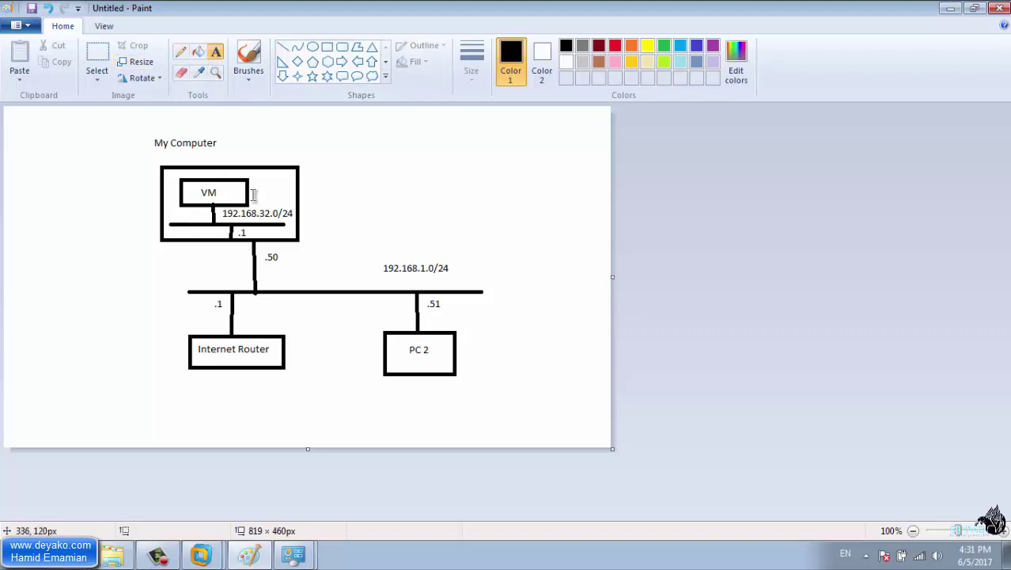
{"action": "left_click", "coordinate": [253, 187]}
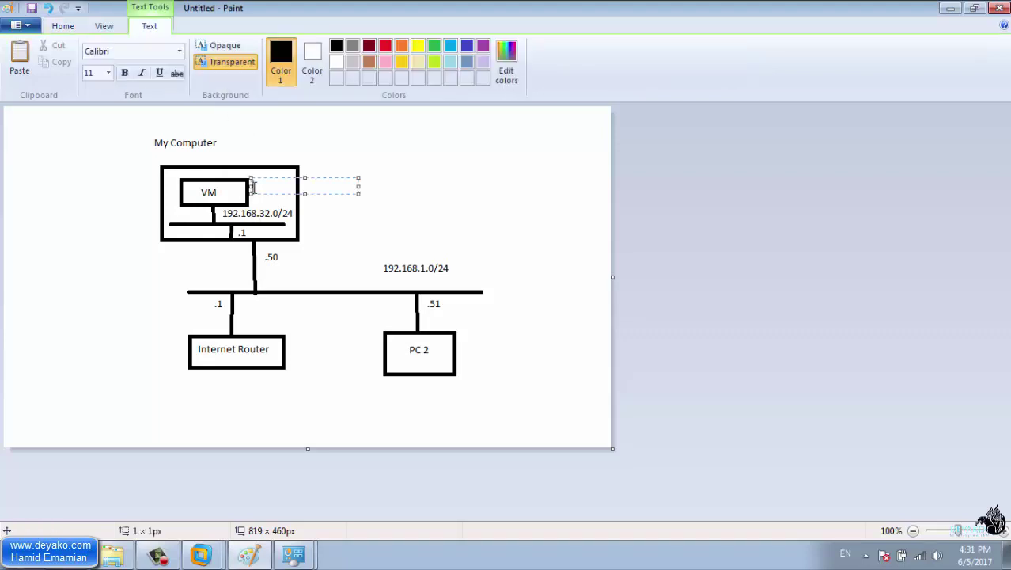
{"action": "left_click", "coordinate": [412, 208]}
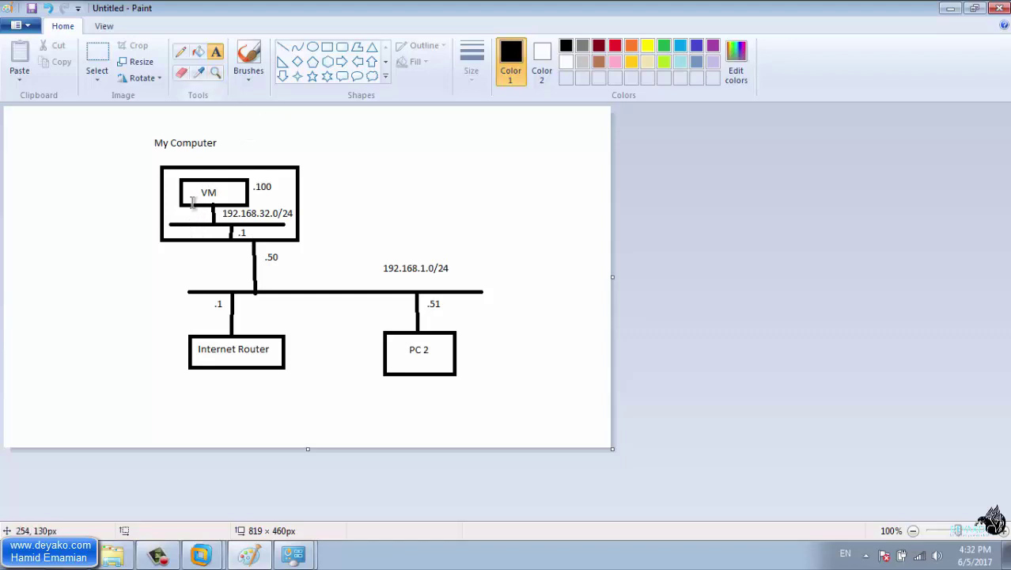
{"action": "left_click_drag", "start_coordinate": [182, 224], "coordinate": [291, 237]}
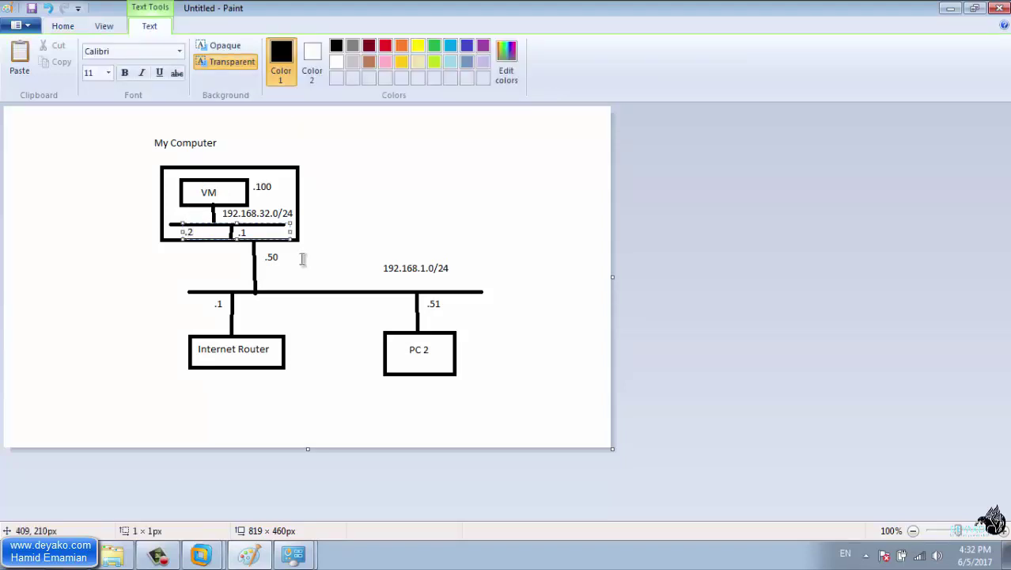
{"action": "left_click", "coordinate": [410, 178]}
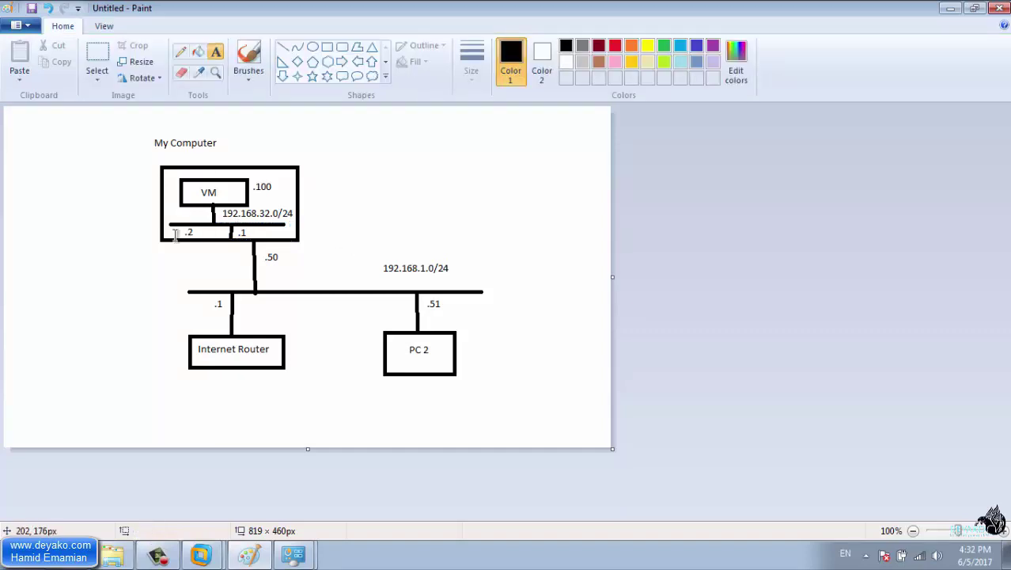
Open the Virtual Network Editor and examine the NAT settings of VMnet8, including its gateway IP
{"action": "key", "text": "super"}
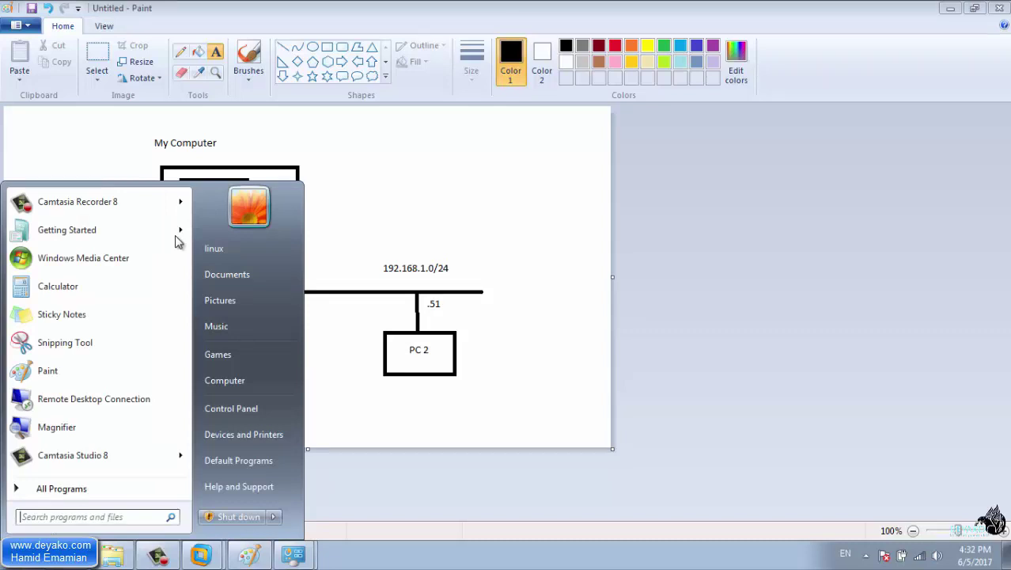
{"action": "type", "text": "net"}
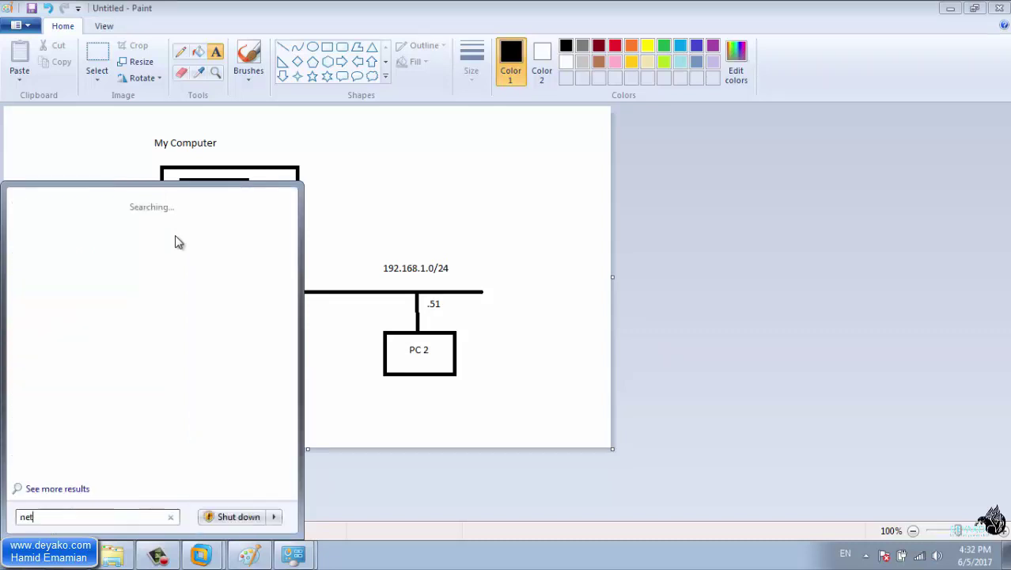
{"action": "type", "text": "work editor"}
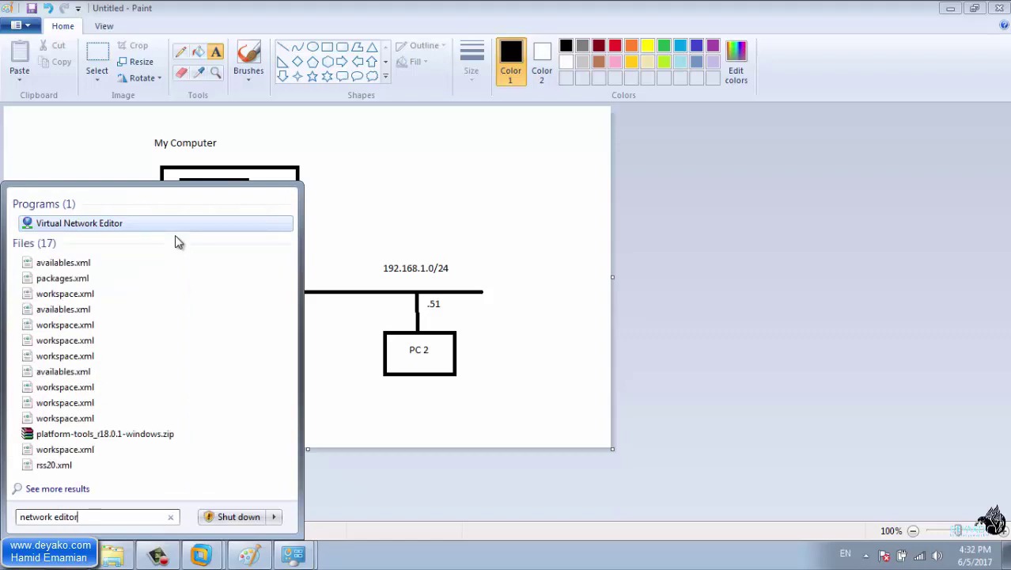
{"action": "key", "text": "Return"}
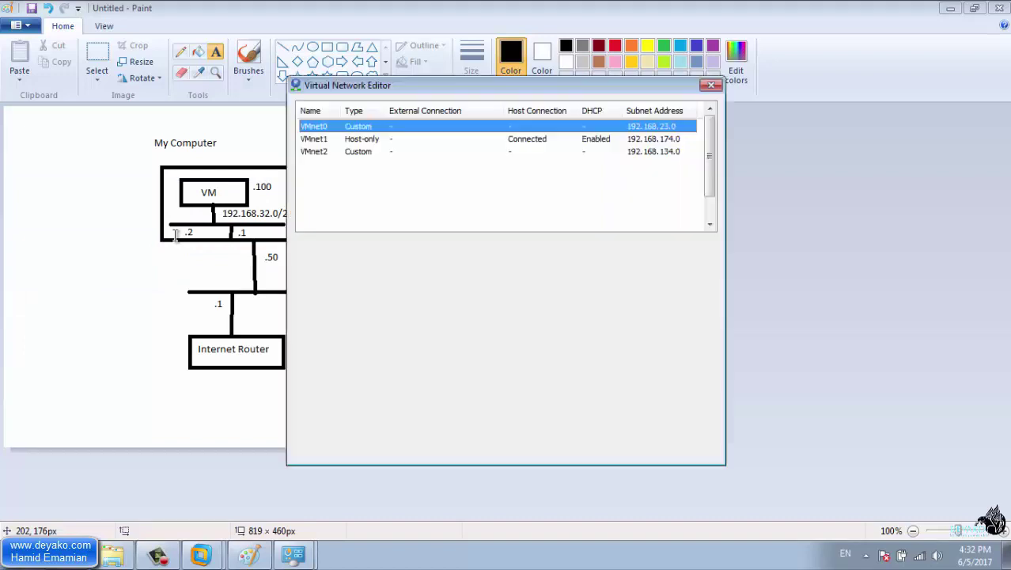
{"action": "left_click", "coordinate": [354, 228]}
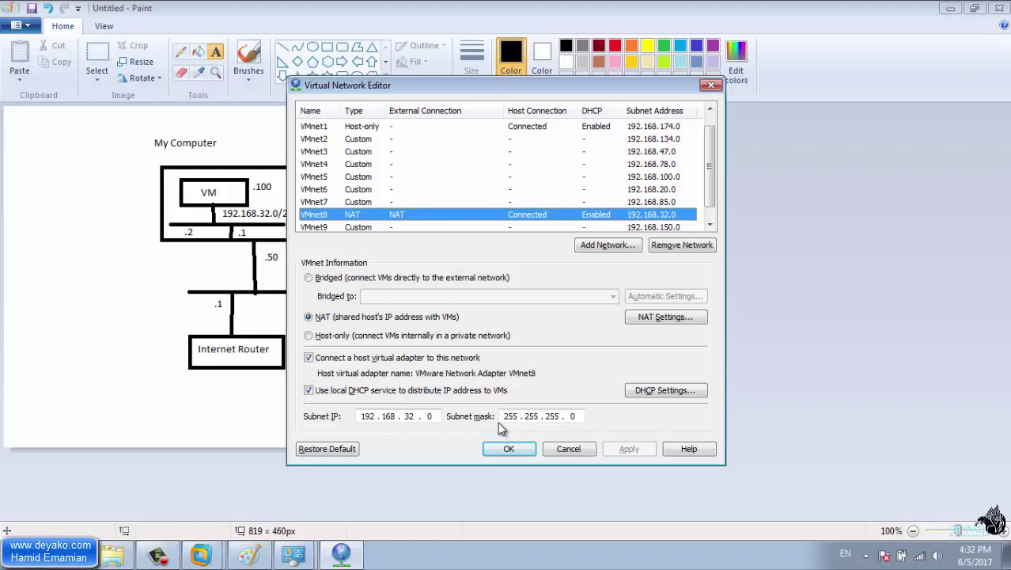
{"action": "left_click", "coordinate": [667, 317]}
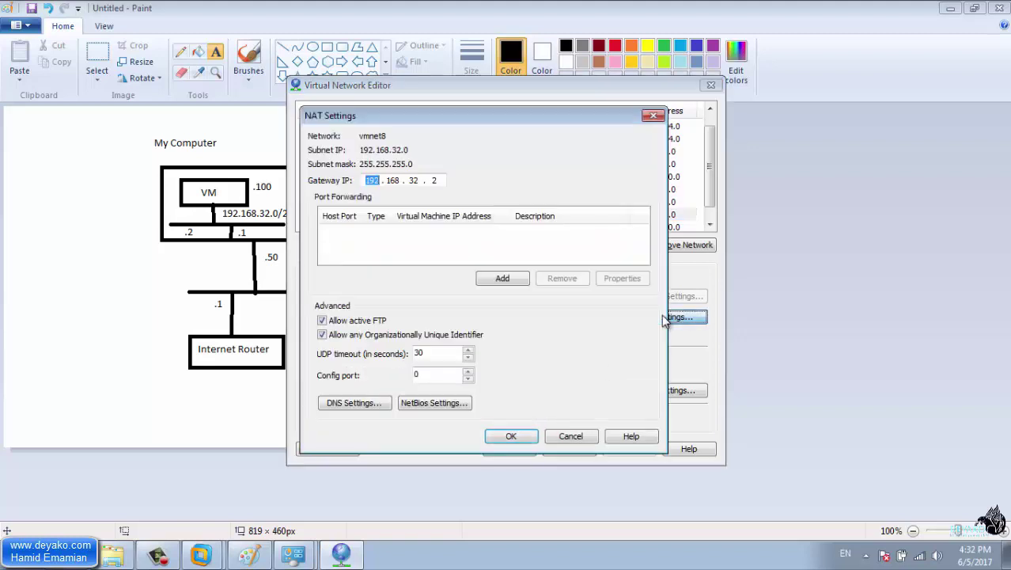
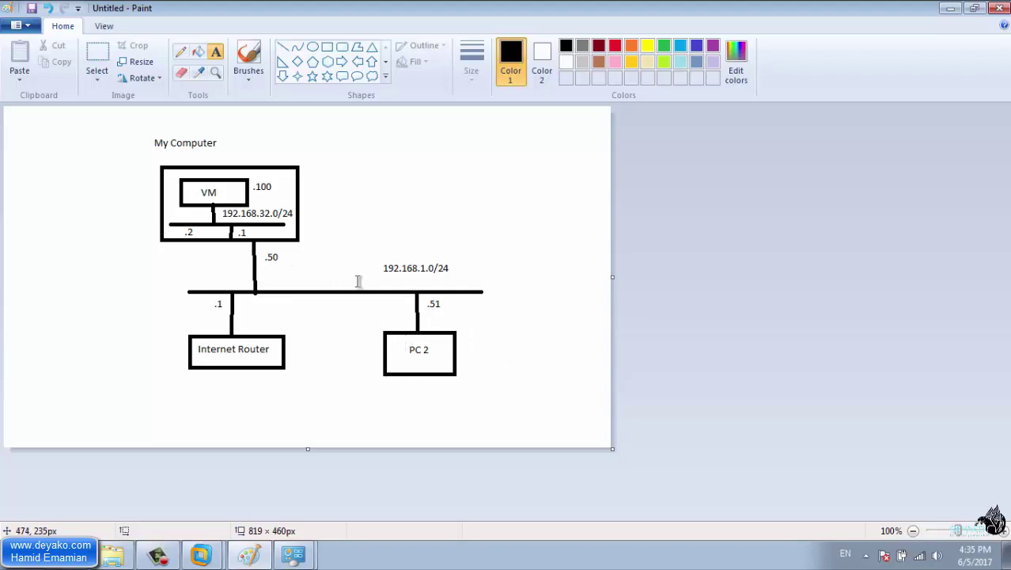
Switch to VMware Workstation and review the network connection types in the New Virtual Machine Wizard
{"action": "mouse_move", "coordinate": [210, 552]}
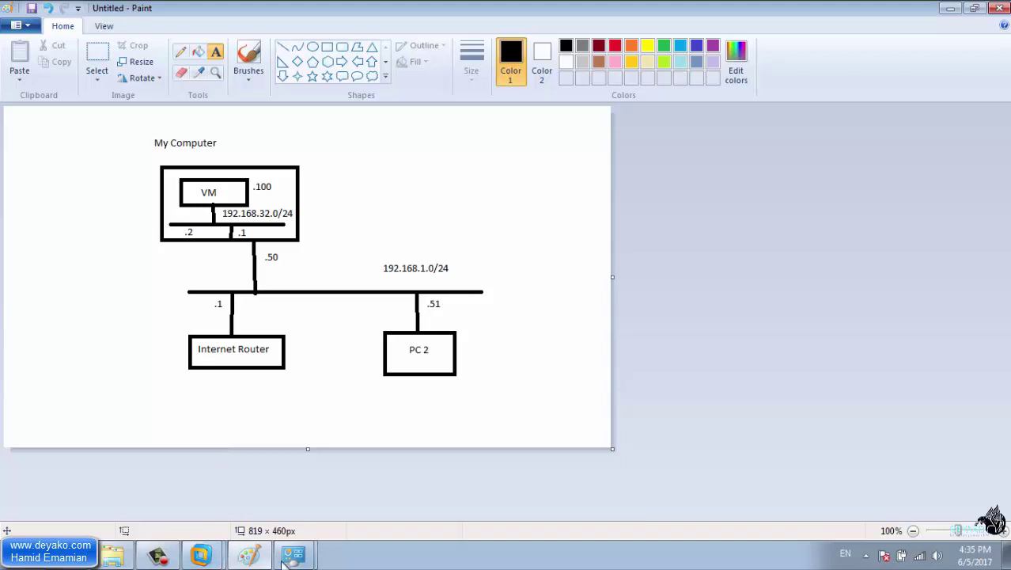
{"action": "left_click", "coordinate": [222, 558]}
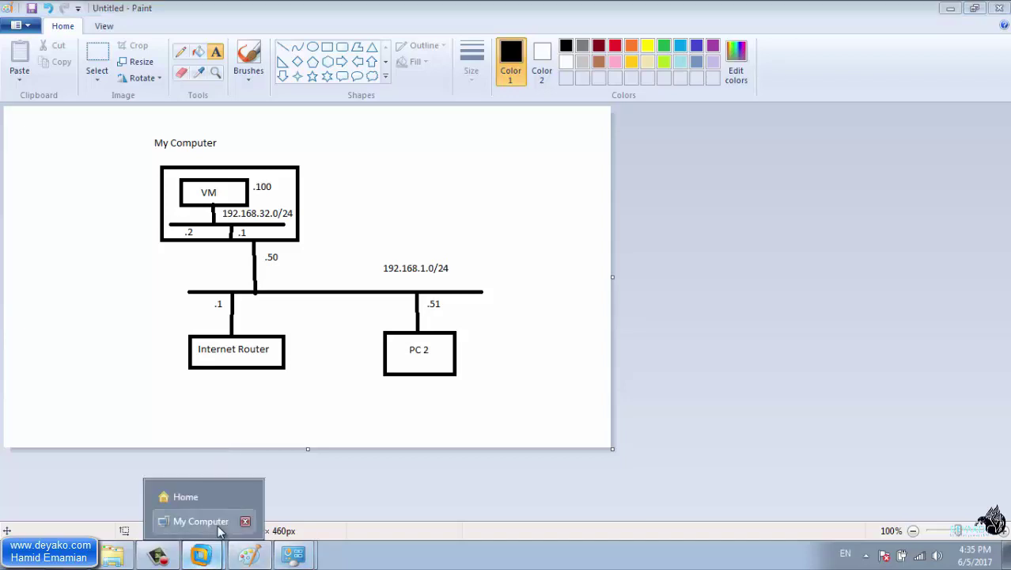
{"action": "left_click", "coordinate": [220, 529]}
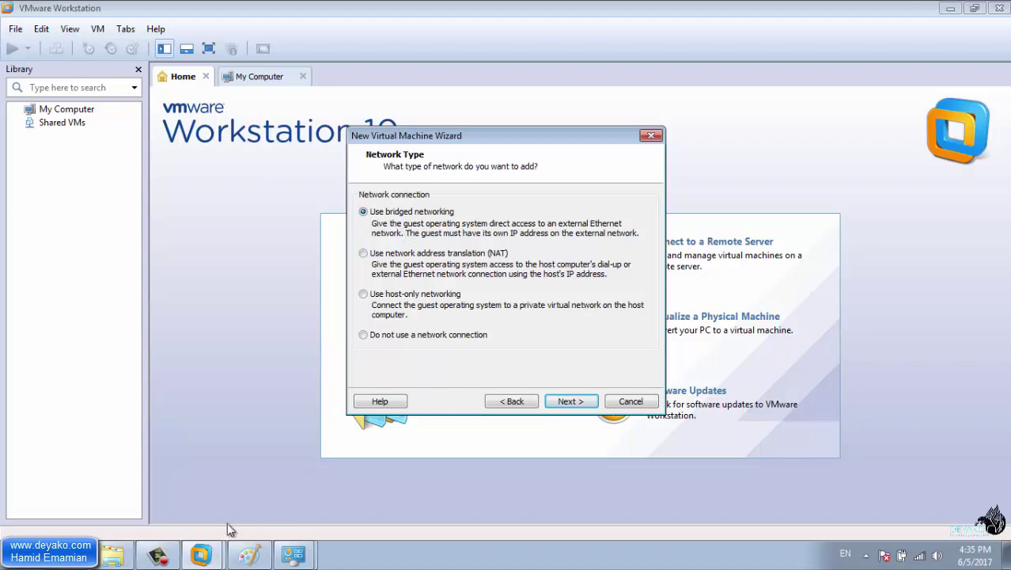
{"action": "left_click", "coordinate": [201, 553]}
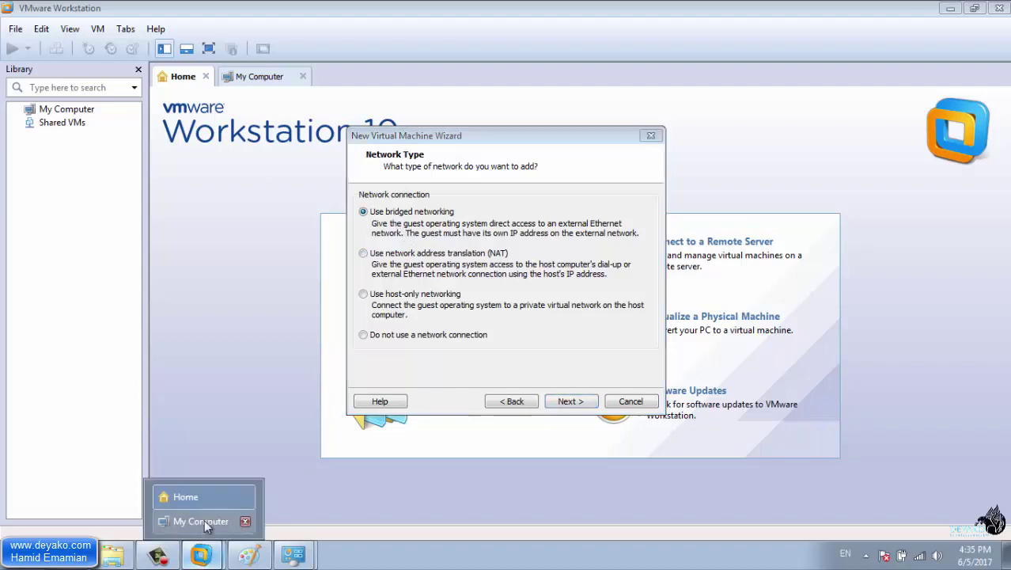
Return to Paint and start a new blank picture, discarding the current diagram without saving
{"action": "left_click", "coordinate": [249, 554]}
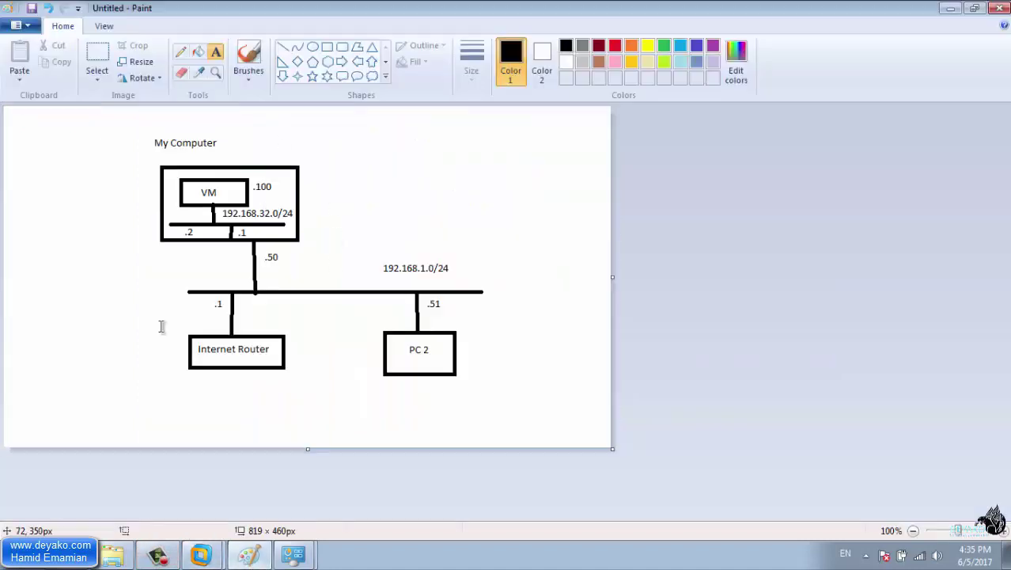
{"action": "left_click", "coordinate": [16, 24]}
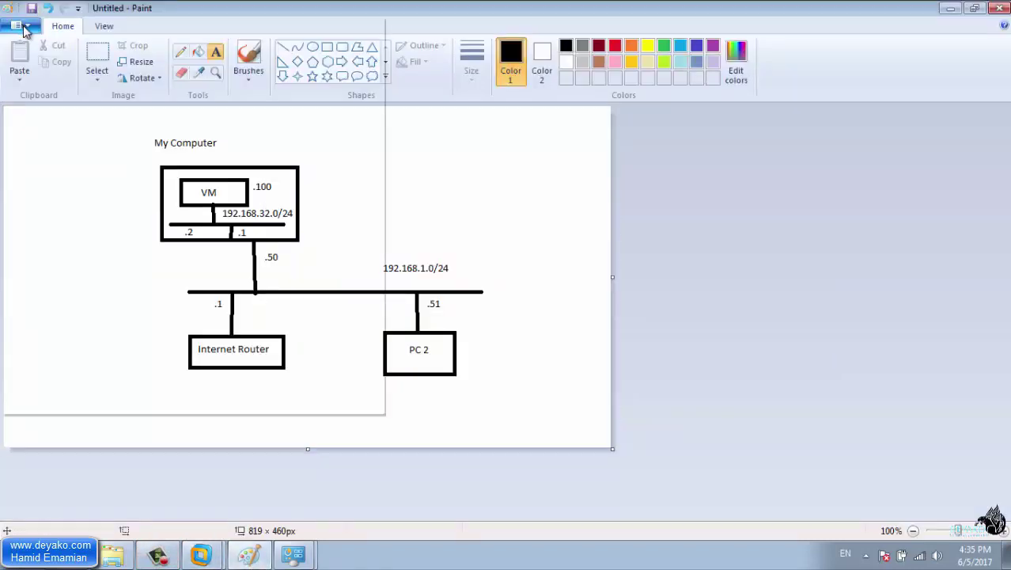
{"action": "left_click", "coordinate": [36, 58]}
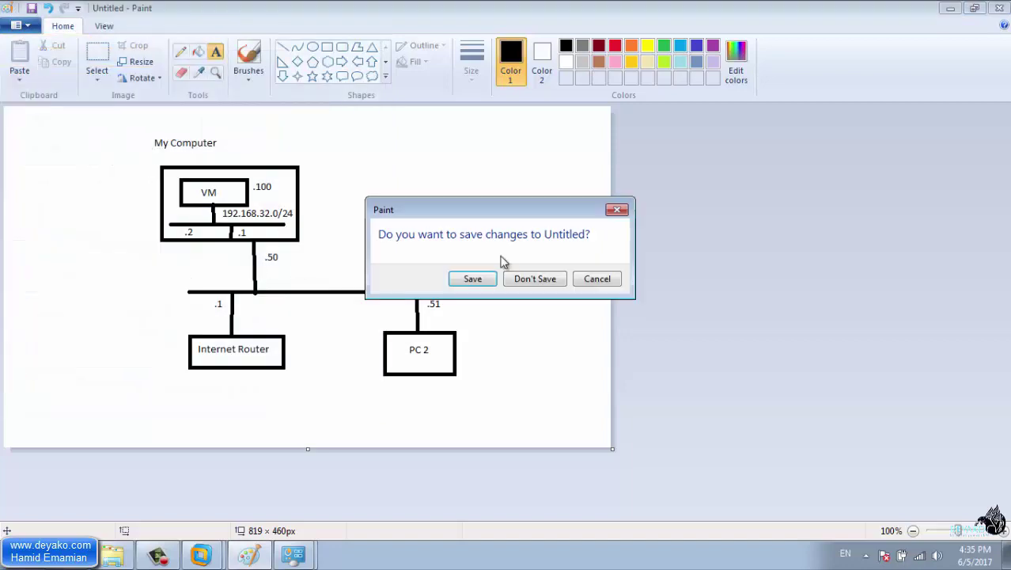
{"action": "left_click", "coordinate": [535, 280]}
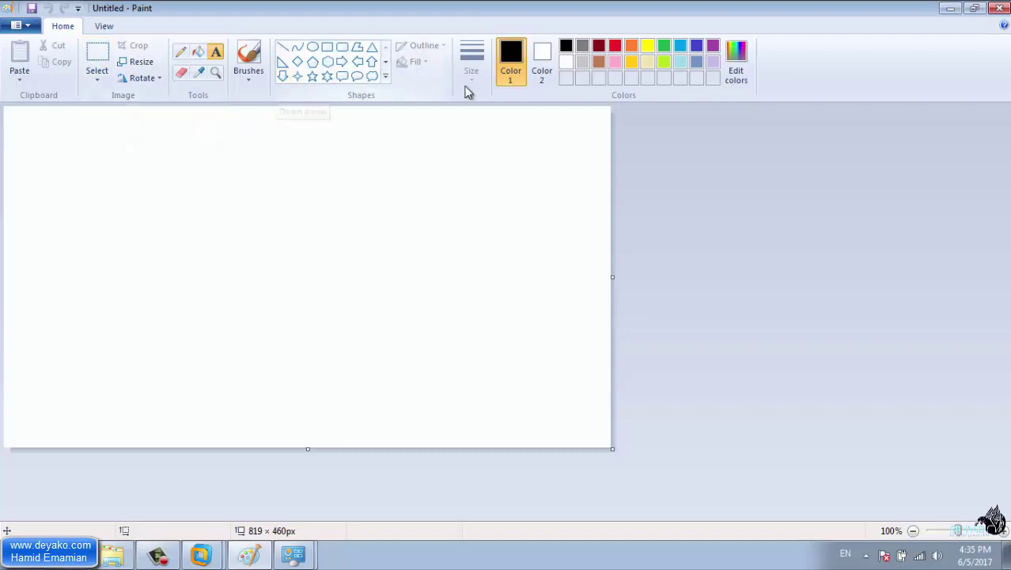
Draw a rectangle of about 199 × 109 px near the canvas's upper left and a smaller one of about 86 × 48 px inside it
{"action": "left_click", "coordinate": [328, 47]}
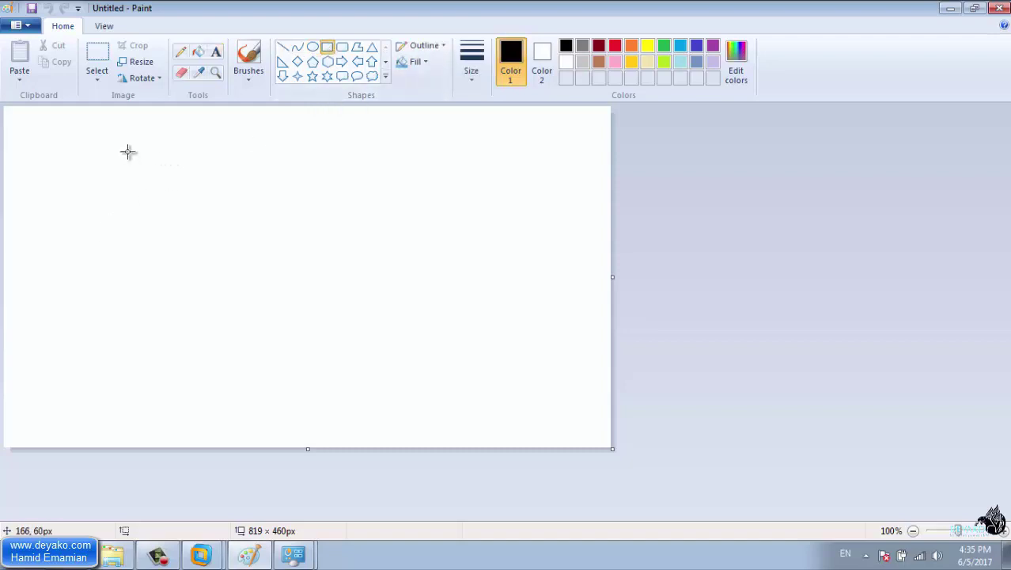
{"action": "left_click_drag", "start_coordinate": [127, 151], "coordinate": [275, 231]}
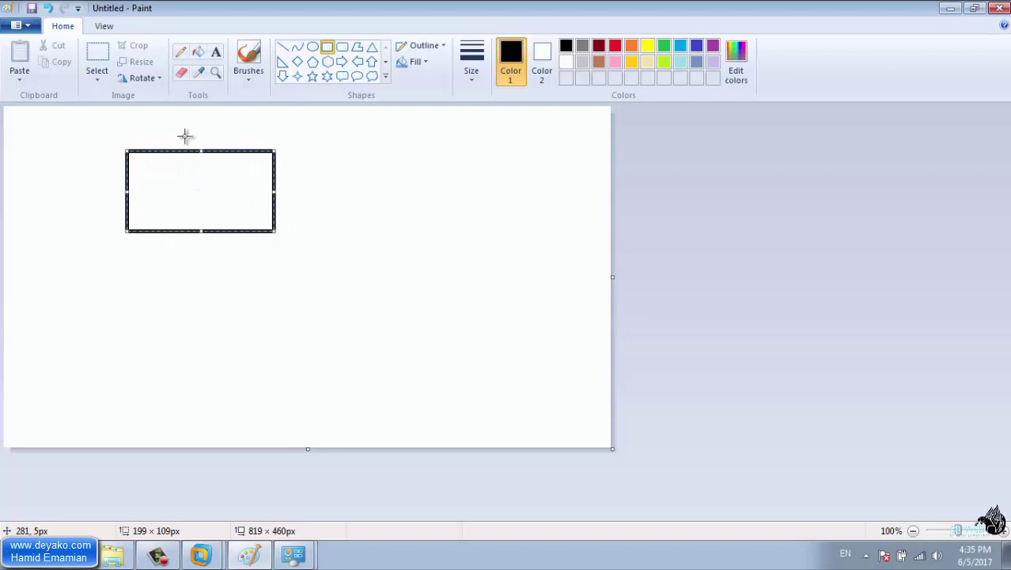
{"action": "left_click", "coordinate": [328, 46]}
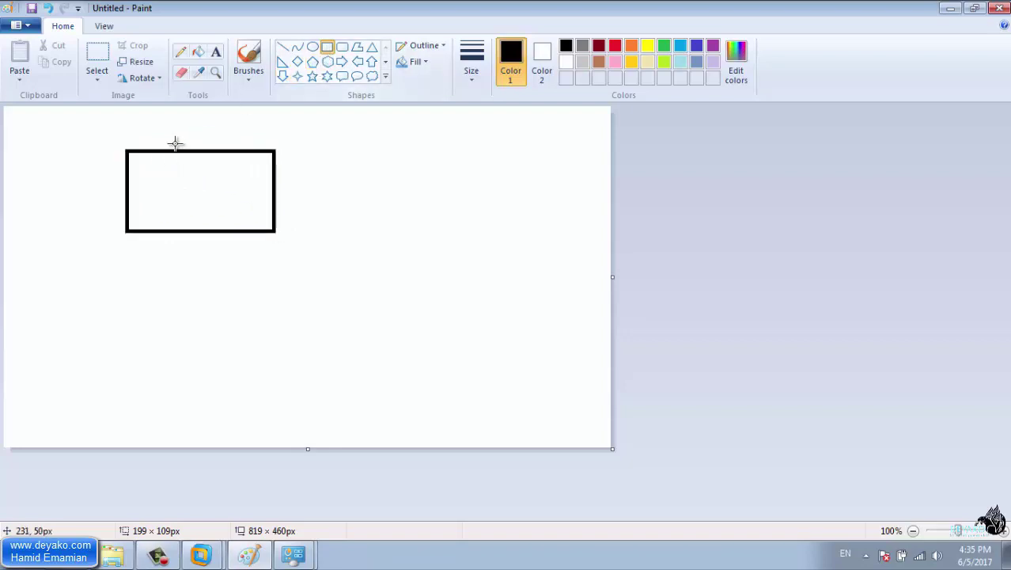
{"action": "left_click_drag", "start_coordinate": [149, 169], "coordinate": [215, 207]}
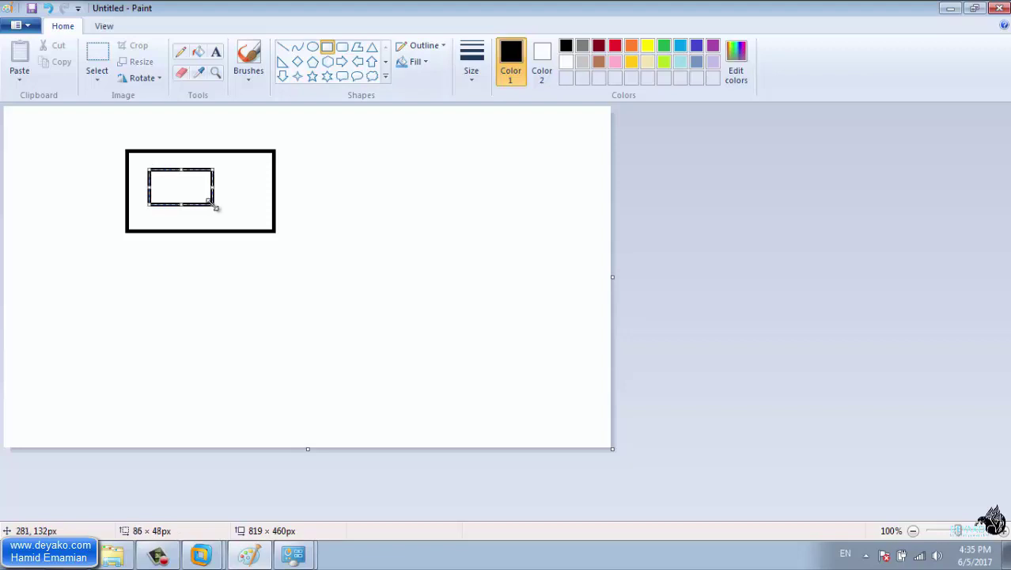
Label the inner rectangle "VM" and place the label "My Computer" above the outer rectangle
{"action": "left_click", "coordinate": [215, 52]}
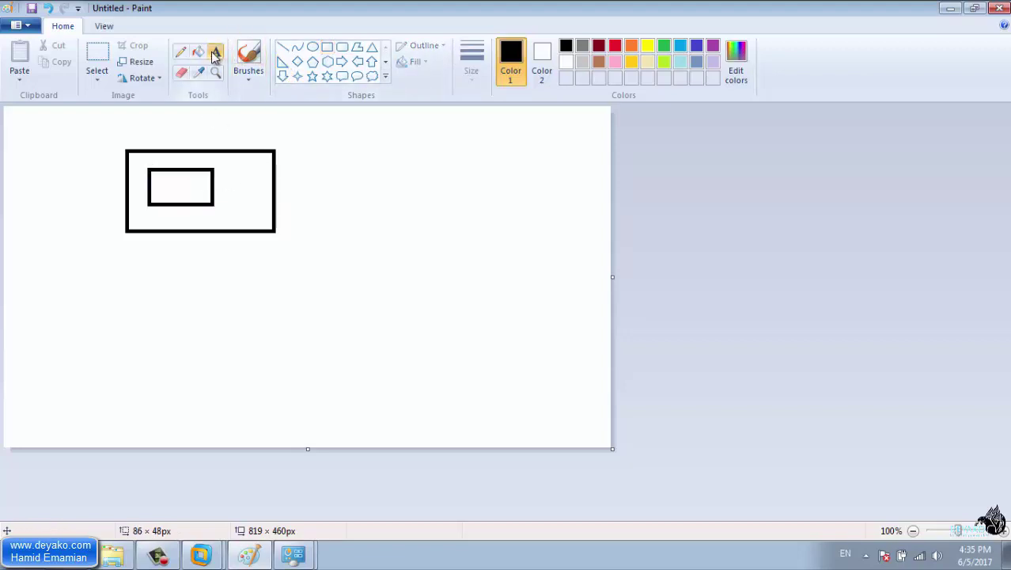
{"action": "left_click", "coordinate": [174, 175]}
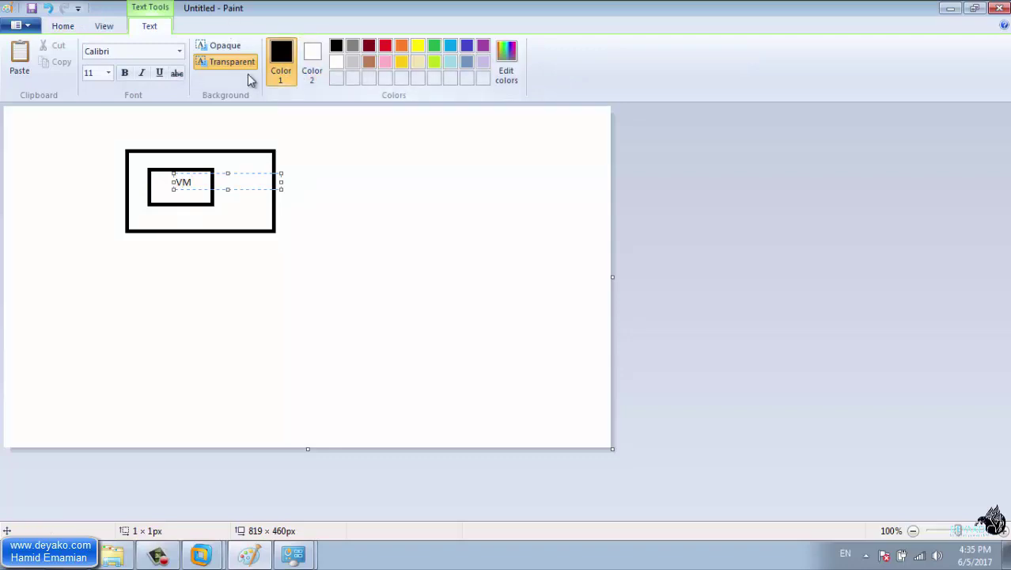
{"action": "left_click", "coordinate": [219, 121]}
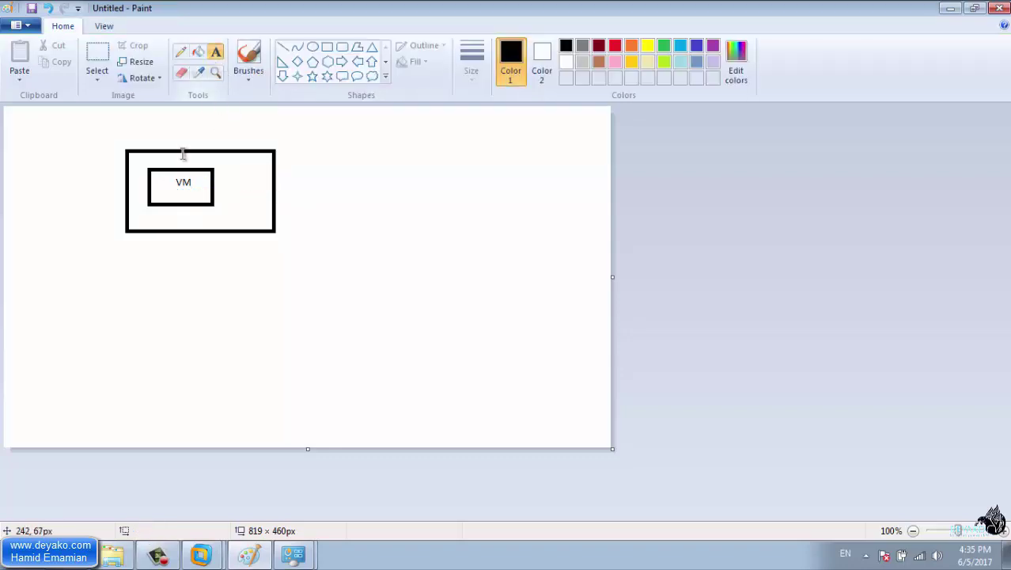
{"action": "left_click", "coordinate": [175, 126]}
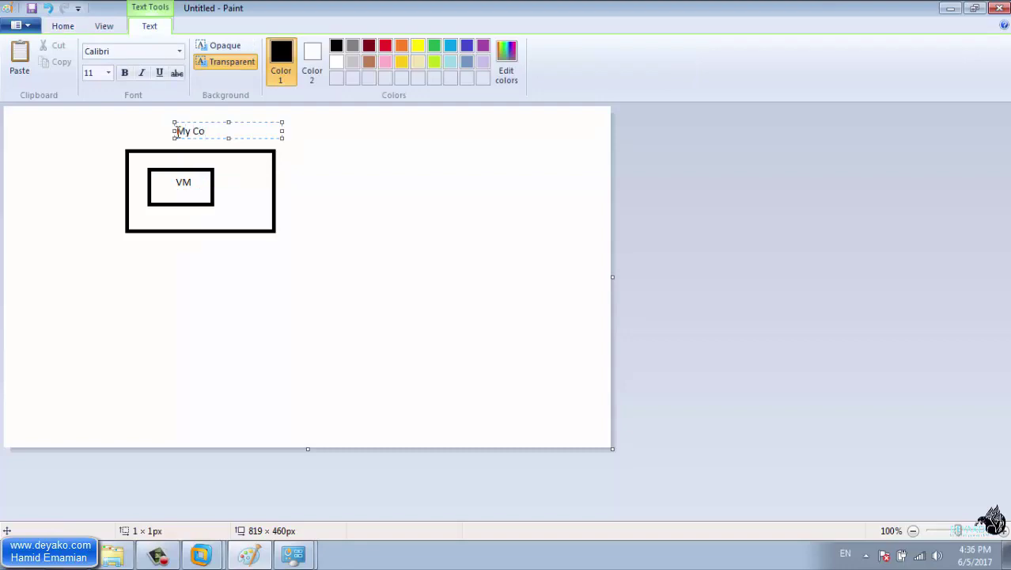
{"action": "type", "text": "My Computer"}
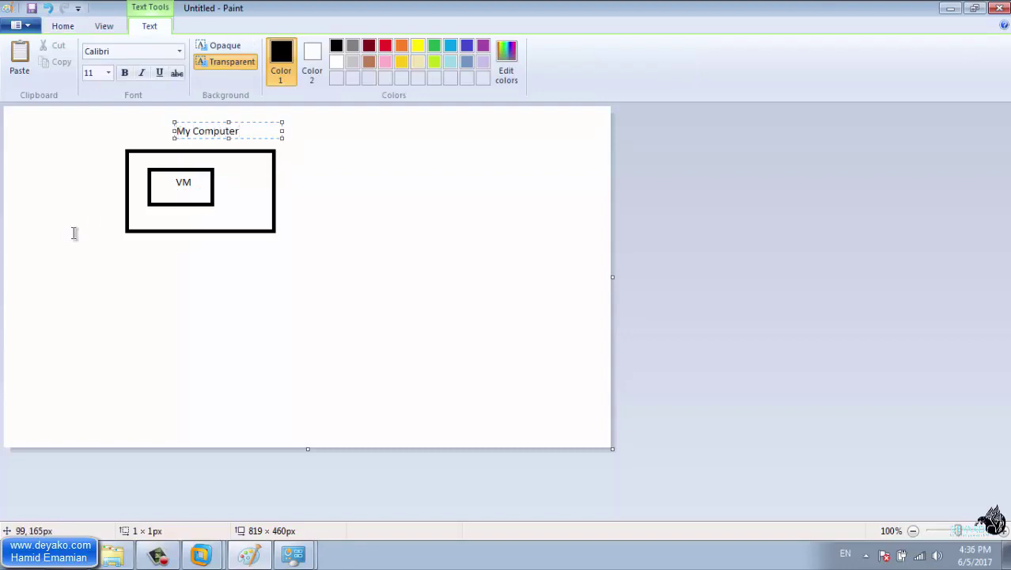
{"action": "left_click", "coordinate": [192, 290]}
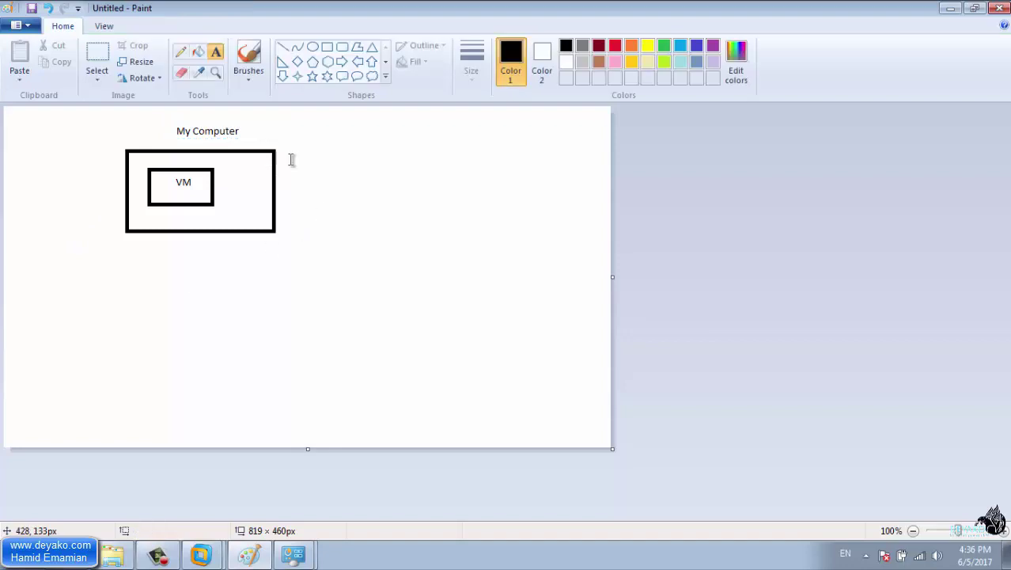
Draw a horizontal network line about 461 px long below the My Computer box, extending well past its right side
{"action": "left_click", "coordinate": [284, 49]}
{"action": "left_click_drag", "start_coordinate": [198, 276], "coordinate": [482, 276]}
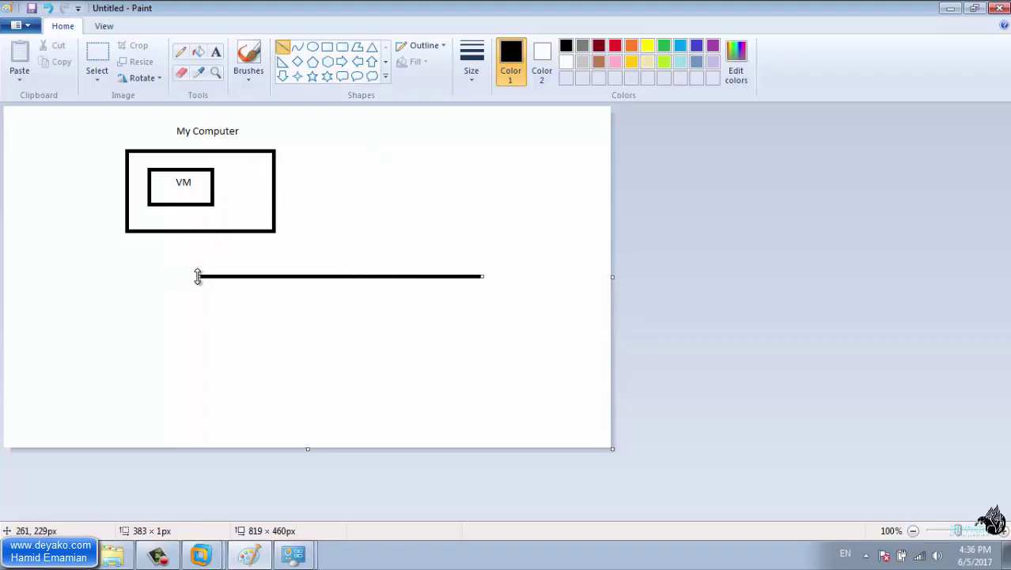
{"action": "left_click_drag", "start_coordinate": [198, 277], "coordinate": [141, 276]}
Add the label "192.168.1.0/24" just above the right end of the horizontal network line
{"action": "left_click", "coordinate": [216, 52]}
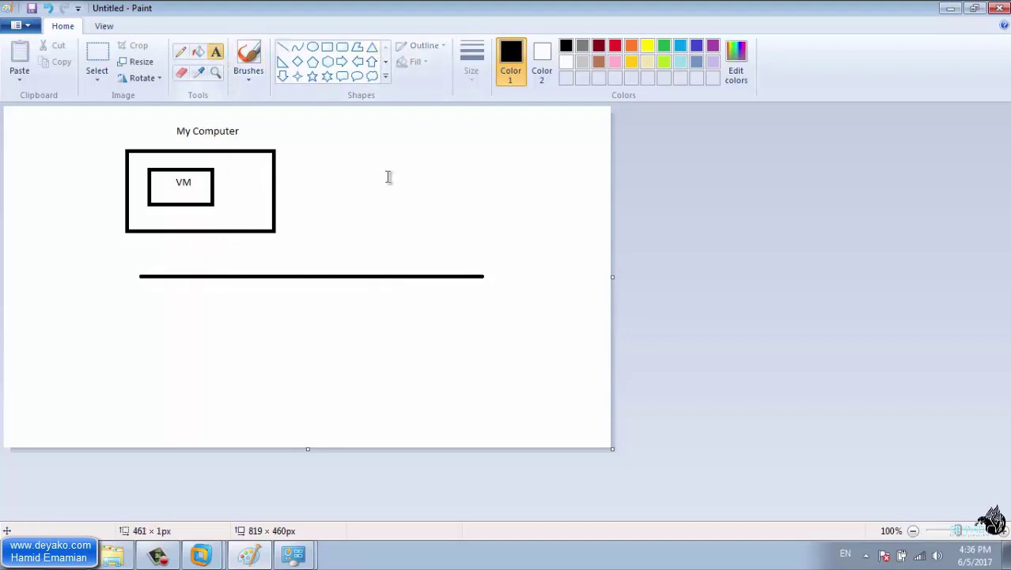
{"action": "left_click", "coordinate": [441, 252]}
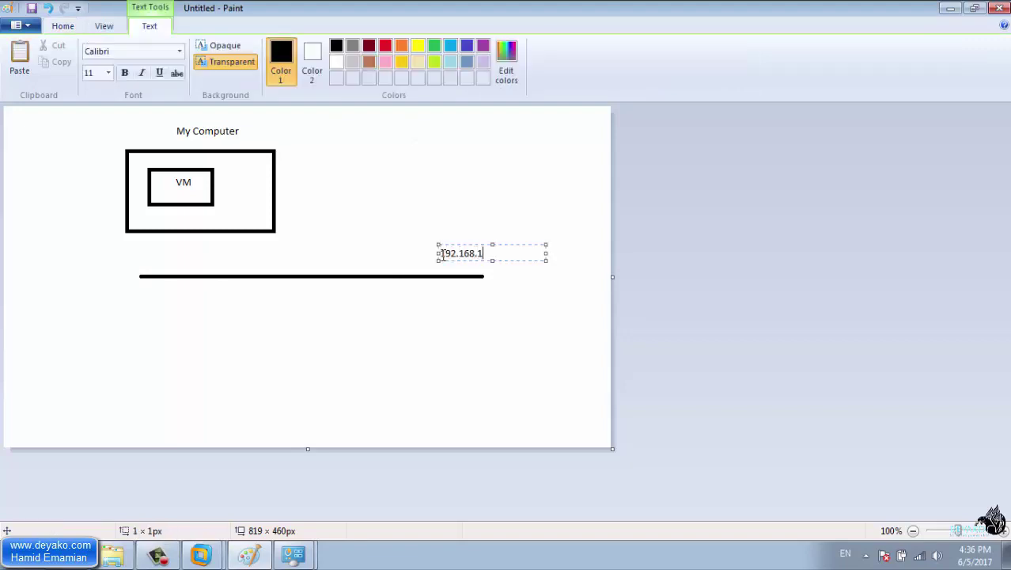
{"action": "left_click", "coordinate": [463, 389]}
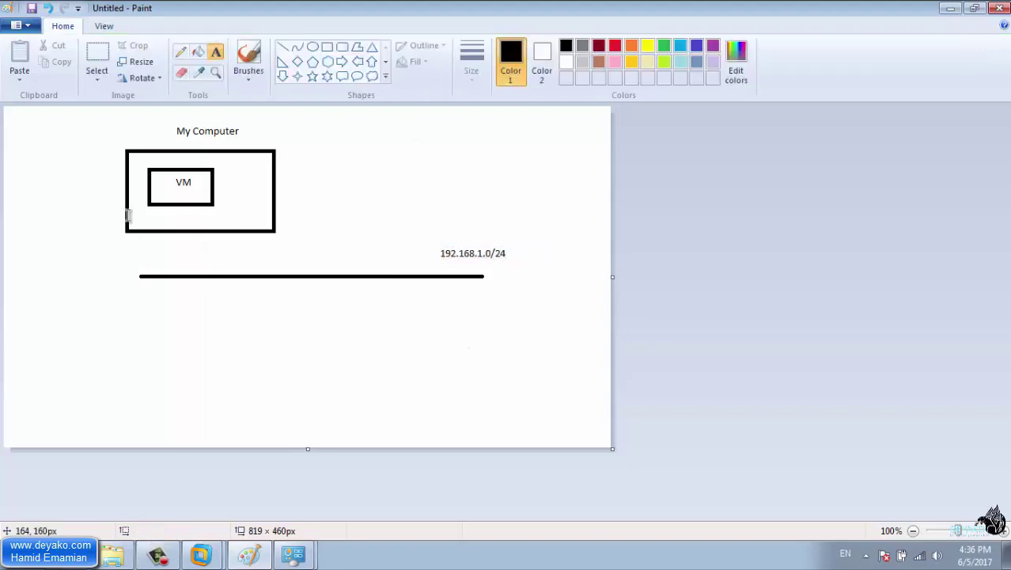
Draw a vertical line about 60 px long from the bottom edge of the My Computer box to the network line
{"action": "left_click", "coordinate": [281, 48]}
{"action": "left_click_drag", "start_coordinate": [229, 231], "coordinate": [229, 276]}
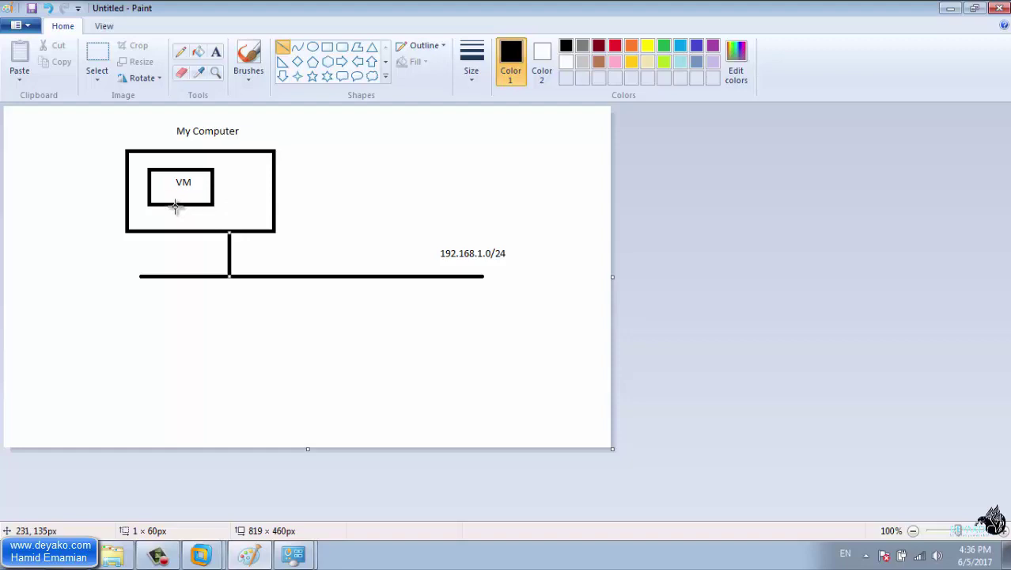
Recheck bridged networking in VMware Workstation's wizard, and back in Paint draw a vertical line about 99 px long from the VM box to the network line
{"action": "left_click", "coordinate": [202, 554]}
{"action": "left_click", "coordinate": [225, 521]}
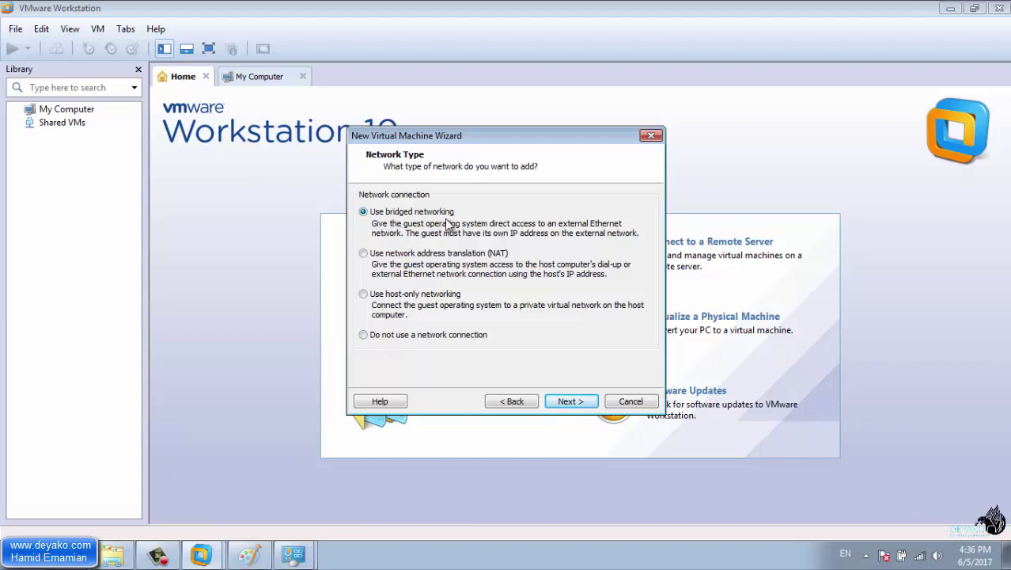
{"action": "left_click", "coordinate": [267, 559]}
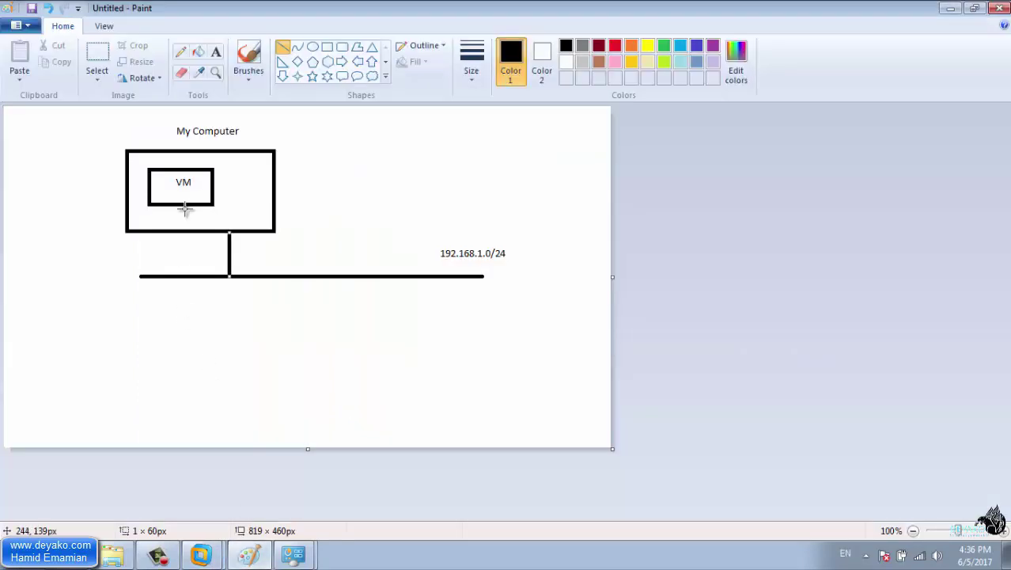
{"action": "left_click_drag", "start_coordinate": [183, 205], "coordinate": [182, 275]}
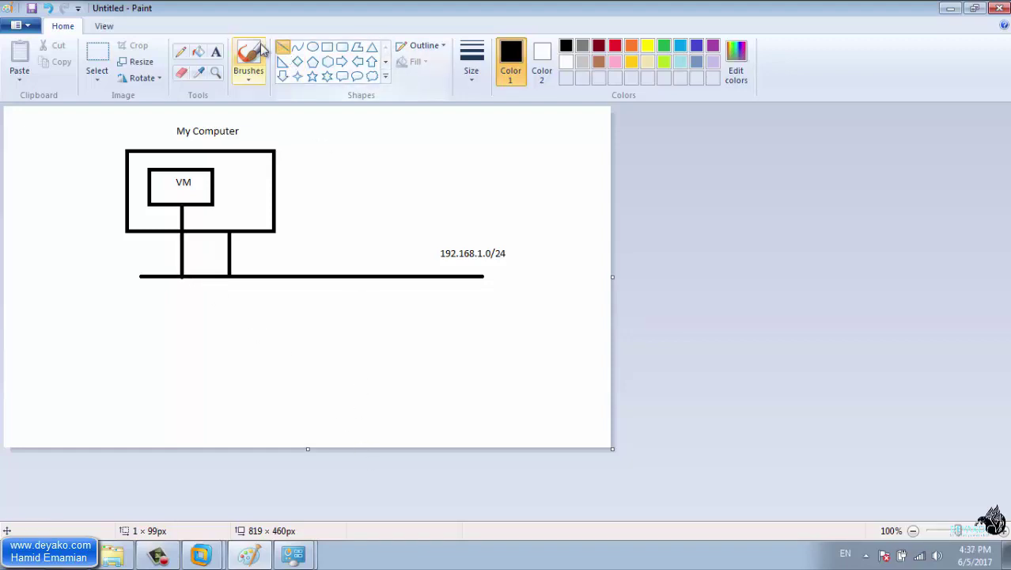
Add the label ".50" beside the My Computer box's connecting line and ".100" beside the VM's connecting line
{"action": "left_click", "coordinate": [215, 51]}
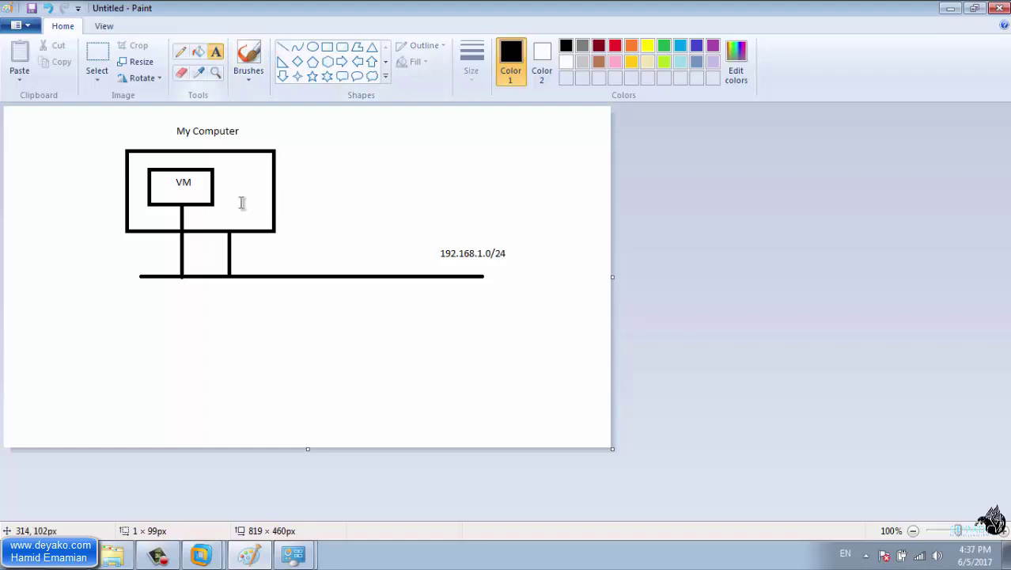
{"action": "left_click", "coordinate": [241, 253]}
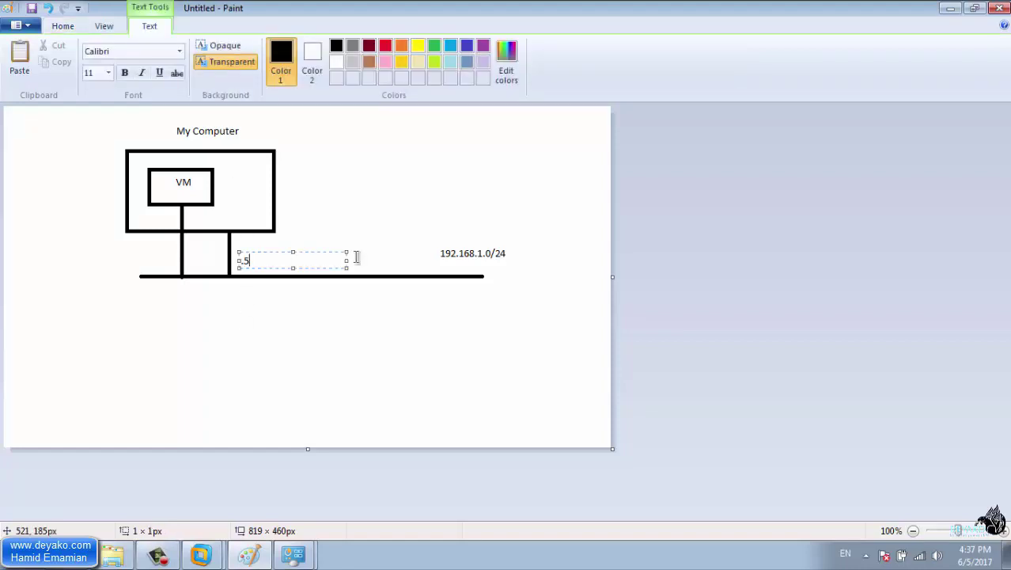
{"action": "type", "text": ".50"}
{"action": "left_click", "coordinate": [389, 356]}
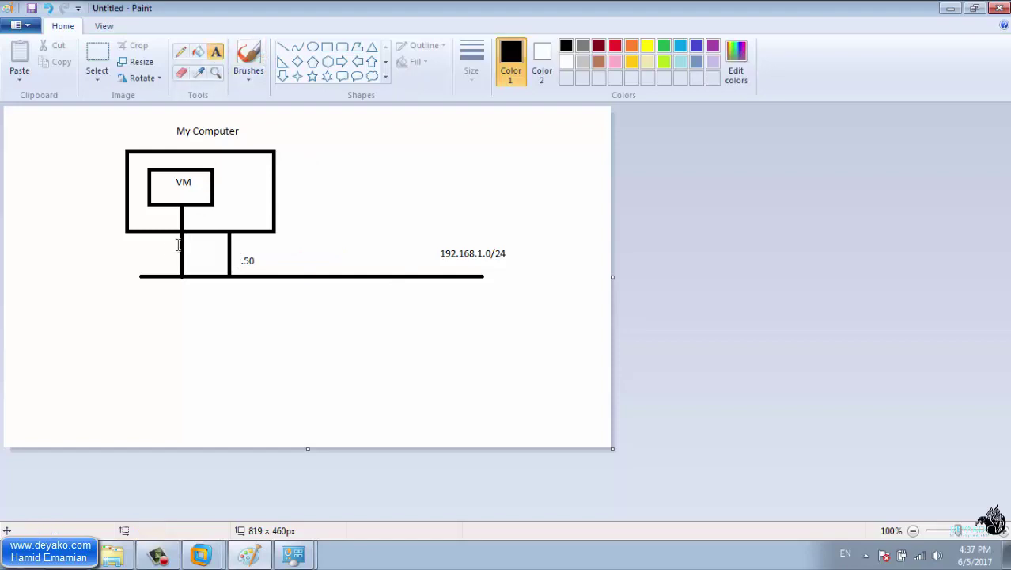
{"action": "left_click", "coordinate": [147, 252]}
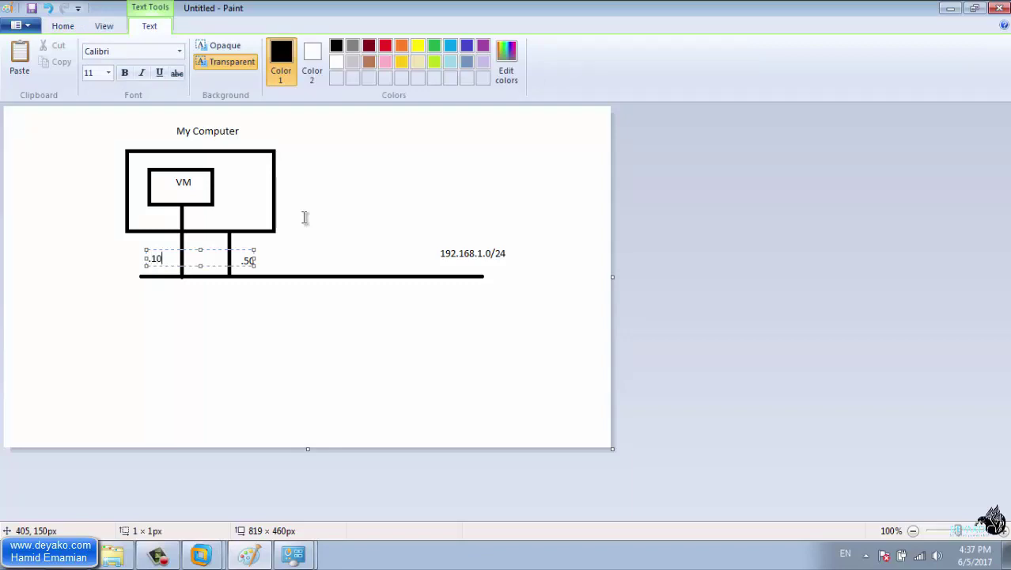
{"action": "left_click", "coordinate": [302, 321]}
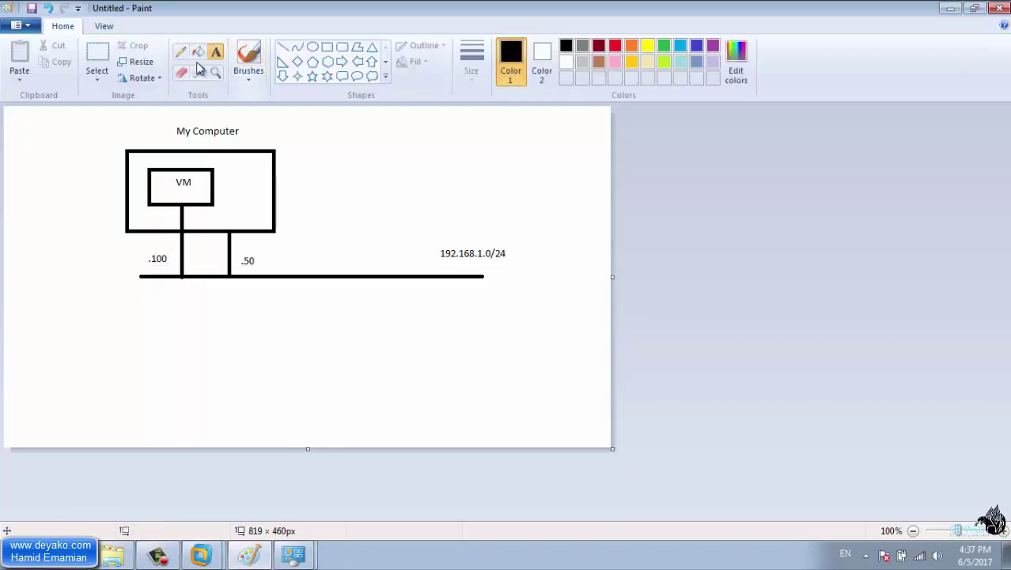
Draw a rectangle about 115 × 58 px below the right part of the network line and label it "Pc2" inside
{"action": "left_click", "coordinate": [326, 47]}
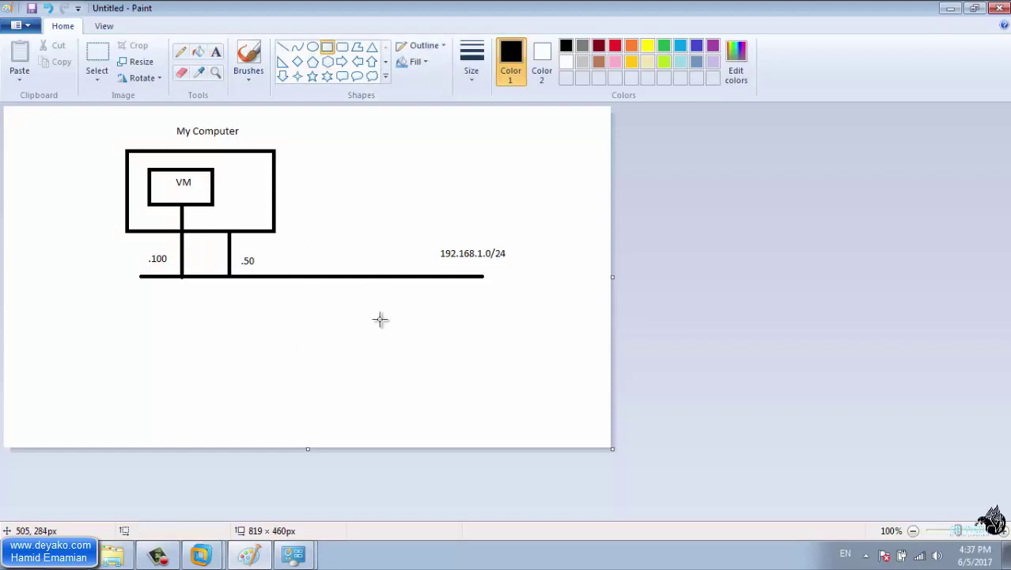
{"action": "mouse_move", "coordinate": [380, 319]}
{"action": "left_mouse_down"}
{"action": "mouse_move", "coordinate": [422, 357]}
{"action": "mouse_move", "coordinate": [466, 361]}
{"action": "left_mouse_up"}
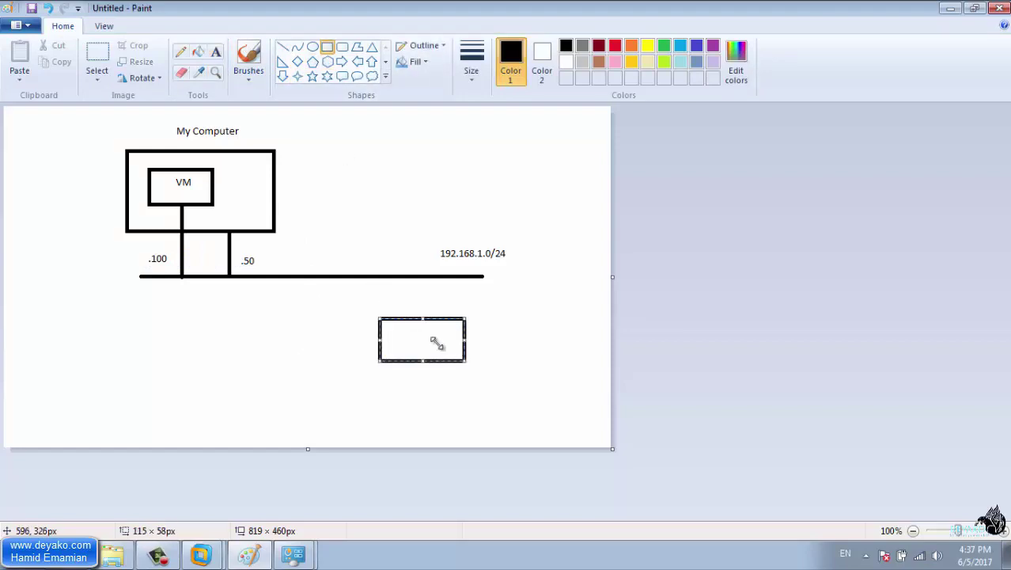
{"action": "left_click", "coordinate": [215, 51]}
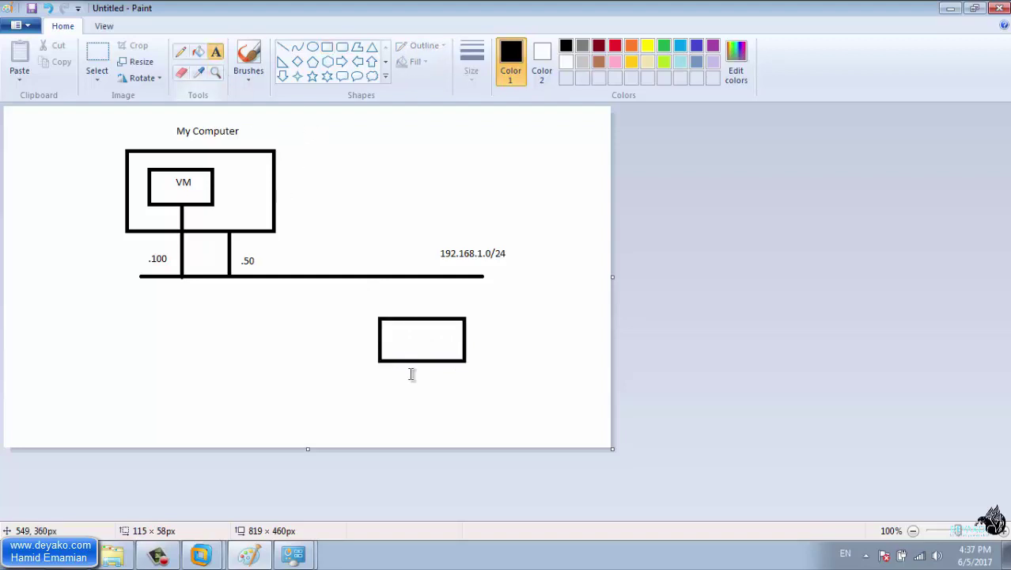
{"action": "left_click", "coordinate": [411, 331]}
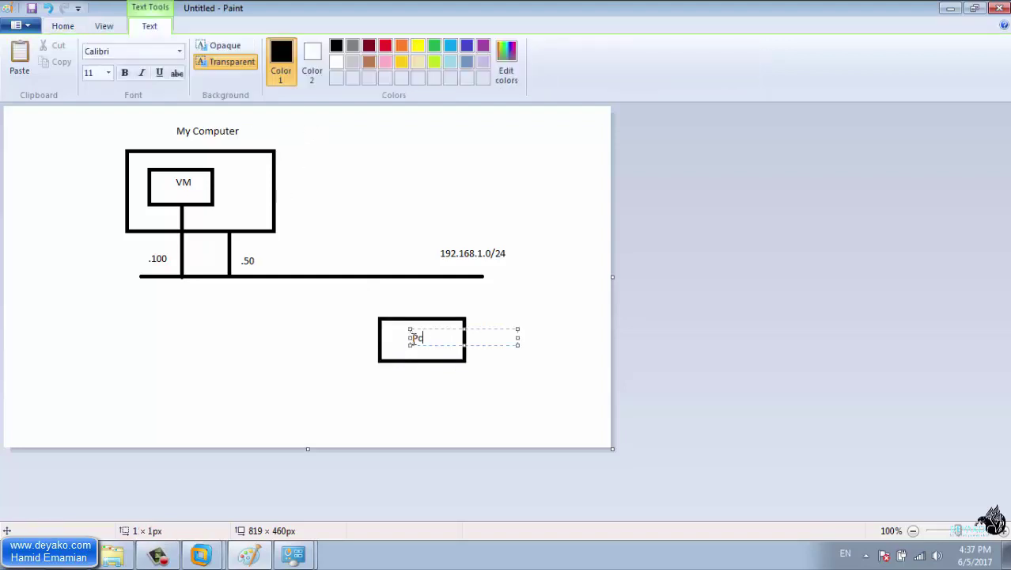
{"action": "type", "text": "Pc2"}
{"action": "left_click", "coordinate": [318, 363]}
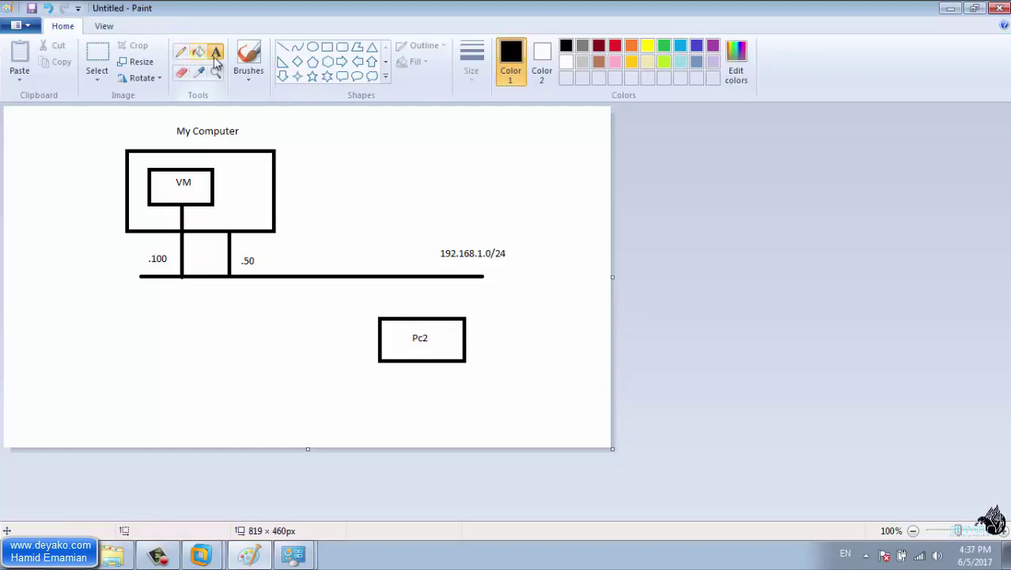
Connect the network line to the Pc2 box with a vertical line about 58 px long and label it ".51"
{"action": "left_click", "coordinate": [282, 47]}
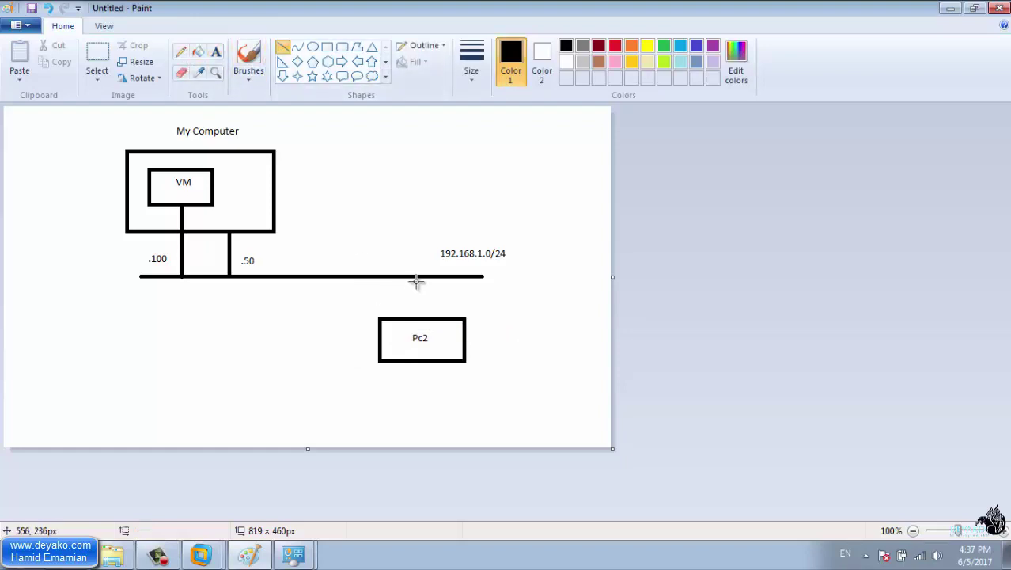
{"action": "left_click_drag", "start_coordinate": [421, 276], "coordinate": [420, 320]}
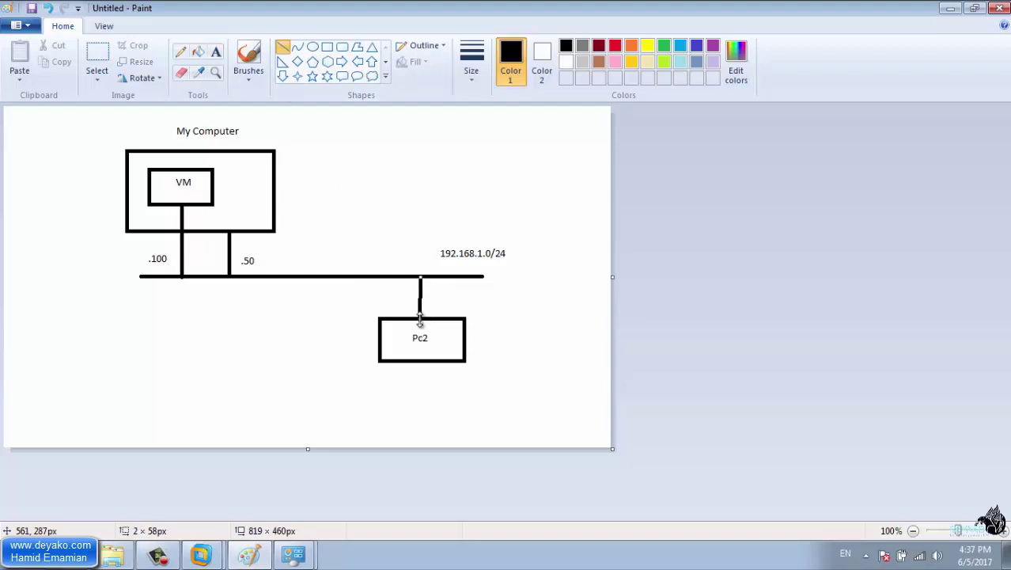
{"action": "left_click", "coordinate": [213, 53]}
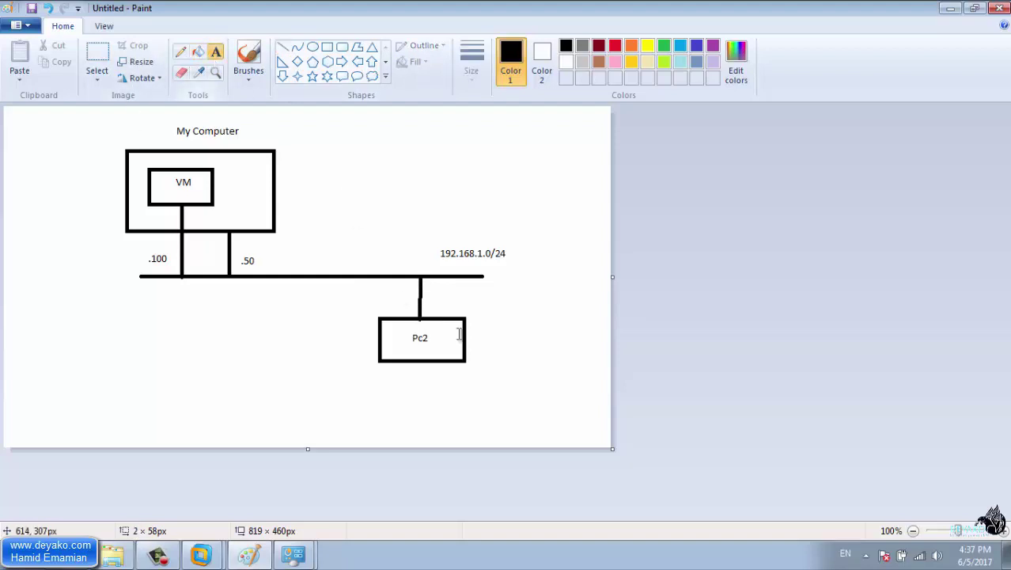
{"action": "left_click", "coordinate": [434, 298]}
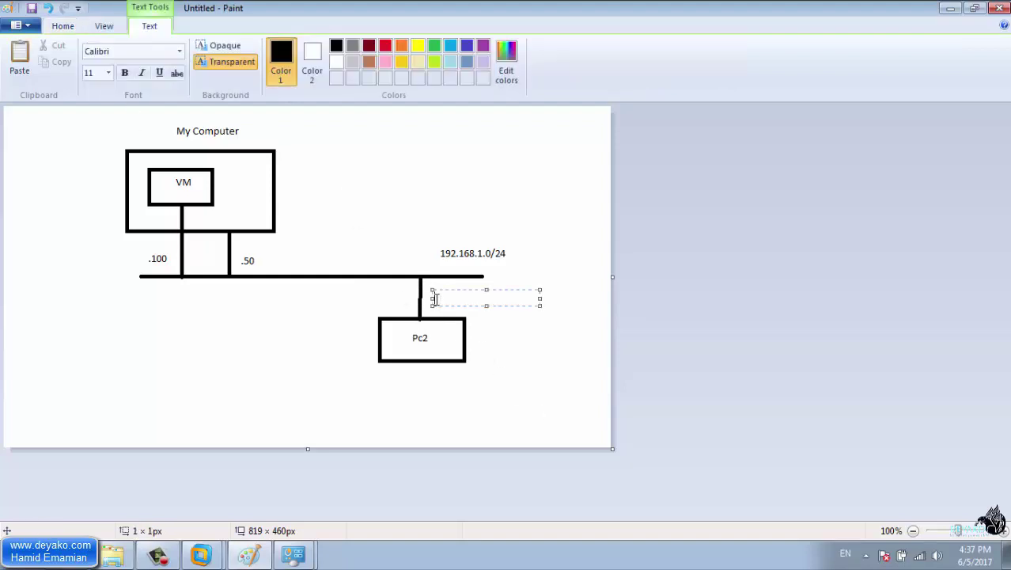
{"action": "left_click", "coordinate": [469, 390]}
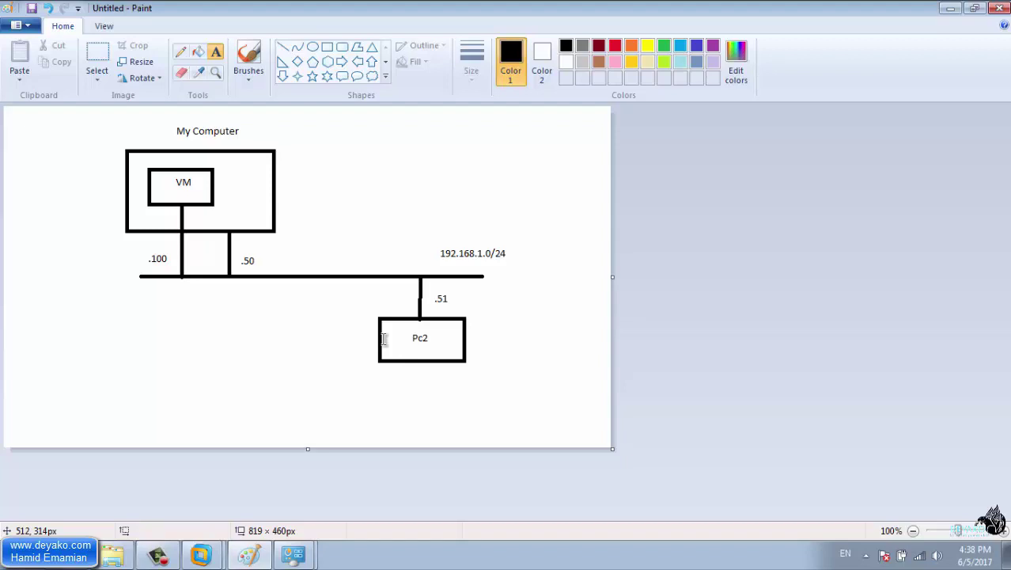
Switch to VMware Workstation and select host-only networking on the New Virtual Machine Wizard's Network Type page
{"action": "mouse_move", "coordinate": [201, 555]}
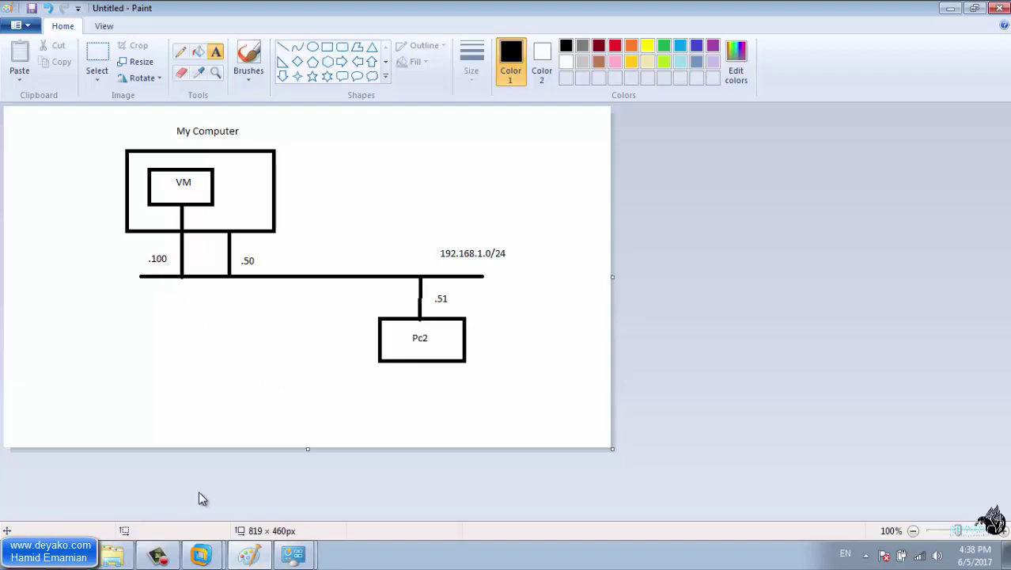
{"action": "left_click", "coordinate": [201, 554]}
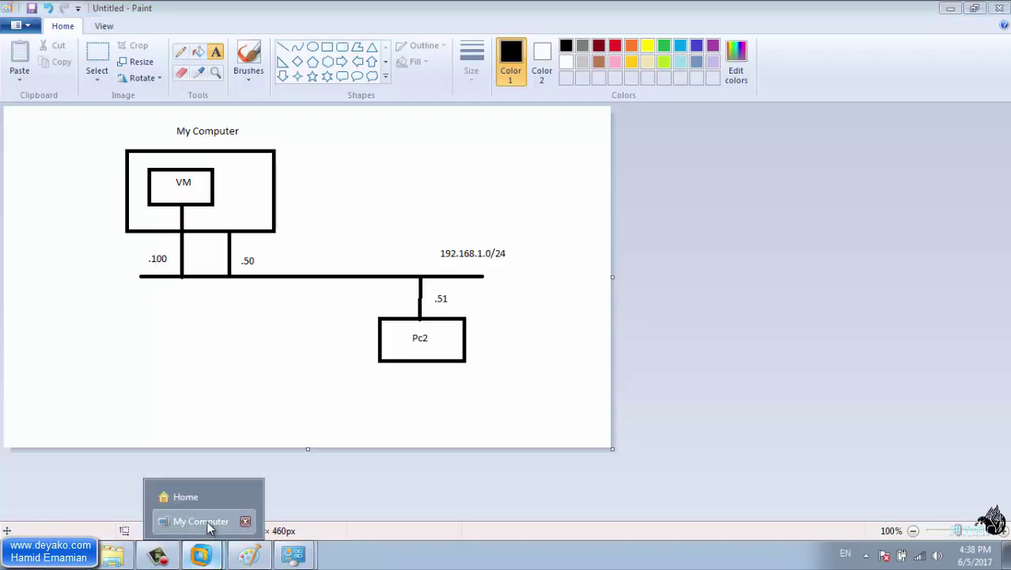
{"action": "left_click", "coordinate": [210, 523]}
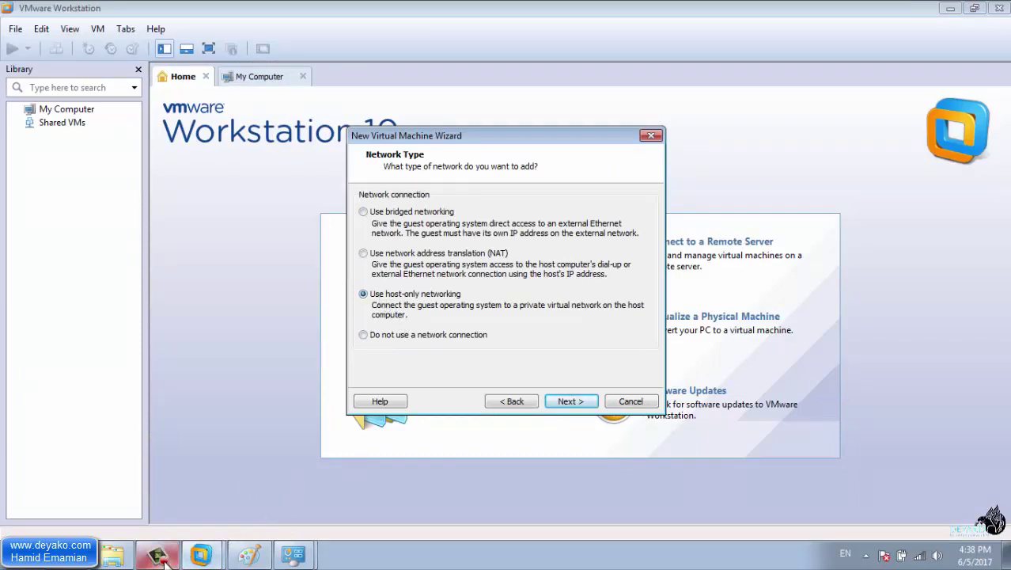
Switch back to Paint and start a new blank drawing, discarding the bridged network diagram without saving
{"action": "left_click", "coordinate": [248, 557]}
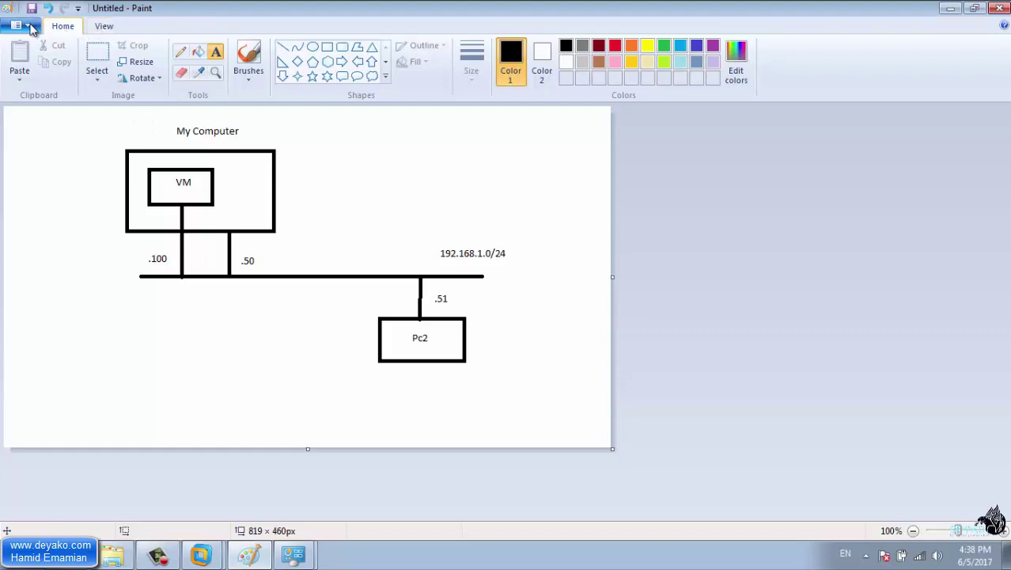
{"action": "left_click", "coordinate": [31, 28]}
{"action": "left_click", "coordinate": [32, 51]}
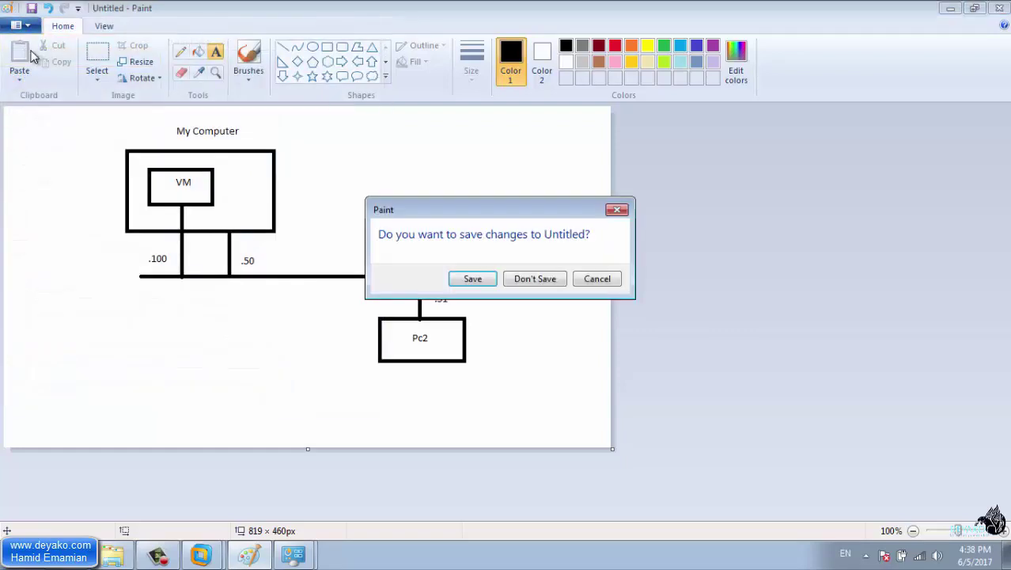
{"action": "left_click", "coordinate": [524, 278]}
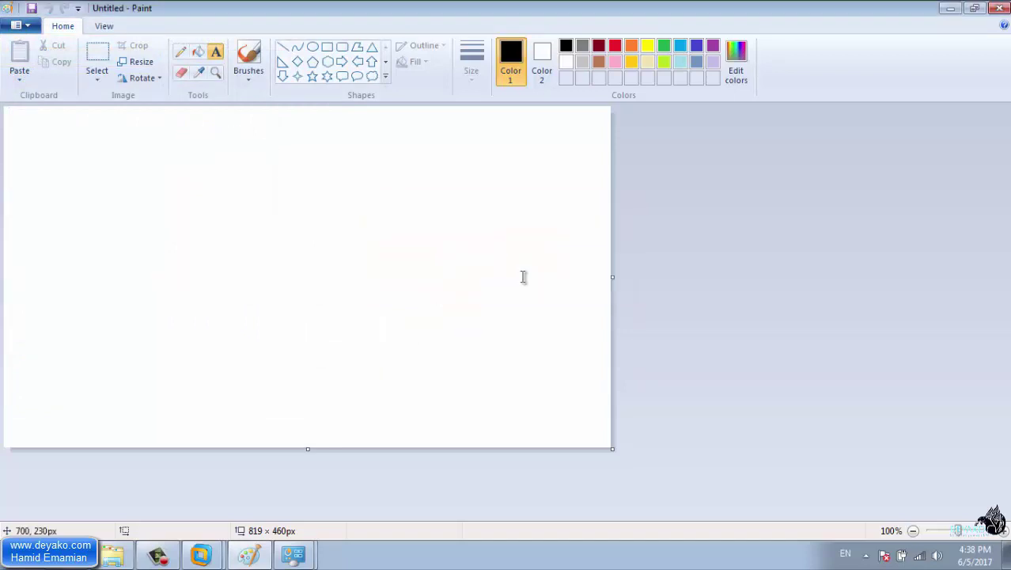
Draw a rectangle about 359 × 183 px in the upper part of the canvas and add the label "My Computer" above it
{"action": "left_click", "coordinate": [330, 50]}
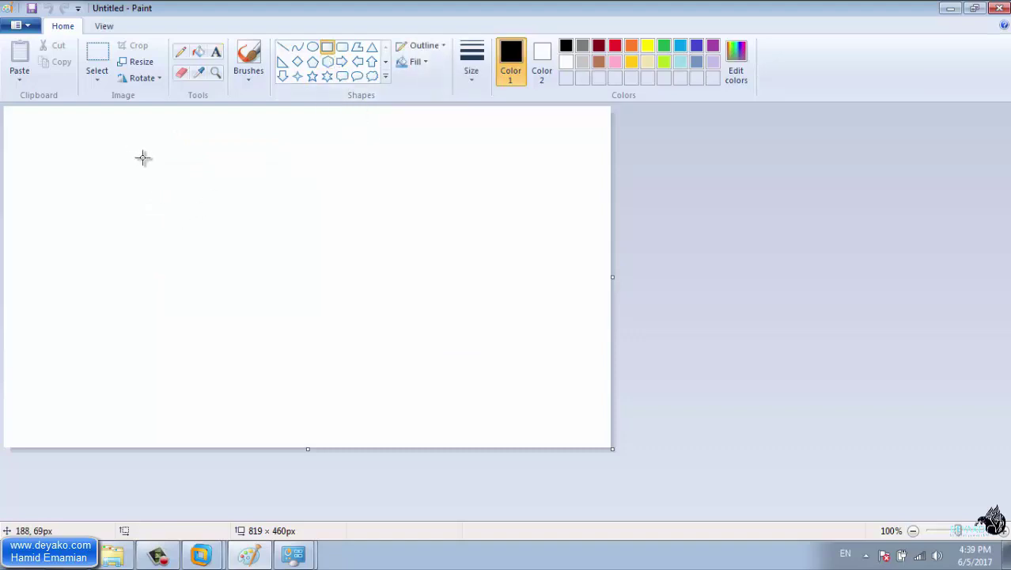
{"action": "left_click_drag", "start_coordinate": [142, 156], "coordinate": [410, 294]}
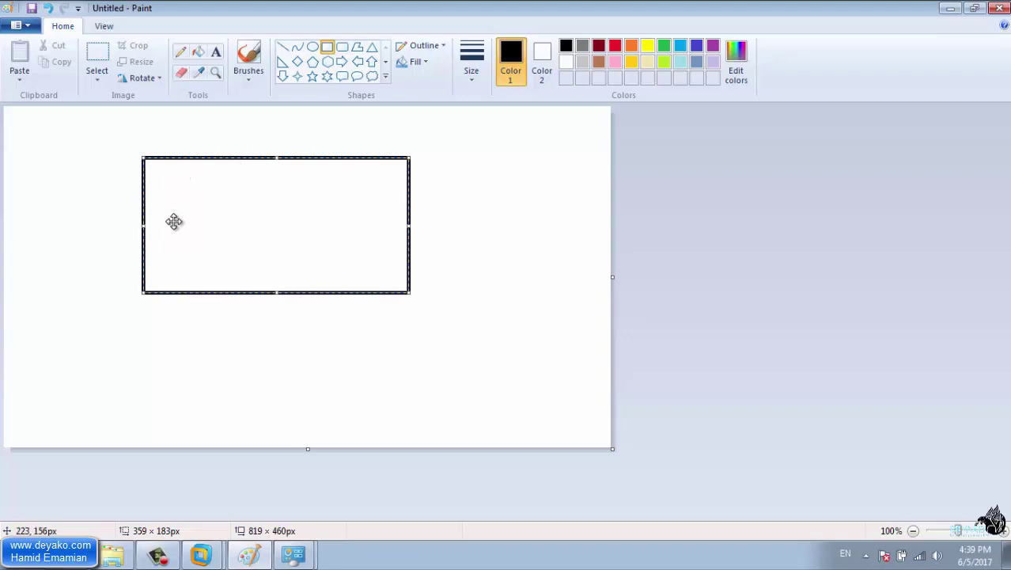
{"action": "left_click", "coordinate": [111, 219]}
{"action": "left_click", "coordinate": [215, 52]}
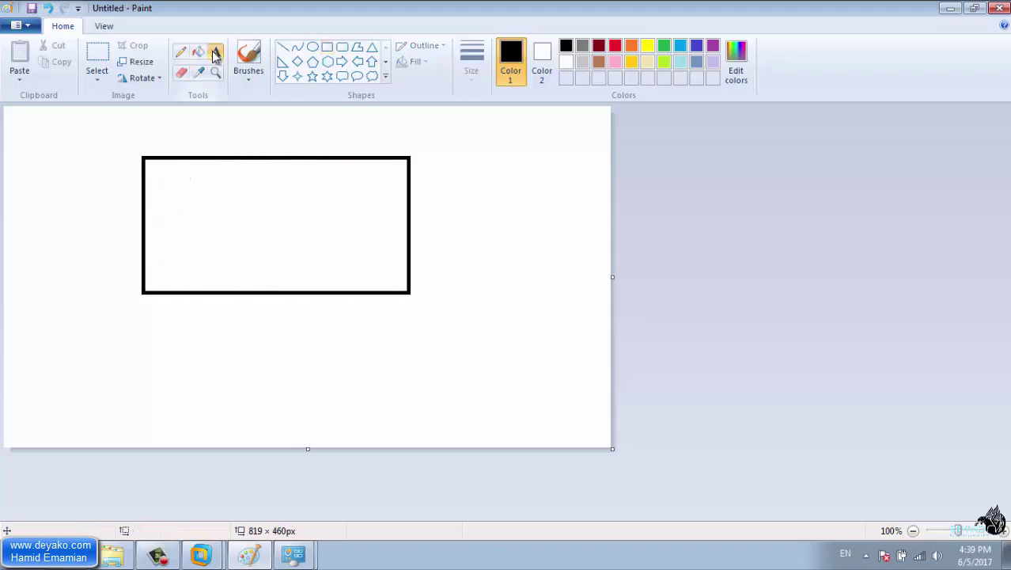
{"action": "left_click", "coordinate": [235, 128]}
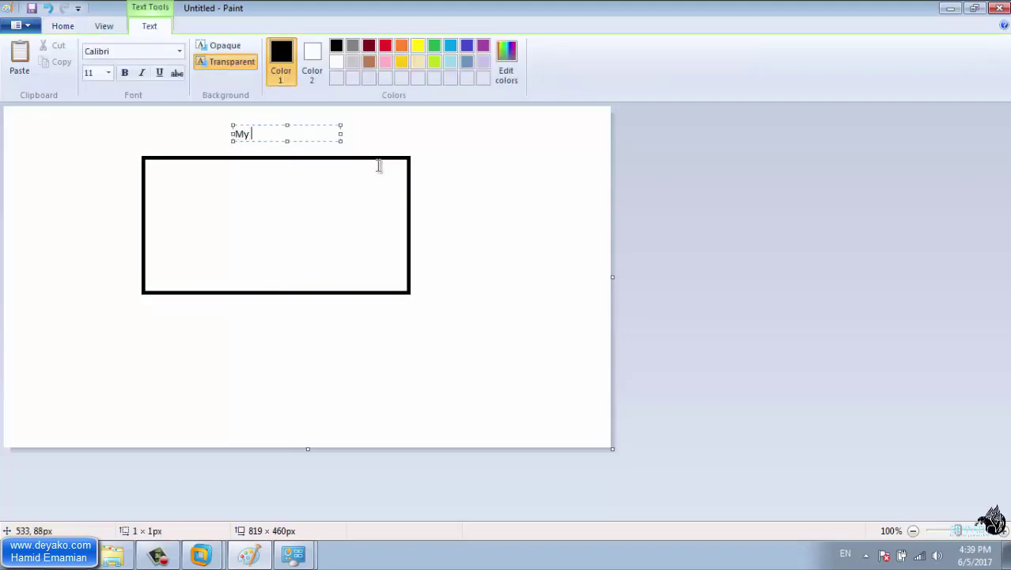
{"action": "type", "text": "My Computer"}
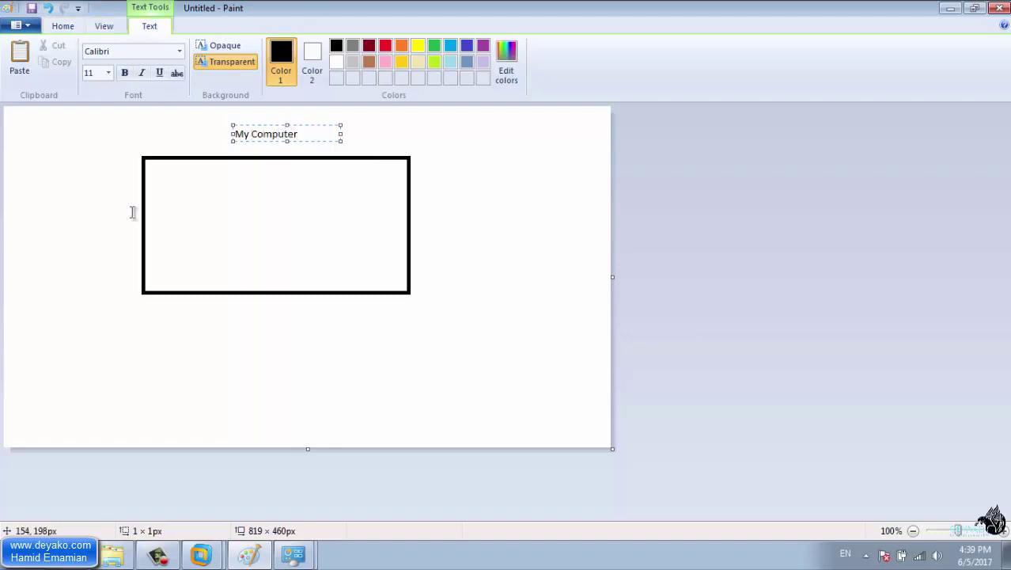
{"action": "left_click", "coordinate": [118, 252]}
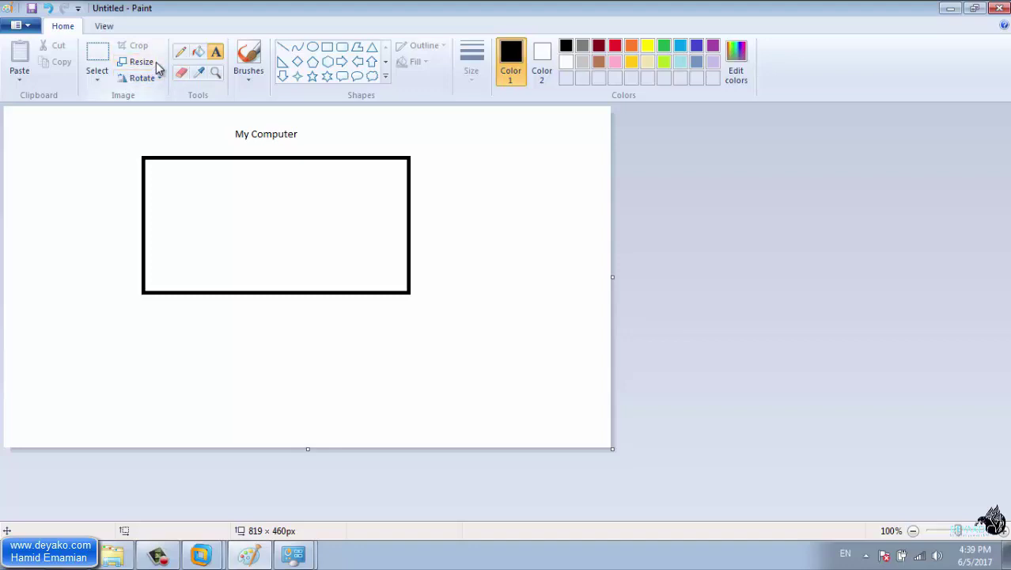
Draw a box about 80 × 63 px inside the left part of the My Computer rectangle and label it "VM1"
{"action": "left_click", "coordinate": [330, 47]}
{"action": "left_click_drag", "start_coordinate": [165, 191], "coordinate": [227, 239]}
{"action": "left_click", "coordinate": [217, 52]}
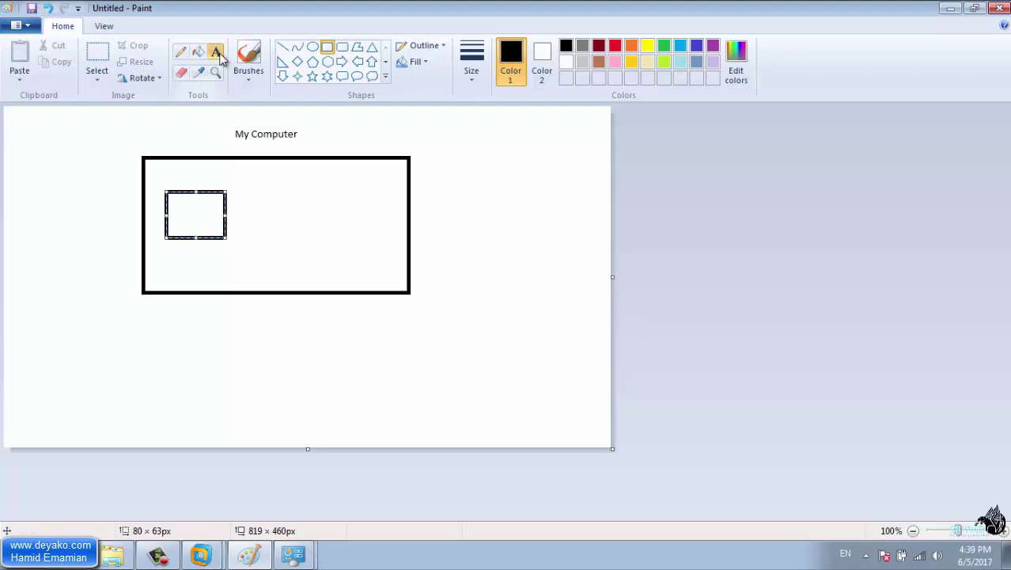
{"action": "left_click", "coordinate": [184, 208]}
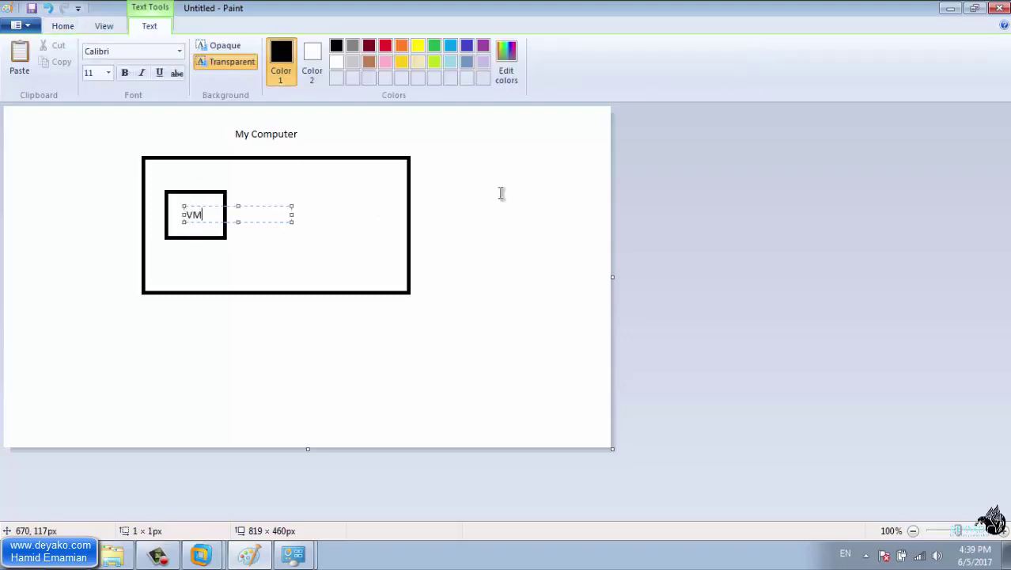
{"action": "left_click", "coordinate": [330, 346]}
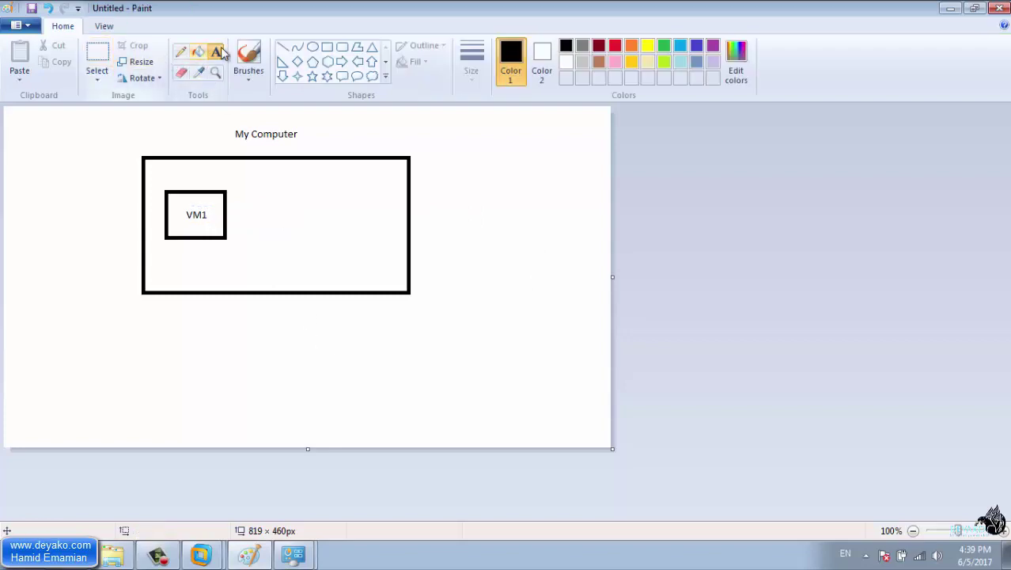
Draw a second box about 79 × 62 px just right of the VM1 box and label it "VM2"
{"action": "left_click", "coordinate": [327, 48]}
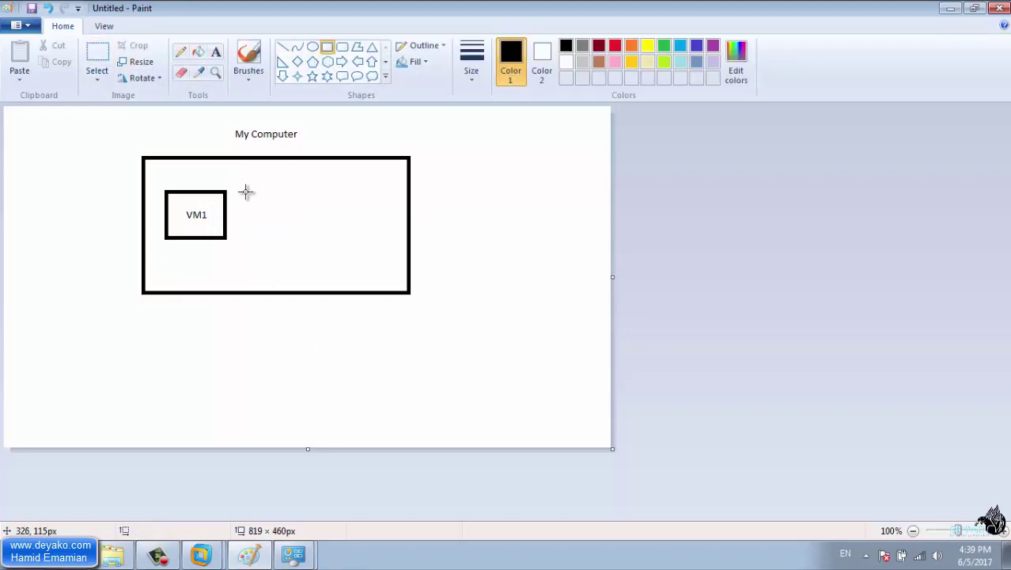
{"action": "left_click_drag", "start_coordinate": [246, 192], "coordinate": [305, 237]}
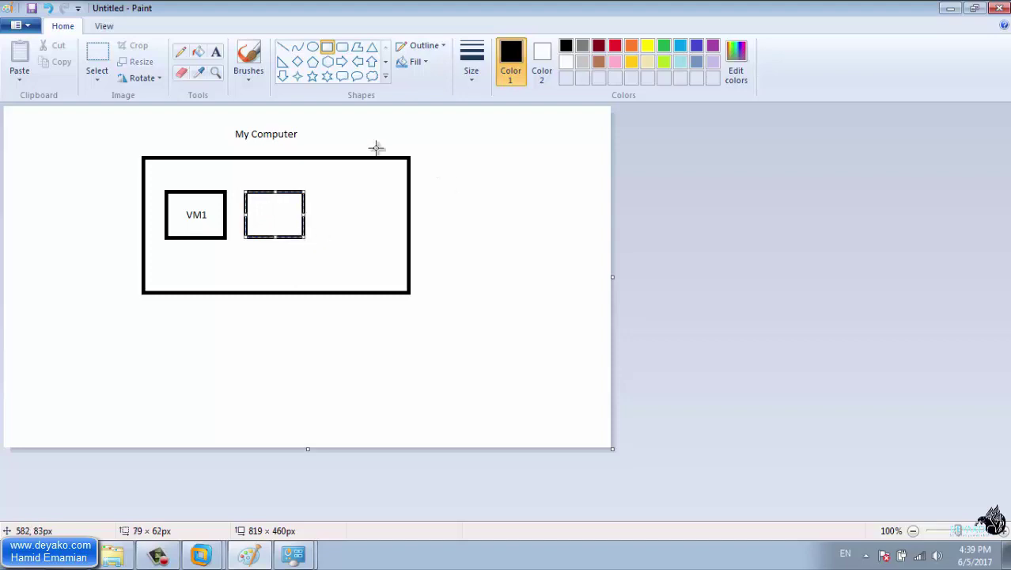
{"action": "left_click", "coordinate": [216, 54]}
{"action": "left_click", "coordinate": [267, 214]}
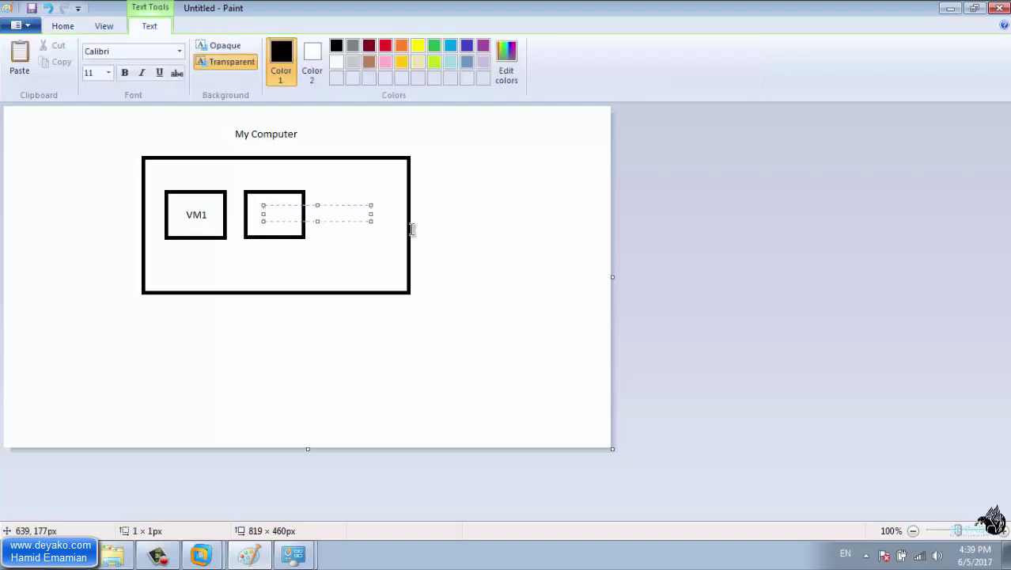
{"action": "left_click", "coordinate": [404, 369]}
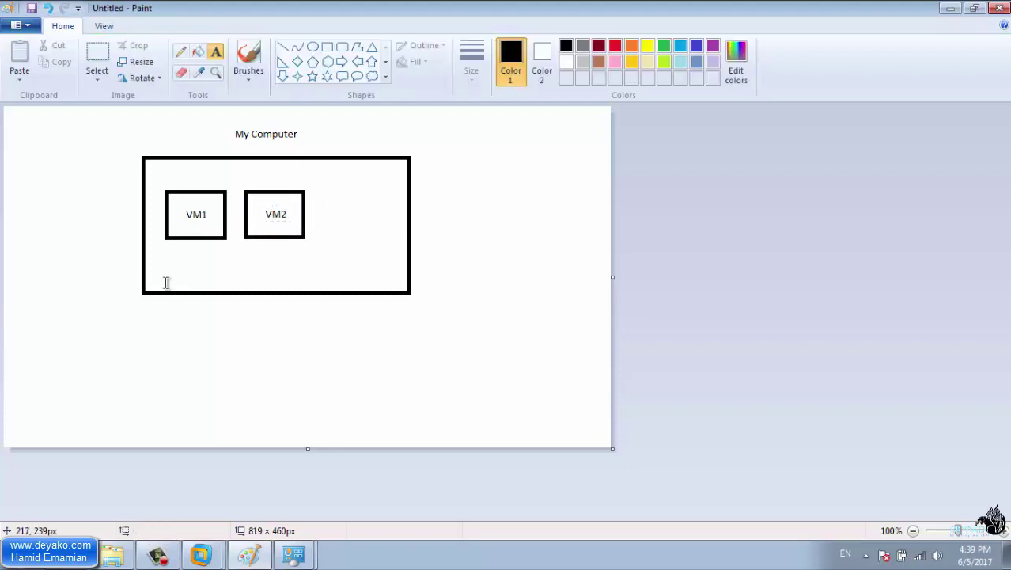
Draw a horizontal line about 179 px long below the VM boxes and connect VM1 and VM2 to it with vertical lines about 36 px long
{"action": "left_click", "coordinate": [282, 49]}
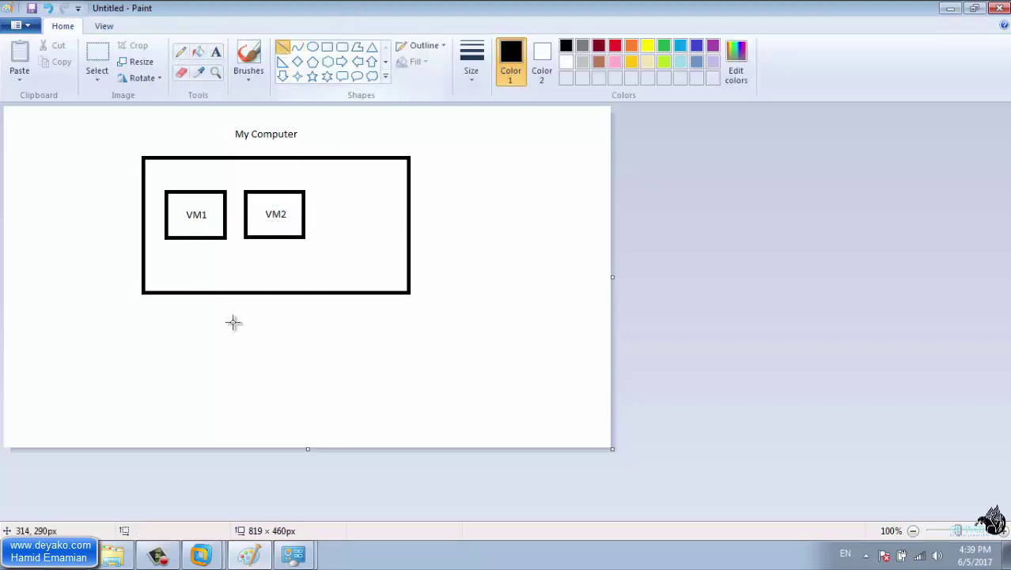
{"action": "left_click_drag", "start_coordinate": [180, 264], "coordinate": [315, 264]}
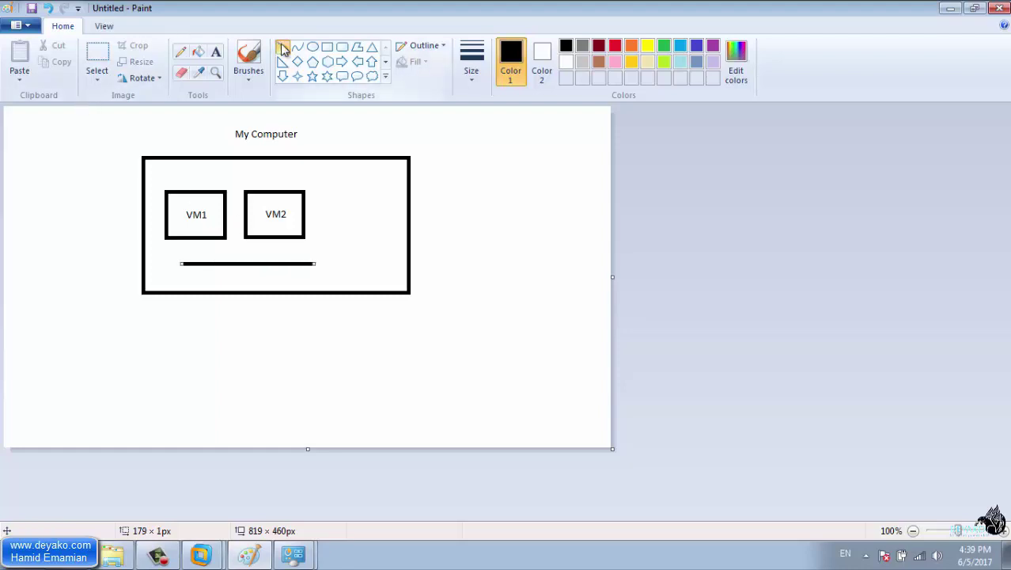
{"action": "left_click_drag", "start_coordinate": [202, 240], "coordinate": [202, 266]}
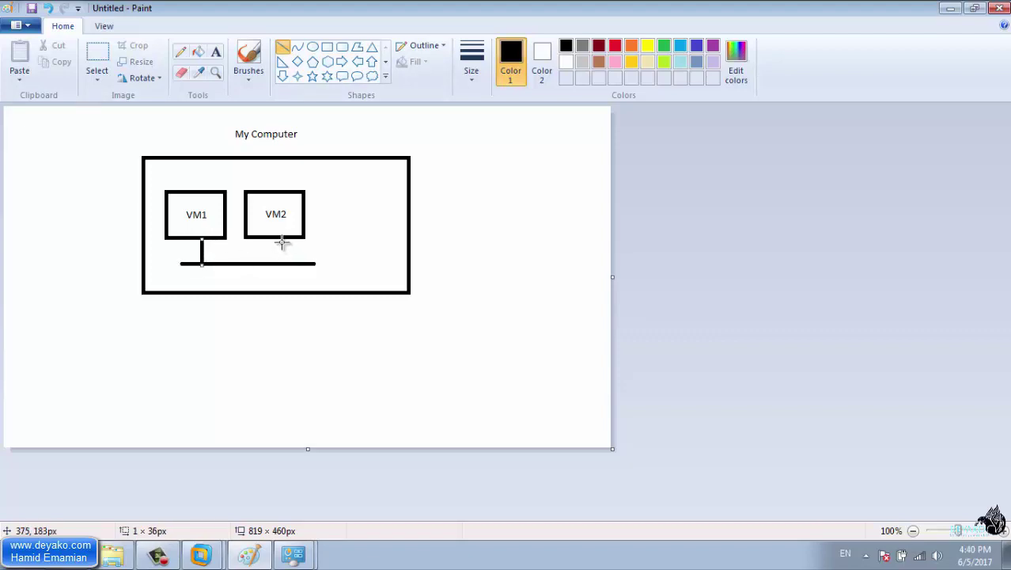
{"action": "left_click_drag", "start_coordinate": [279, 238], "coordinate": [280, 264]}
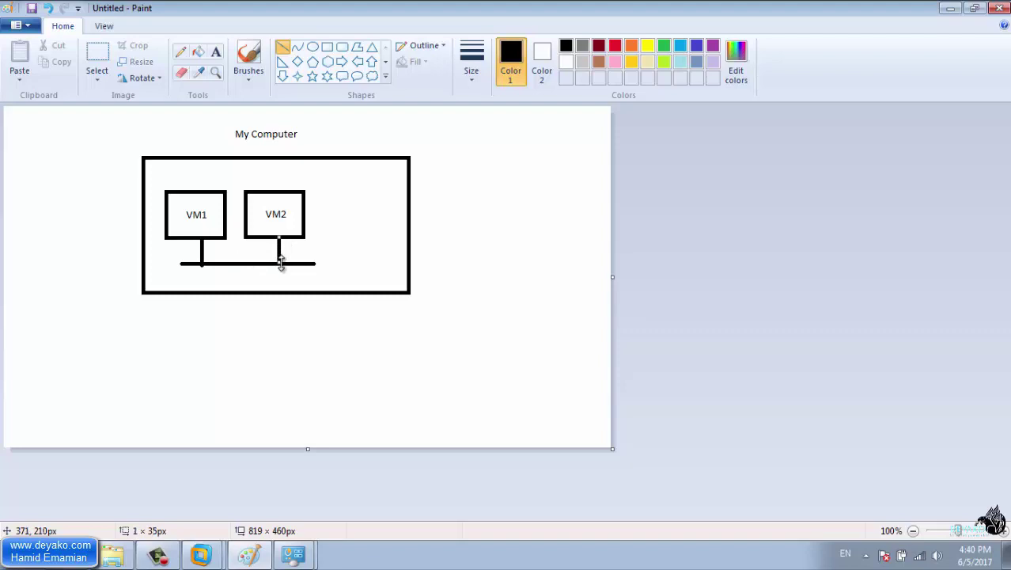
Draw a horizontal line about 462 px long beneath the My Computer rectangle and connect the rectangle to it with a vertical line about 85 px long
{"action": "left_click", "coordinate": [228, 354]}
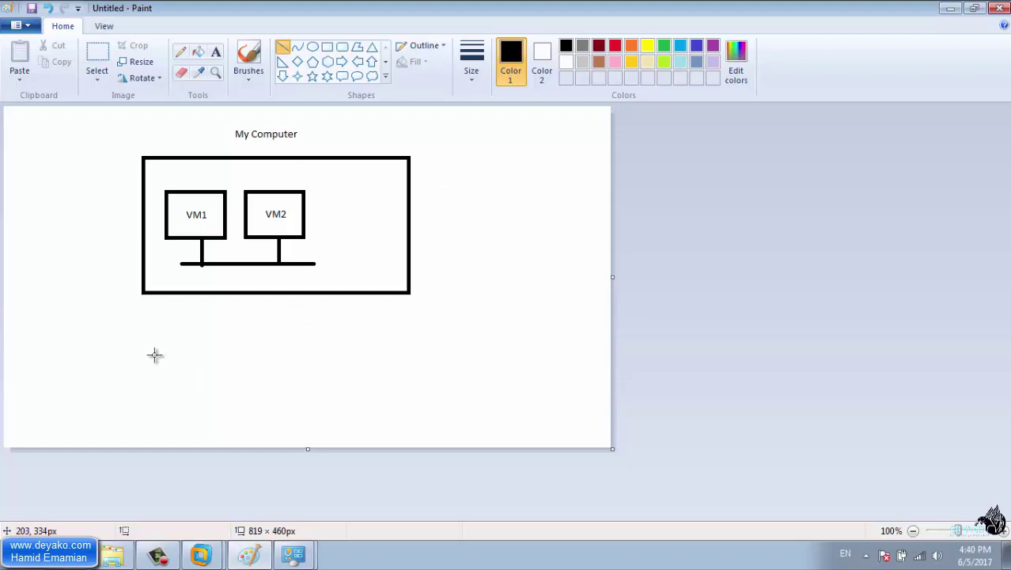
{"action": "left_click_drag", "start_coordinate": [153, 358], "coordinate": [496, 359]}
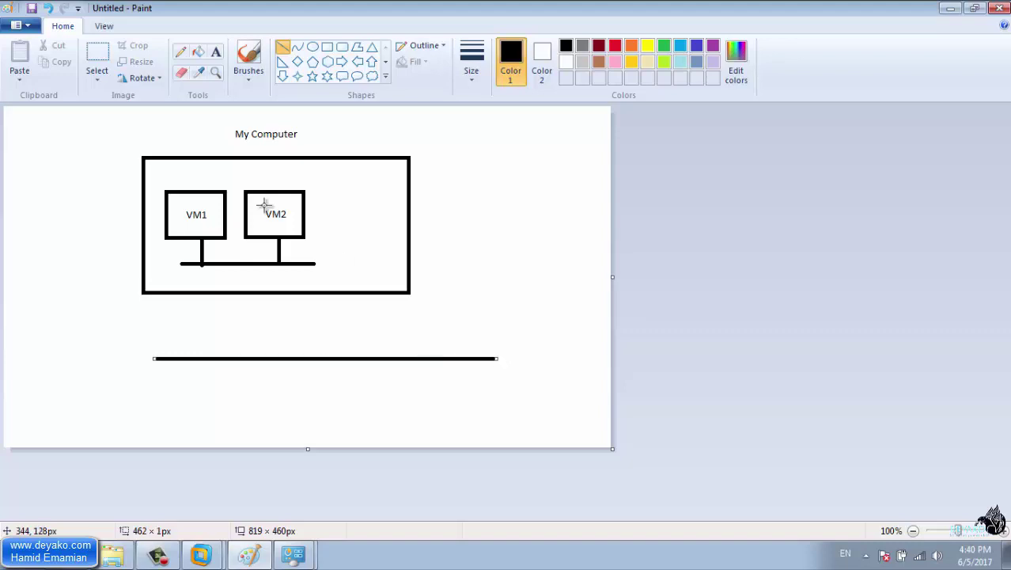
{"action": "left_click", "coordinate": [278, 51]}
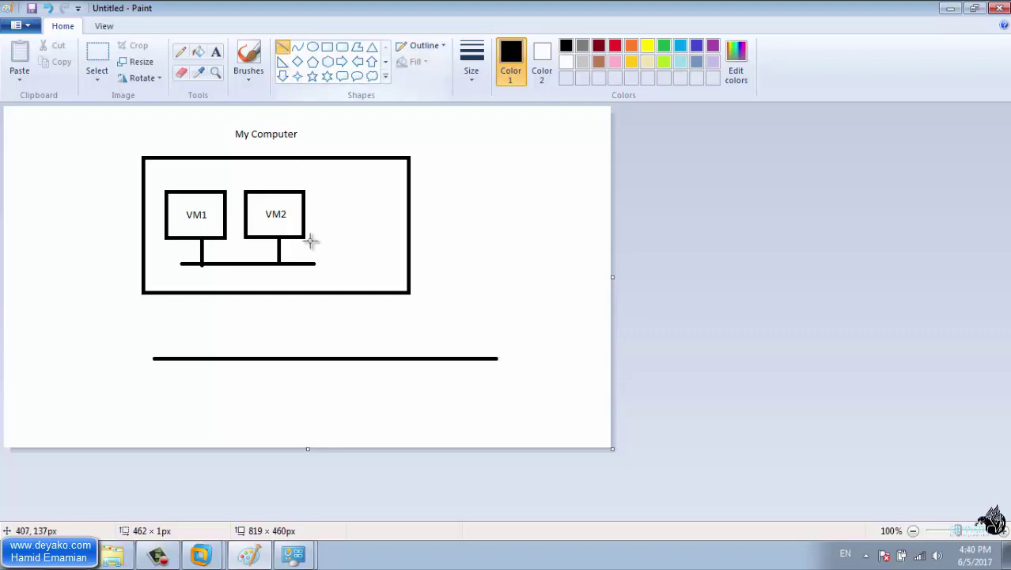
{"action": "left_click_drag", "start_coordinate": [319, 294], "coordinate": [321, 358]}
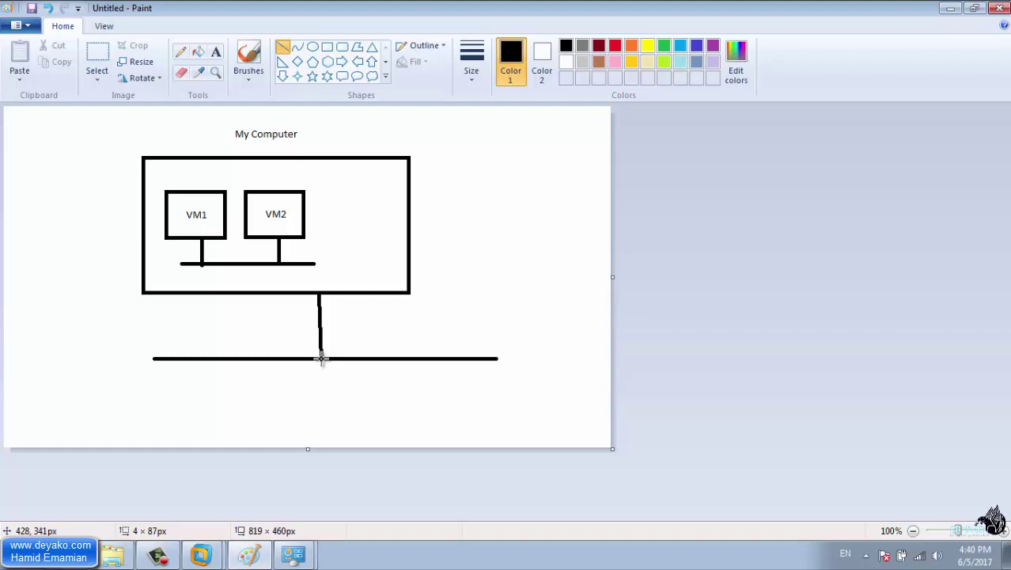
{"action": "left_click_drag", "start_coordinate": [321, 360], "coordinate": [319, 357]}
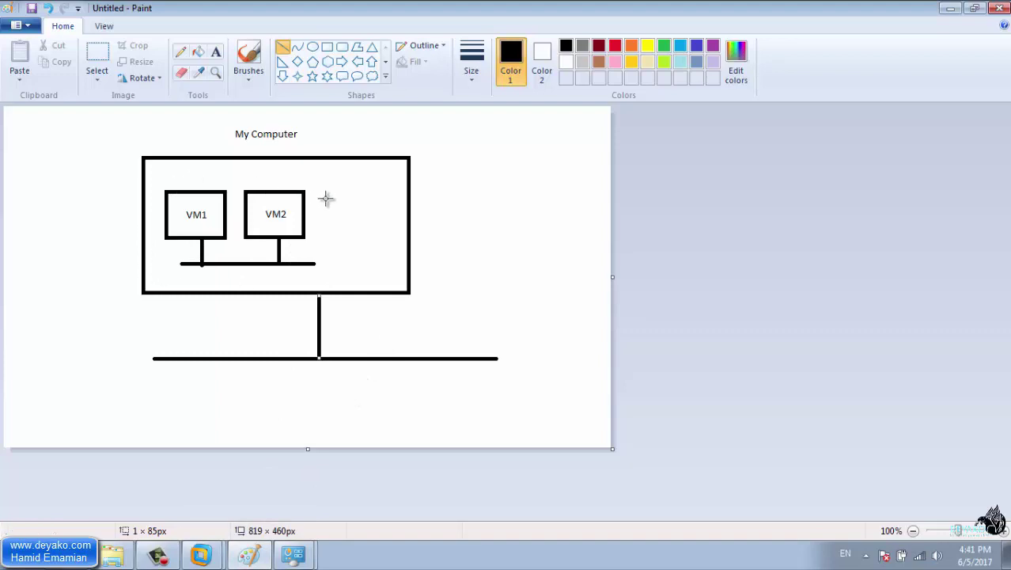
Switch back to VMware Workstation, choose network address translation (NAT) as the network type and continue
{"action": "mouse_move", "coordinate": [208, 552]}
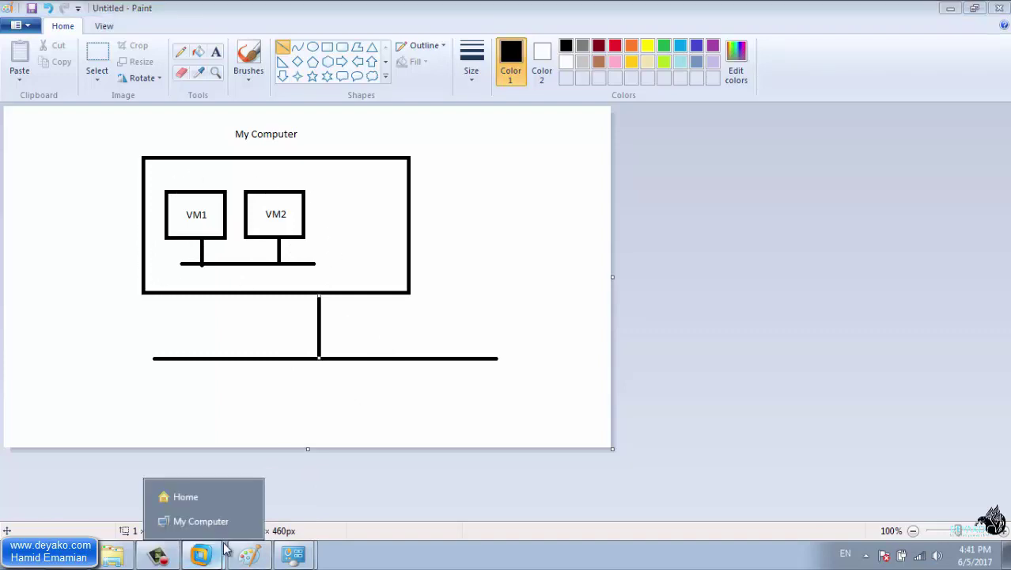
{"action": "left_click", "coordinate": [211, 526]}
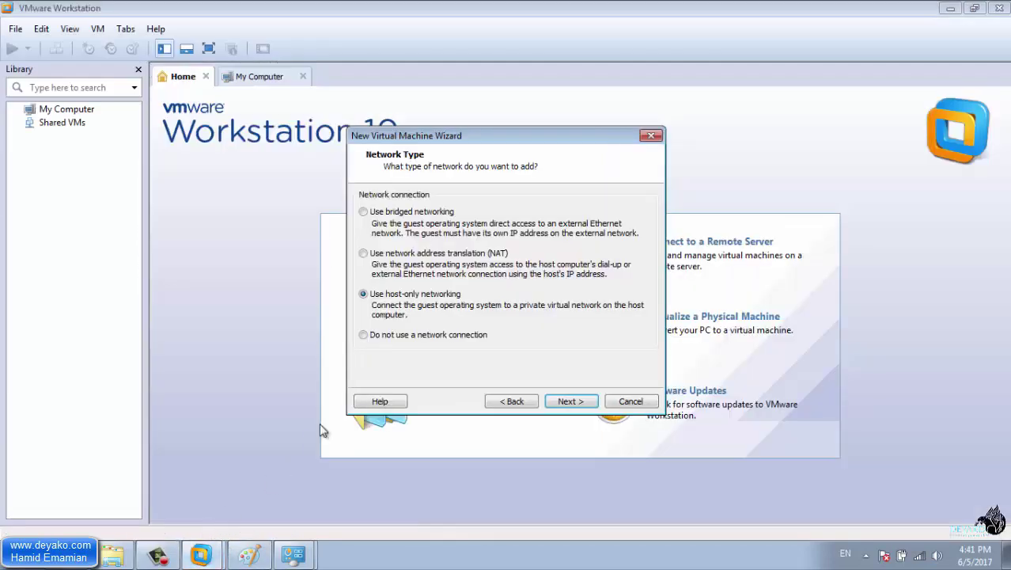
{"action": "left_click", "coordinate": [414, 336]}
{"action": "left_click", "coordinate": [410, 260]}
{"action": "left_click", "coordinate": [569, 400]}
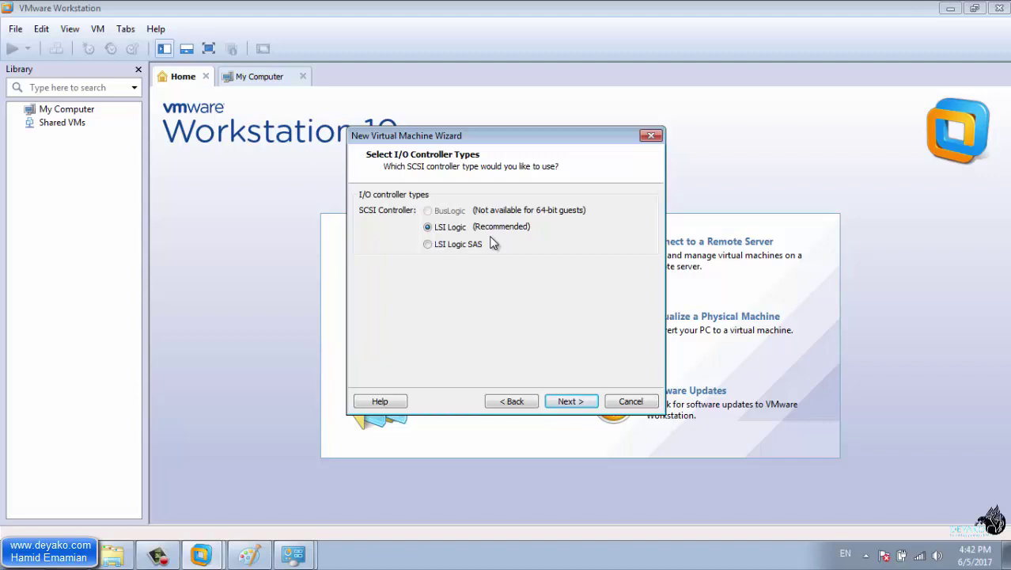
Accept the LSI Logic controller, the SCSI disk type and the creation of a new virtual disk
{"action": "left_click", "coordinate": [581, 404]}
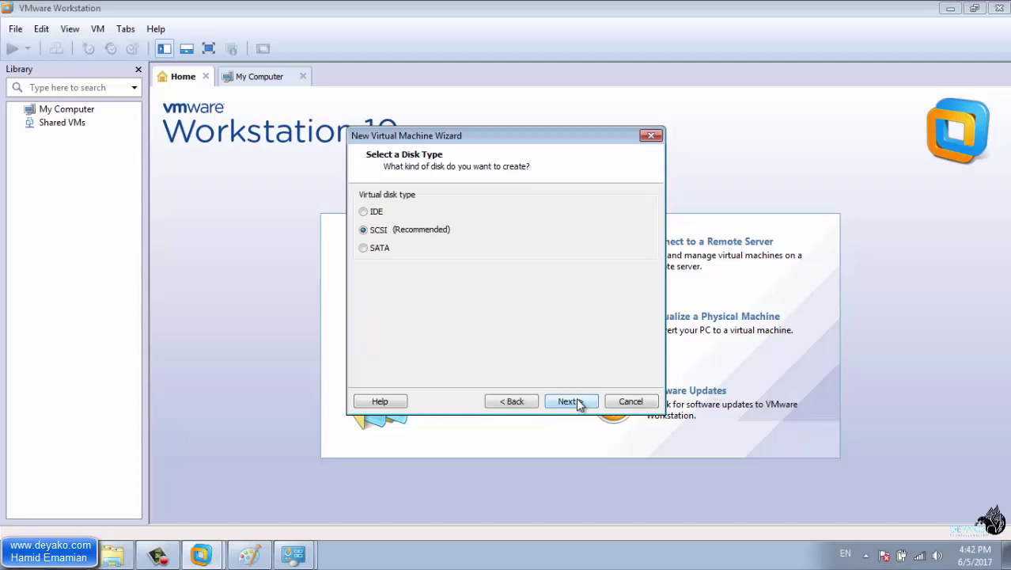
{"action": "left_click", "coordinate": [580, 405]}
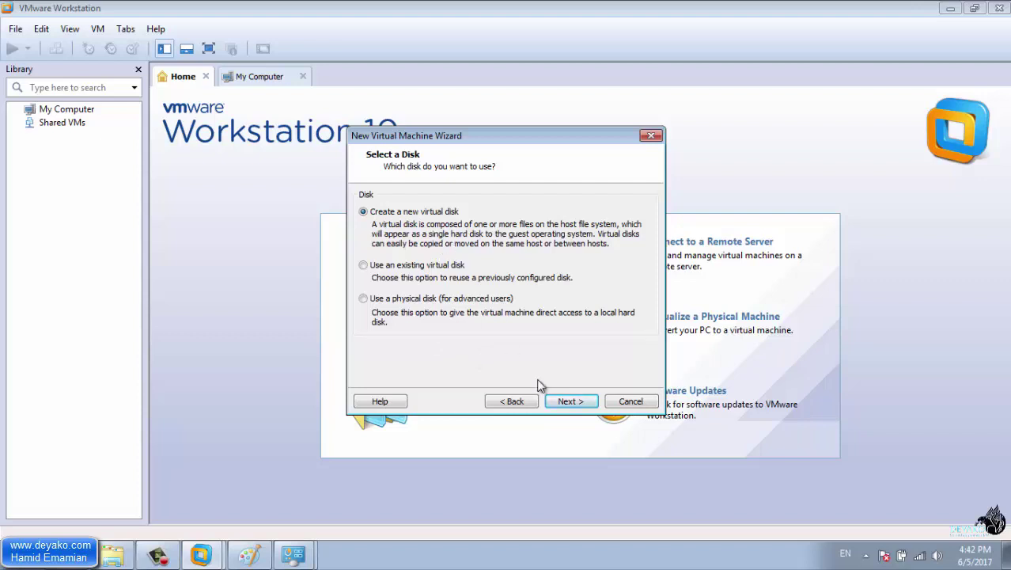
{"action": "left_click", "coordinate": [571, 403]}
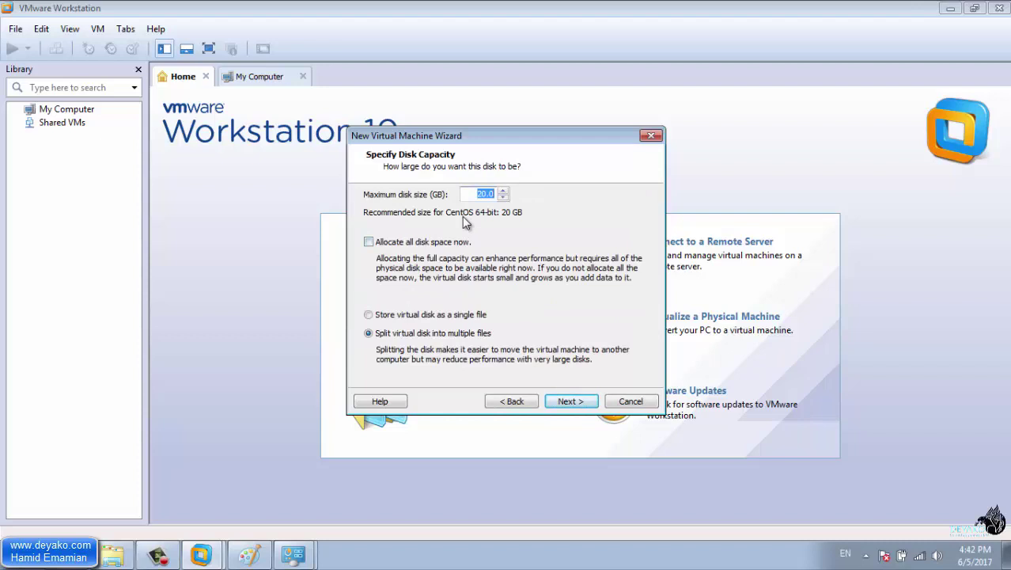
Keep the maximum disk size at 20 GB and store the virtual disk as a single file
{"action": "left_click", "coordinate": [466, 195]}
{"action": "left_click", "coordinate": [419, 319]}
{"action": "left_click", "coordinate": [568, 402]}
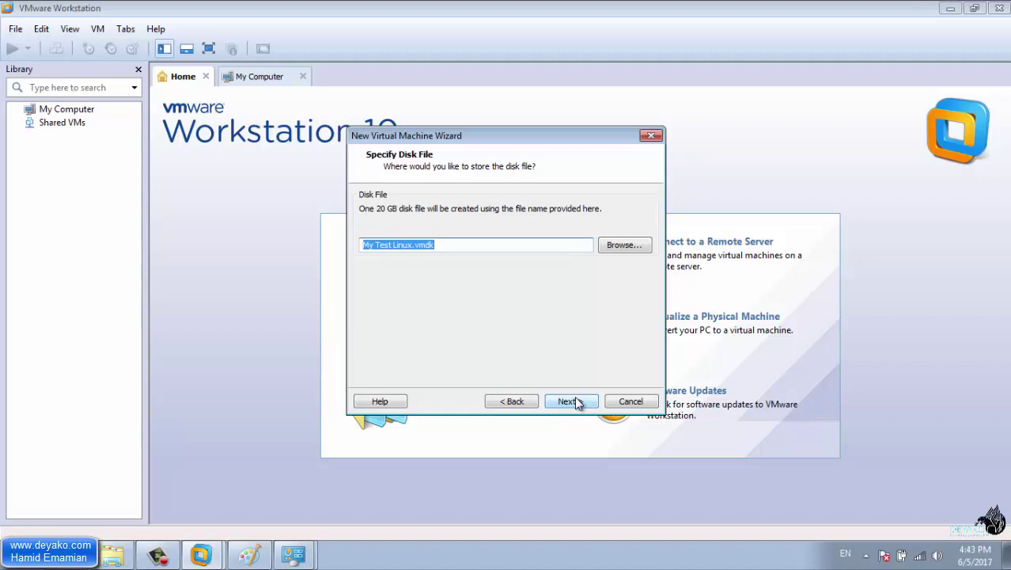
Accept My Test Linux.vmdk as the disk file name and finish creating the virtual machine
{"action": "left_click", "coordinate": [446, 246]}
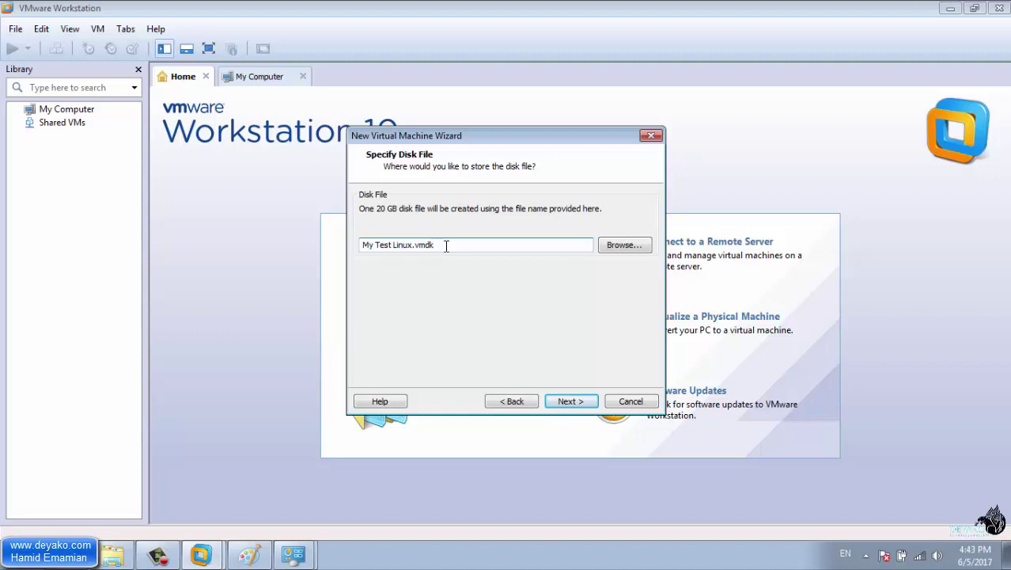
{"action": "left_click", "coordinate": [570, 402]}
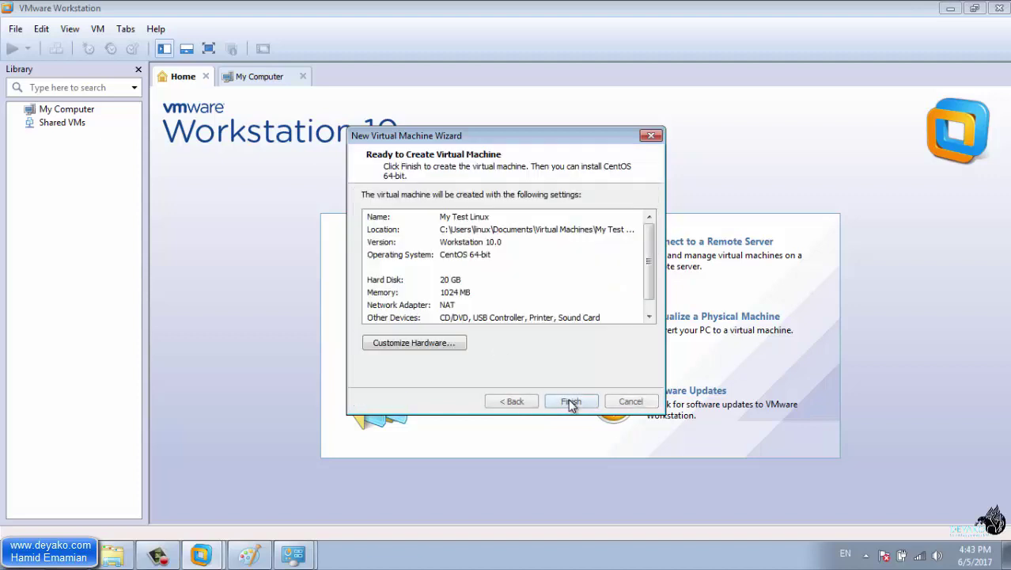
{"action": "left_click", "coordinate": [571, 402]}
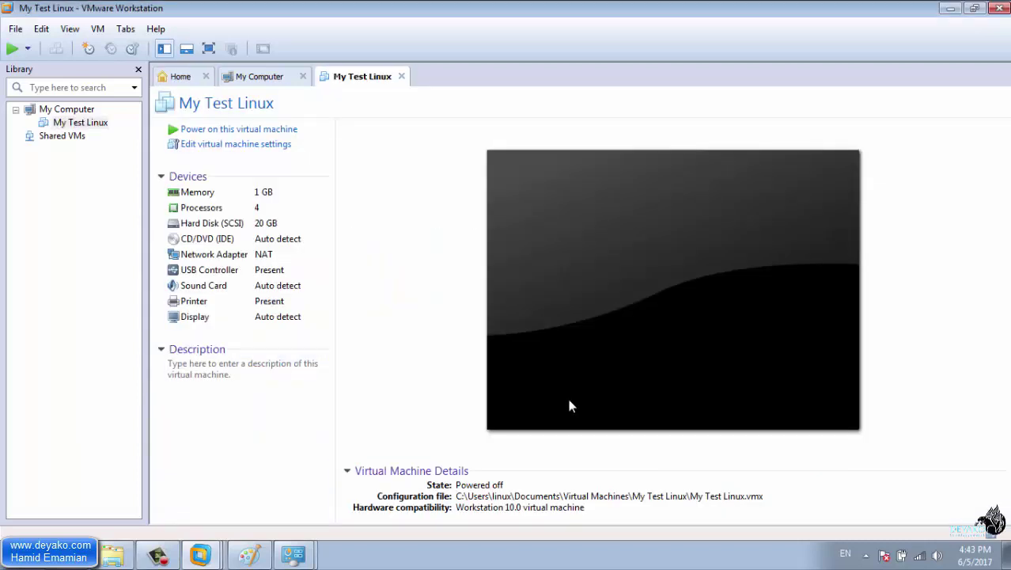
Open the settings of the My Test Linux virtual machine and set its CD/DVD drive to use an ISO image file
{"action": "left_click", "coordinate": [69, 124]}
{"action": "right_click", "coordinate": [69, 127]}
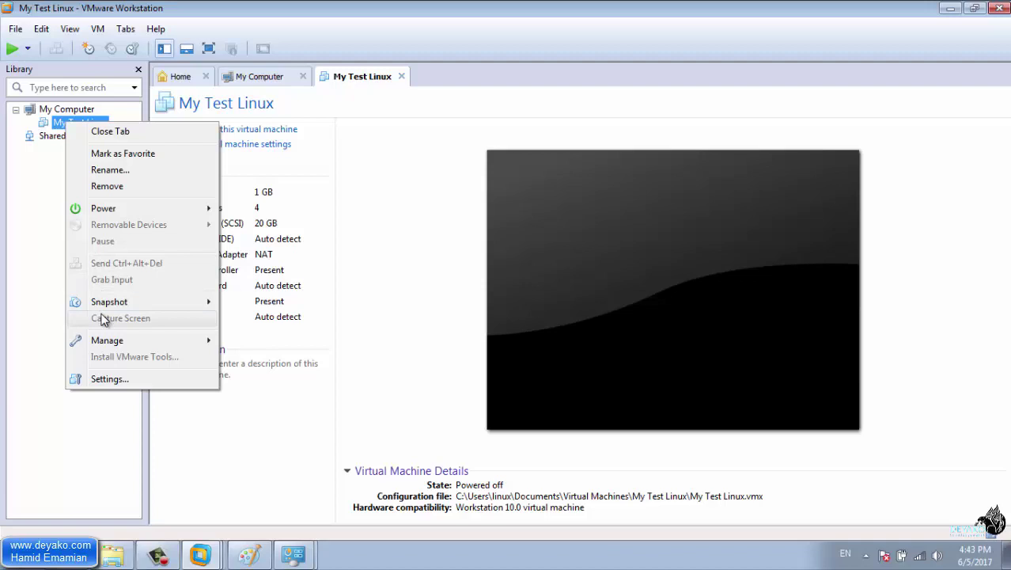
{"action": "left_click", "coordinate": [109, 379]}
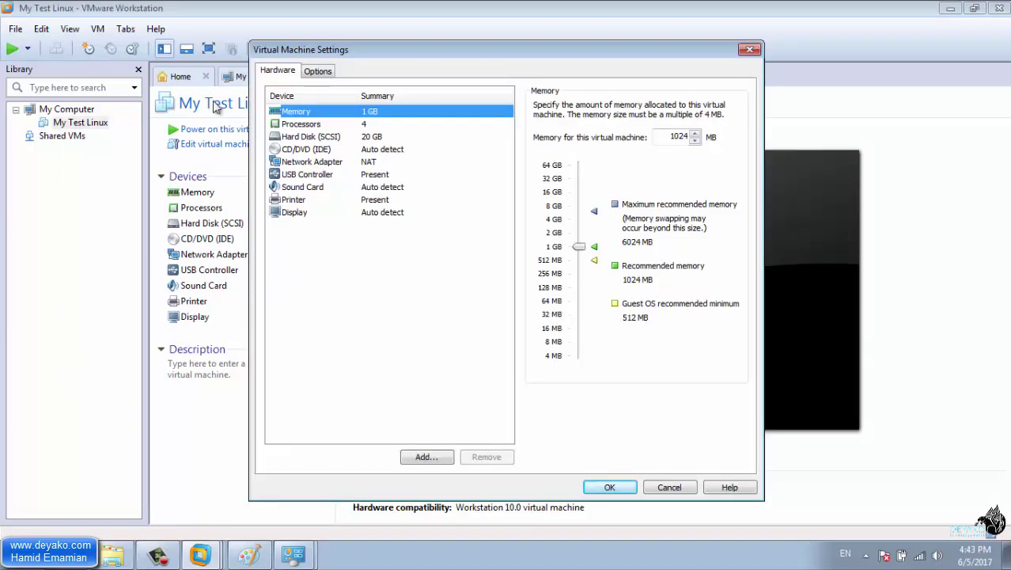
{"action": "left_click", "coordinate": [322, 151]}
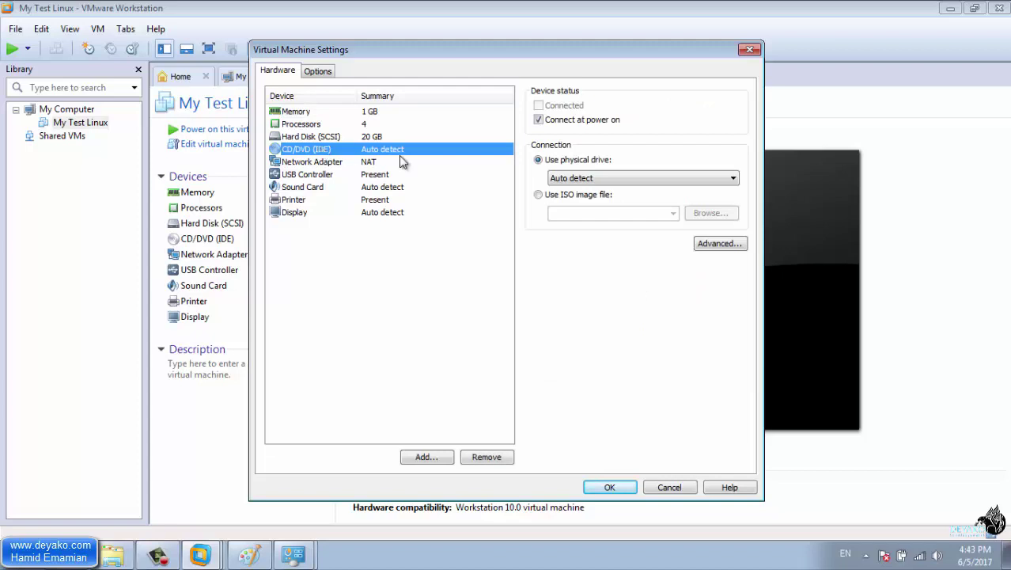
{"action": "left_click", "coordinate": [552, 197]}
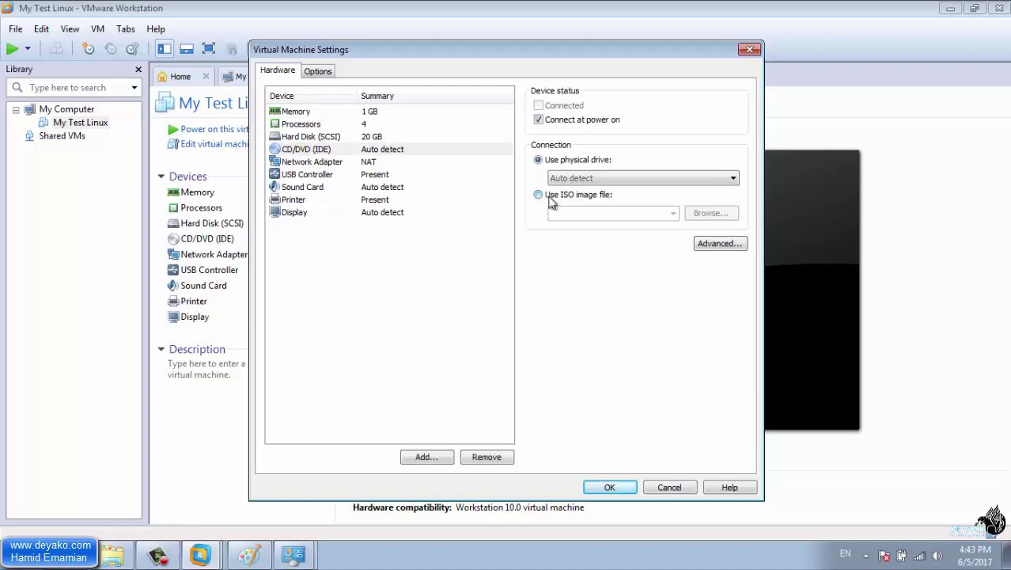
Load CentOS-7-x86_64-Minimal-1611.iso from the centos 7.3 folder on drive E: as the ISO image and apply the settings
{"action": "left_click", "coordinate": [712, 214]}
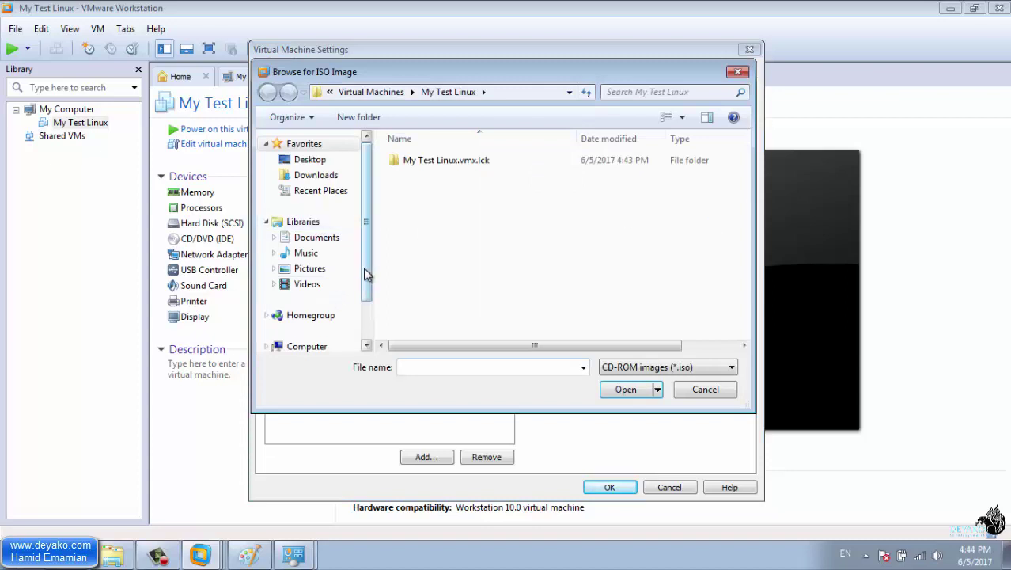
{"action": "scroll", "coordinate": [364, 277], "scroll_direction": "down", "scroll_amount": 2}
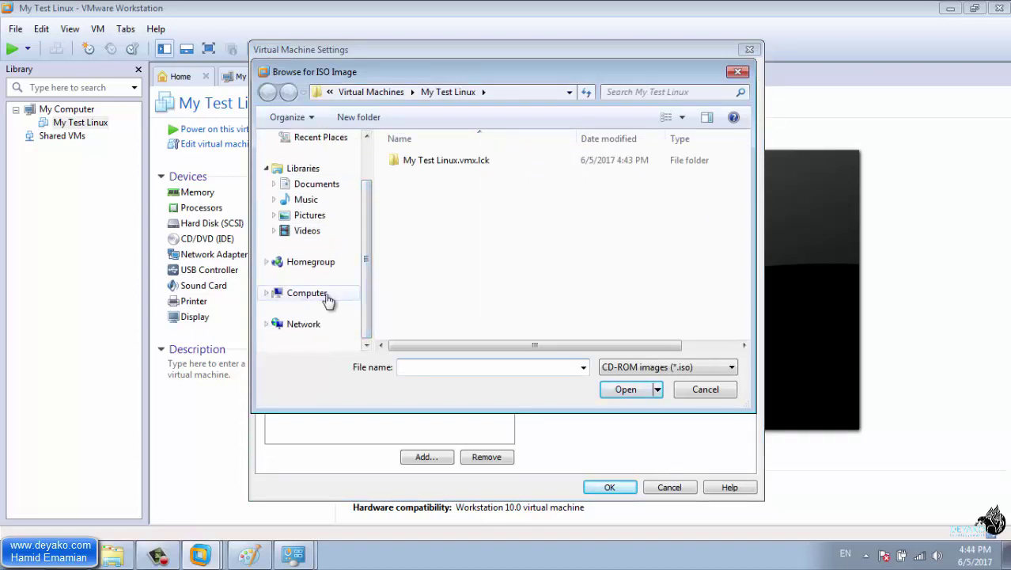
{"action": "left_click", "coordinate": [329, 296]}
{"action": "left_click", "coordinate": [543, 255]}
{"action": "double_click", "coordinate": [543, 255]}
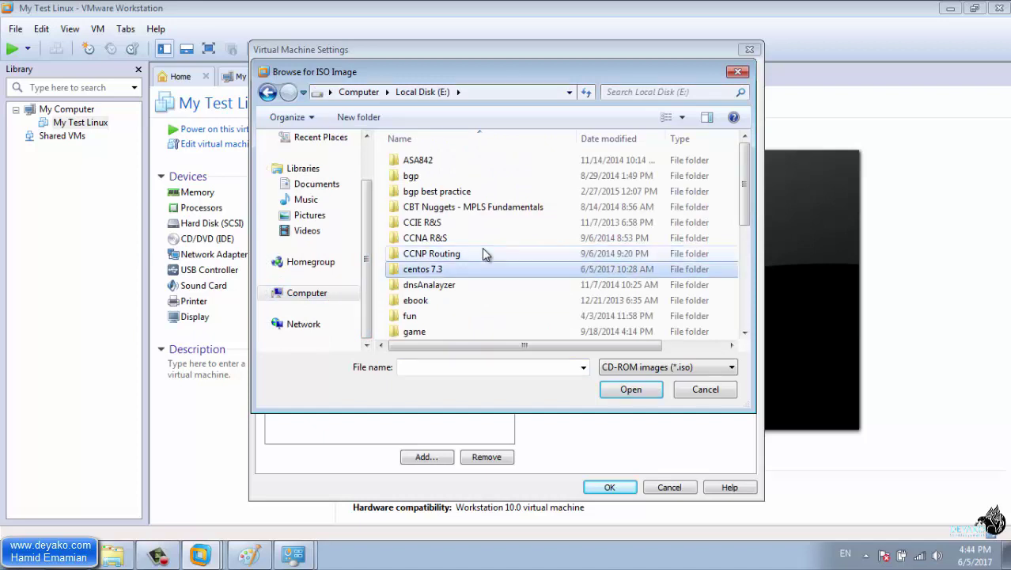
{"action": "key", "text": "c"}
{"action": "double_click", "coordinate": [431, 269]}
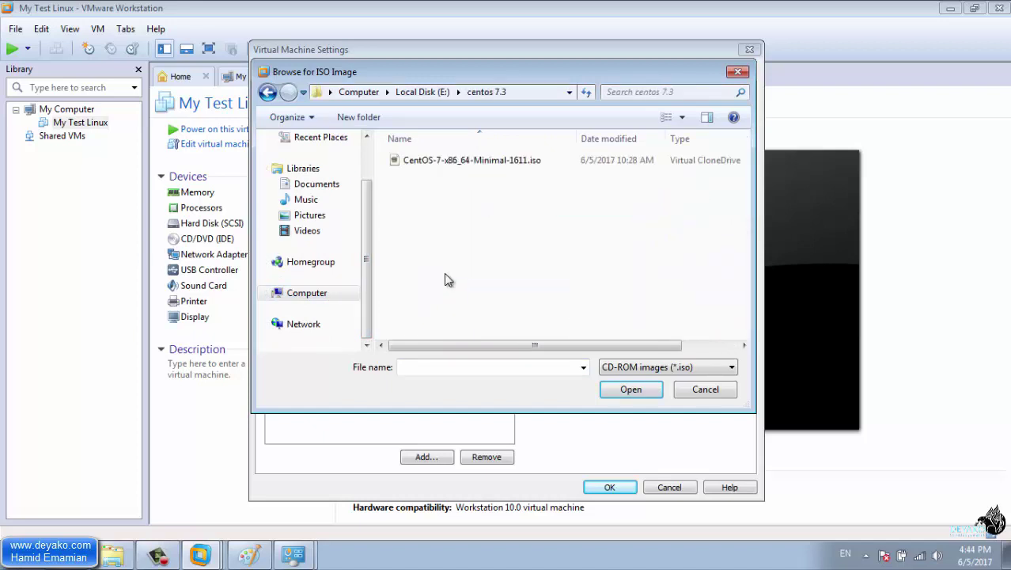
{"action": "double_click", "coordinate": [458, 163]}
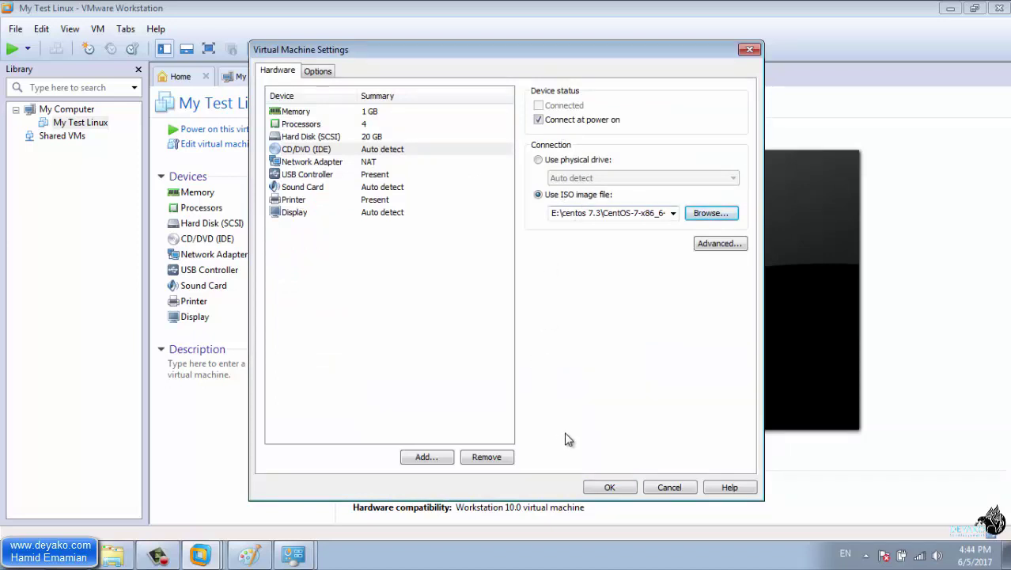
{"action": "left_click", "coordinate": [609, 488]}
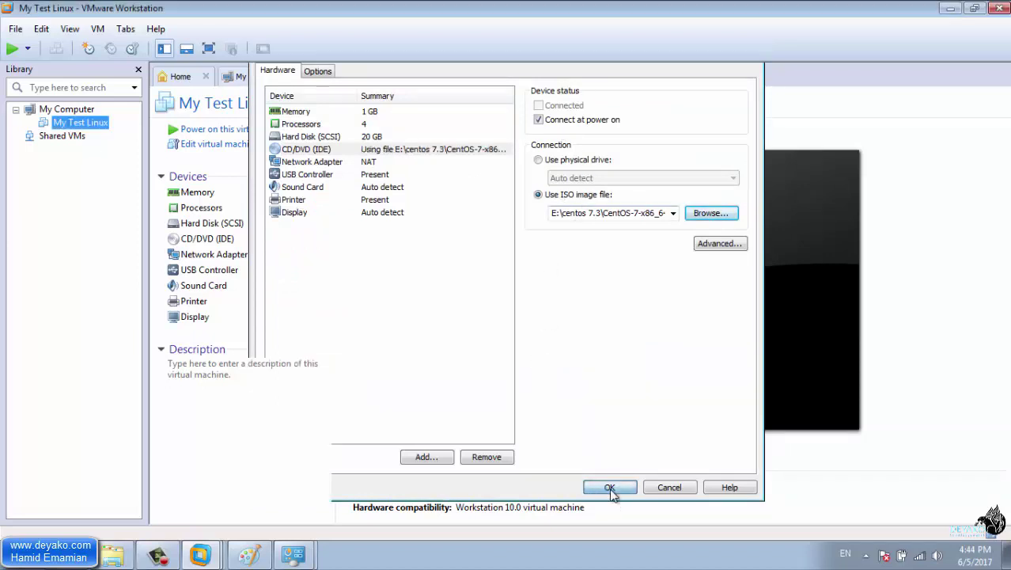
Power on My Test Linux, dismiss the removable devices hint and direct input to the virtual machine
{"action": "left_click", "coordinate": [210, 133]}
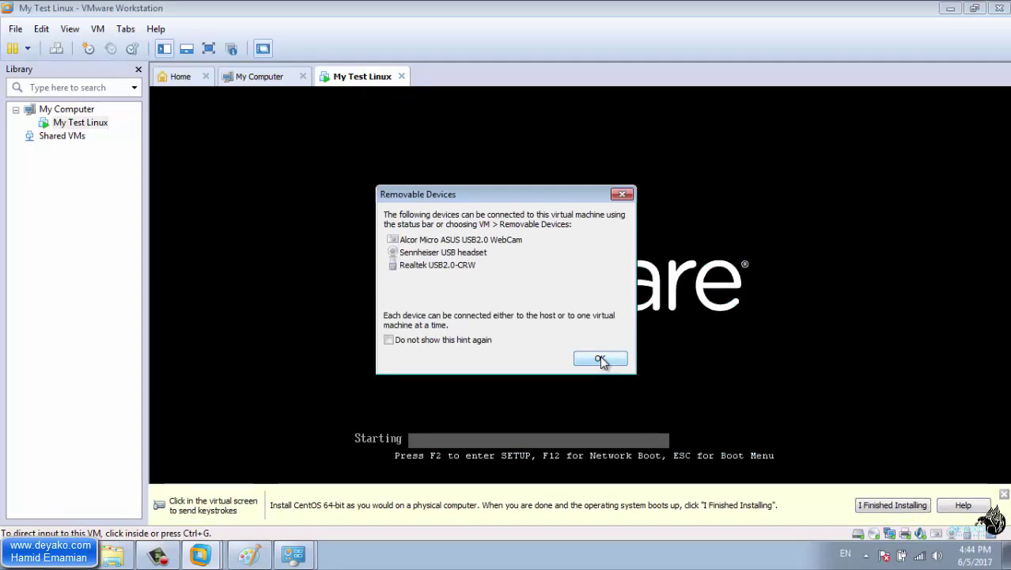
{"action": "left_click", "coordinate": [601, 360]}
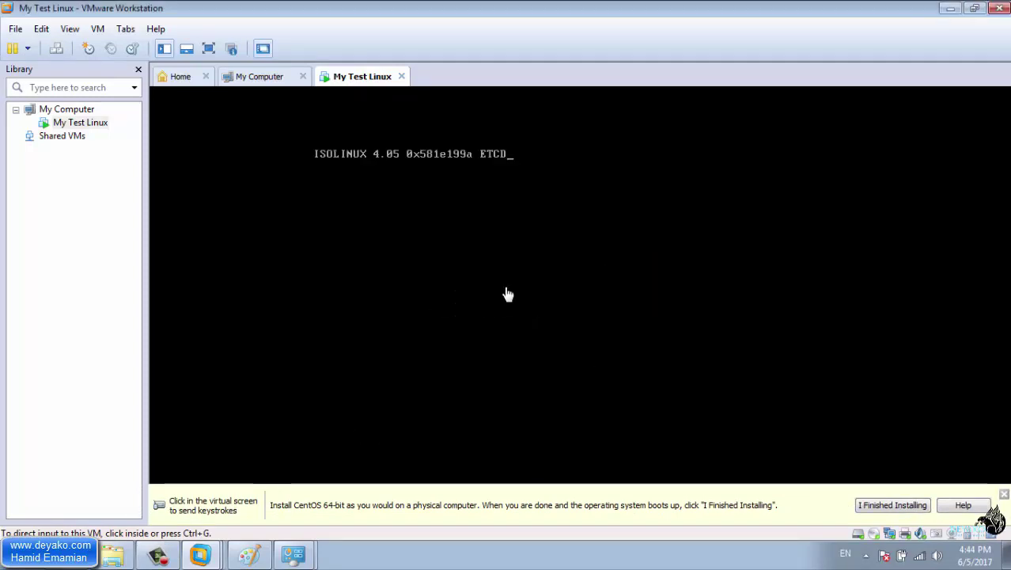
{"action": "left_click", "coordinate": [508, 291]}
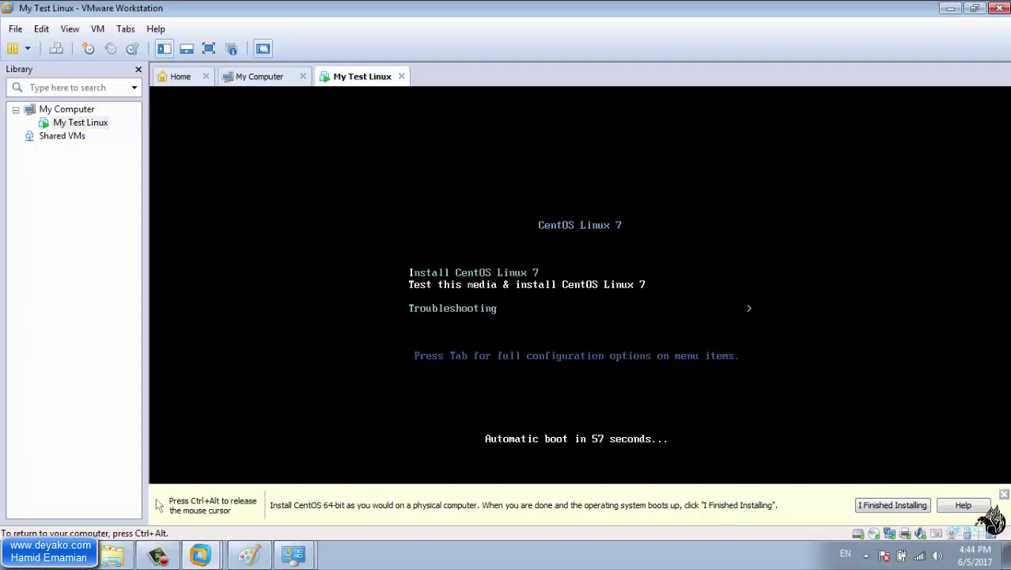
Try moving the selection in the CentOS boot menu, and release and recapture the virtual machine's input
{"action": "key", "text": "Up"}
{"action": "key", "text": "Down"}
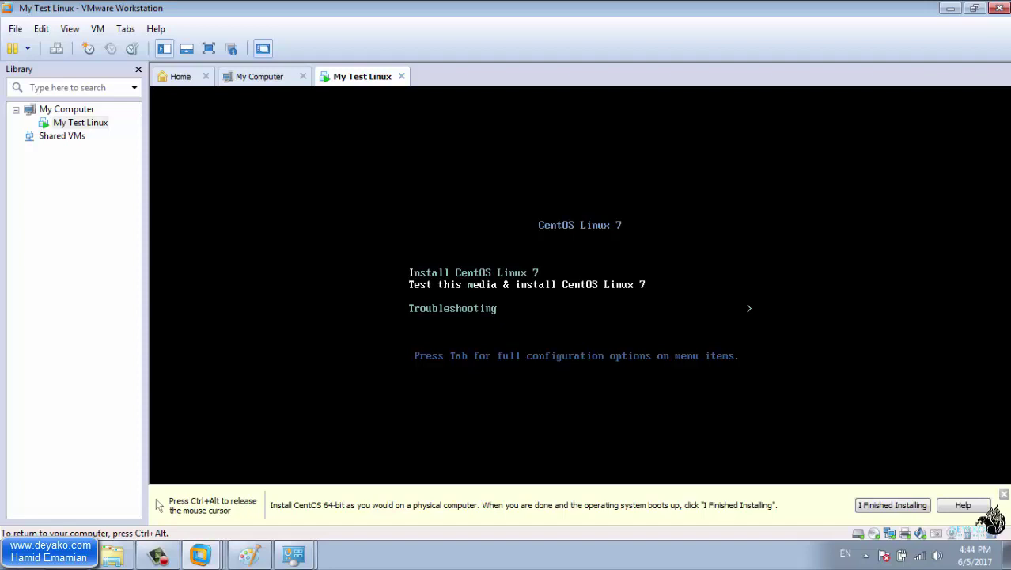
{"action": "key", "text": "ctrl+alt"}
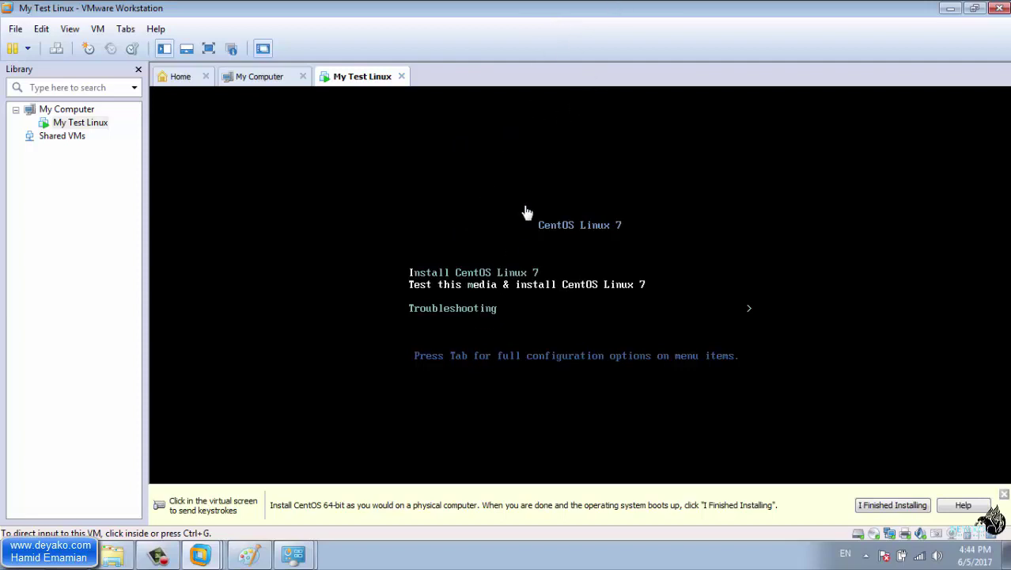
{"action": "left_click", "coordinate": [490, 232]}
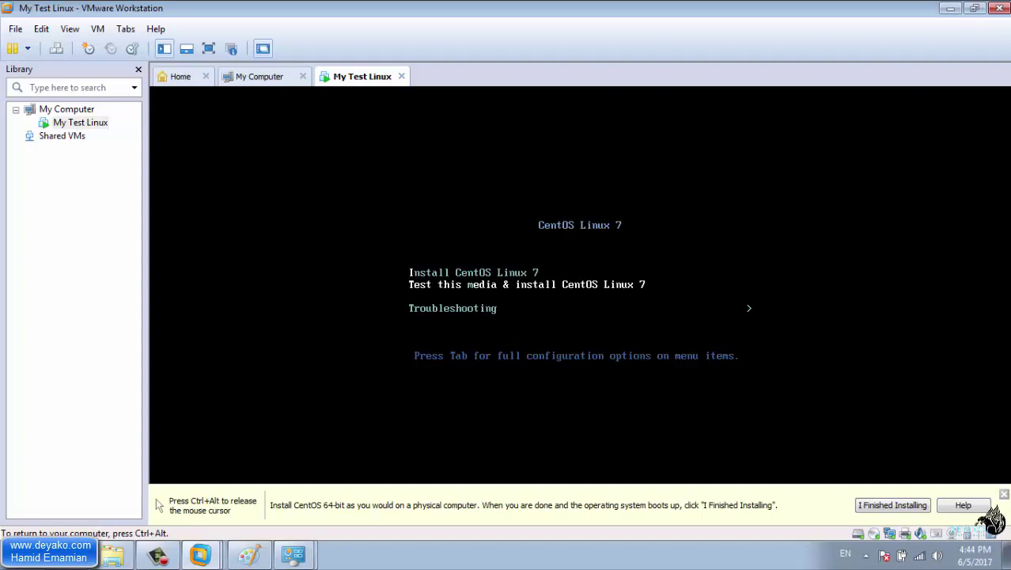
Start Install CentOS Linux 7 from the boot menu and show the virtual machine in full screen
{"action": "key", "text": "Up"}
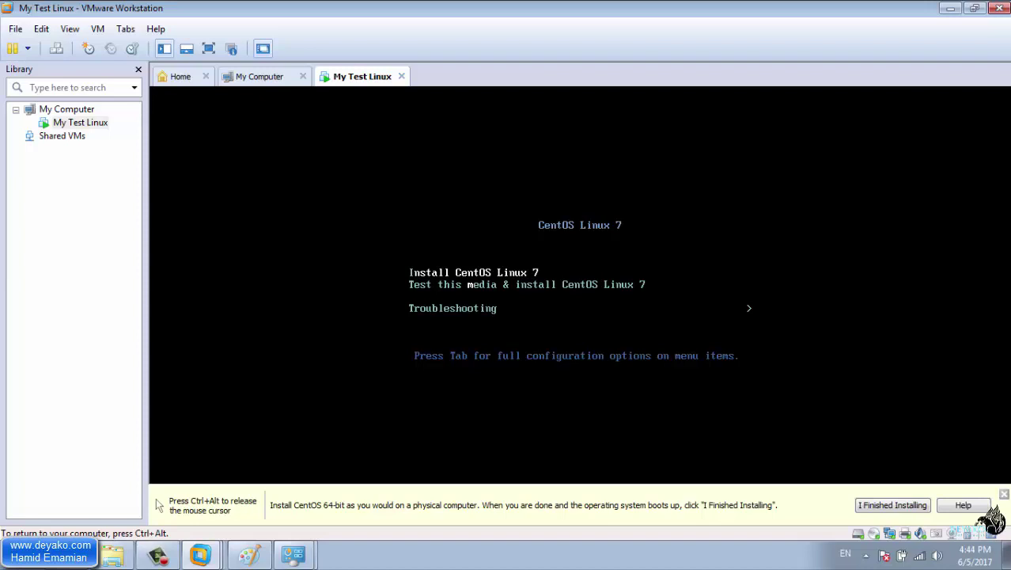
{"action": "key", "text": "Return"}
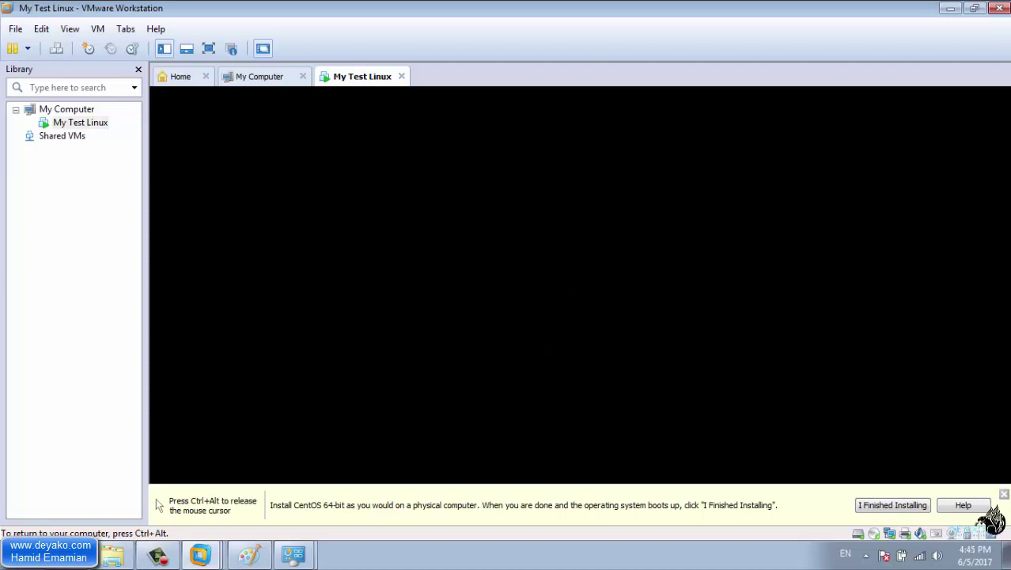
{"action": "key", "text": "ctrl+alt+Return"}
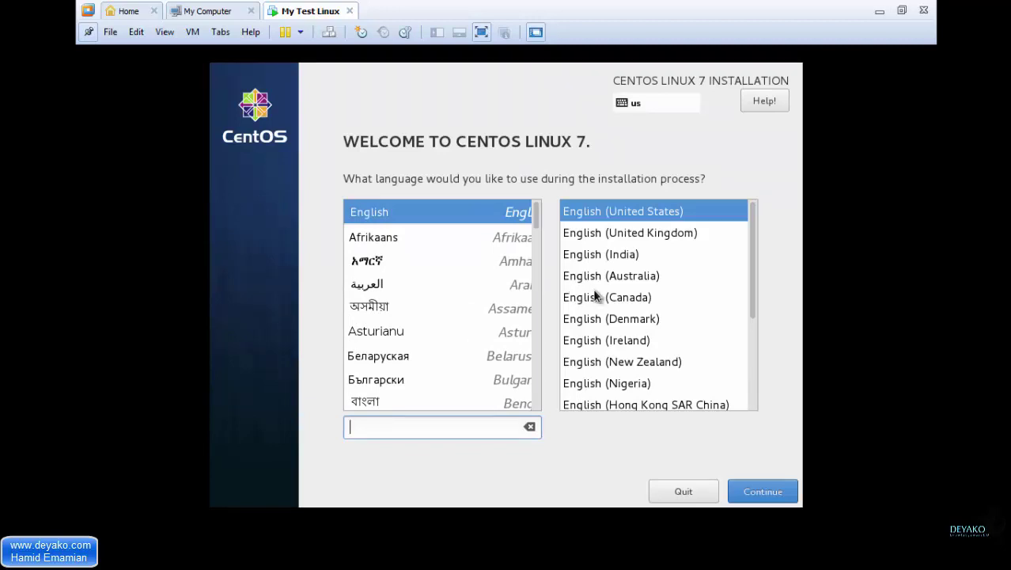
Continue the installer in English (United States) and set the time zone to Asia/Tehran
{"action": "left_click", "coordinate": [755, 492]}
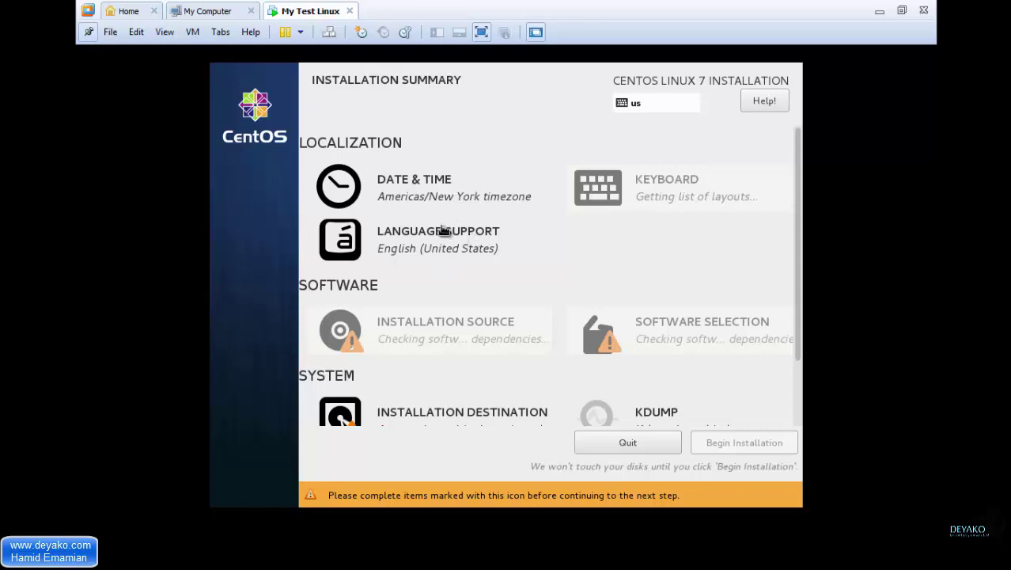
{"action": "left_click", "coordinate": [406, 197]}
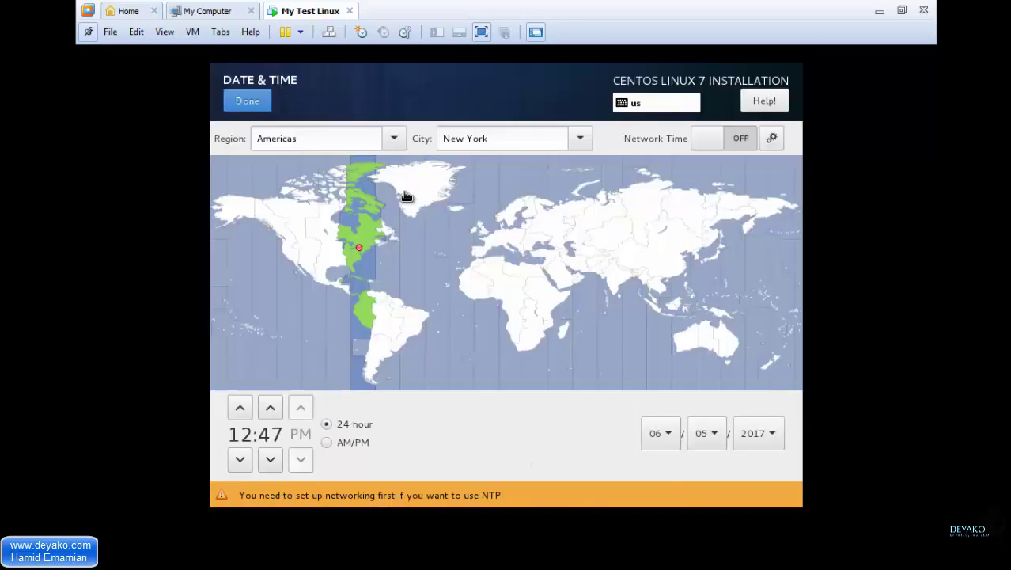
{"action": "left_click", "coordinate": [579, 268]}
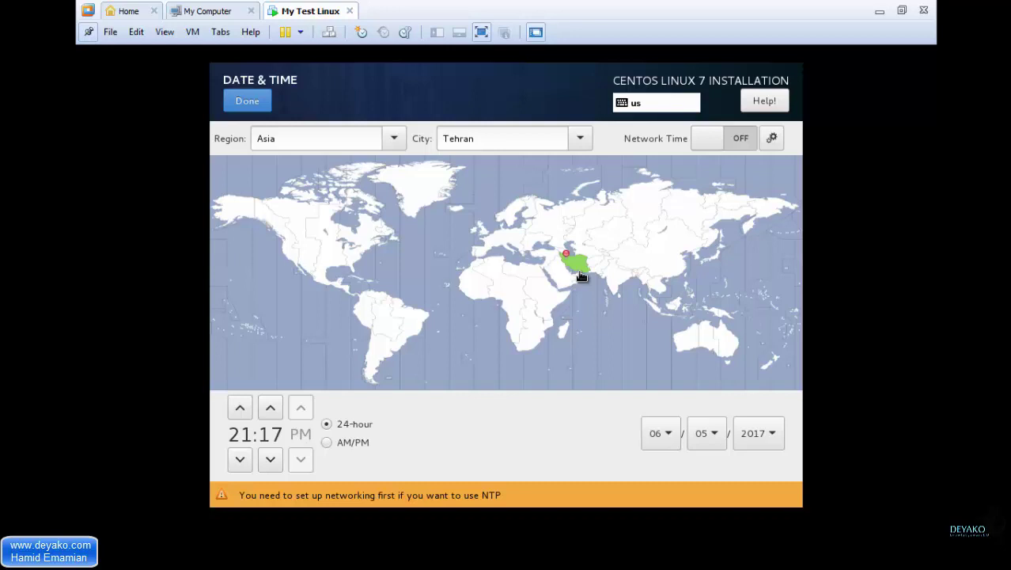
{"action": "left_click", "coordinate": [248, 102]}
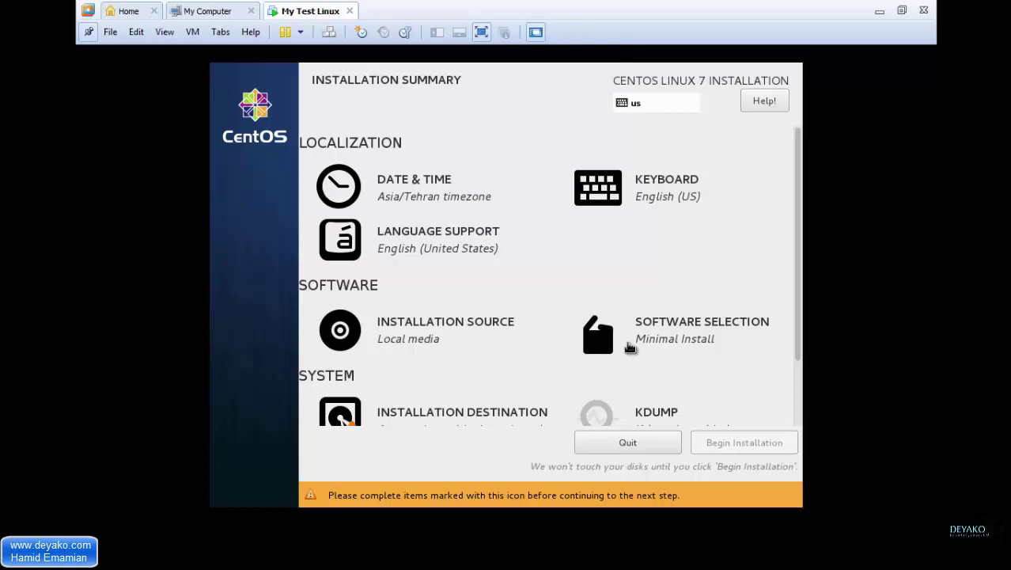
Confirm Minimal Install as the software selection and open the installation destination settings
{"action": "left_click", "coordinate": [631, 348]}
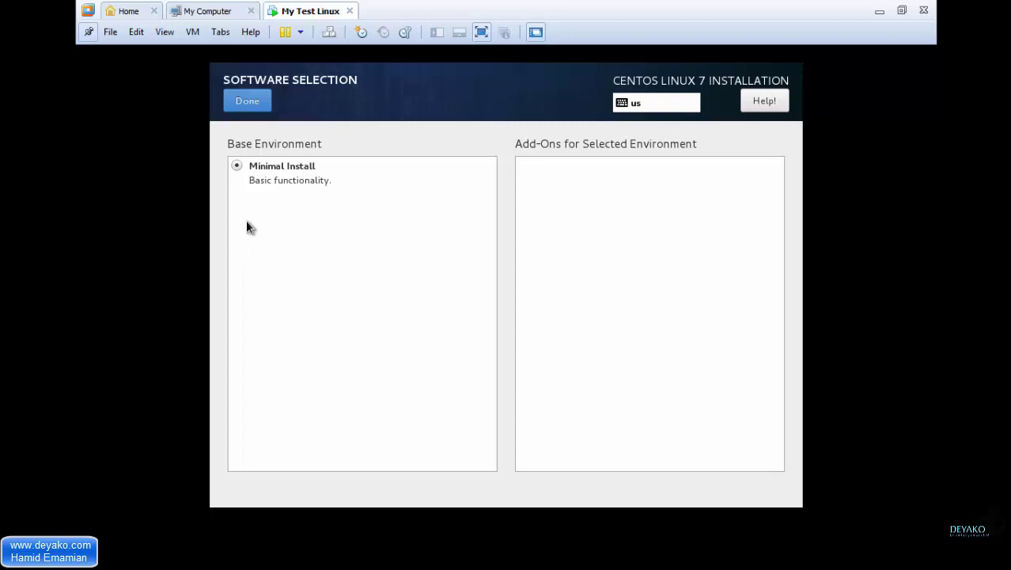
{"action": "left_click", "coordinate": [257, 106]}
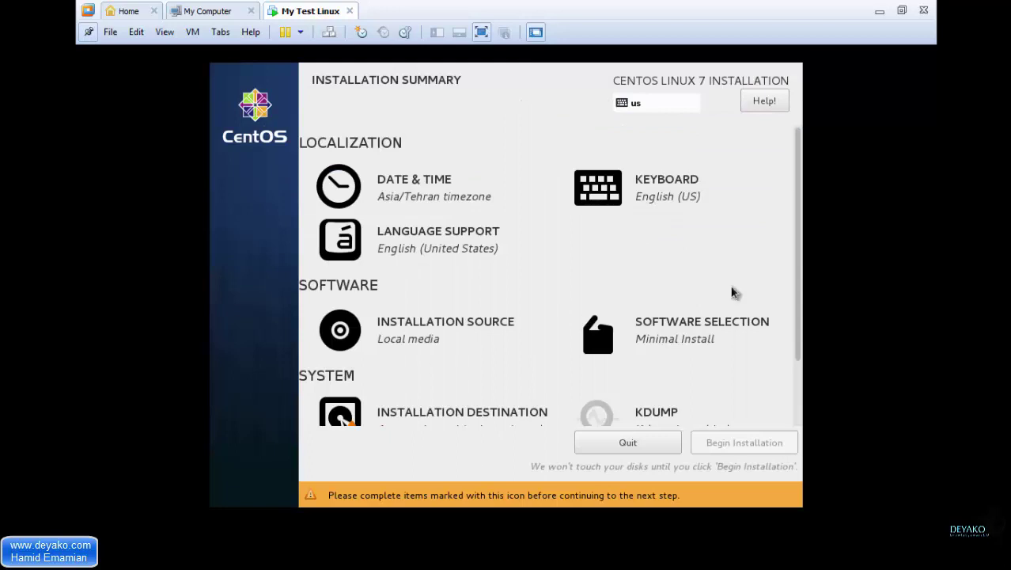
{"action": "scroll", "coordinate": [801, 283], "scroll_direction": "down", "scroll_amount": 1}
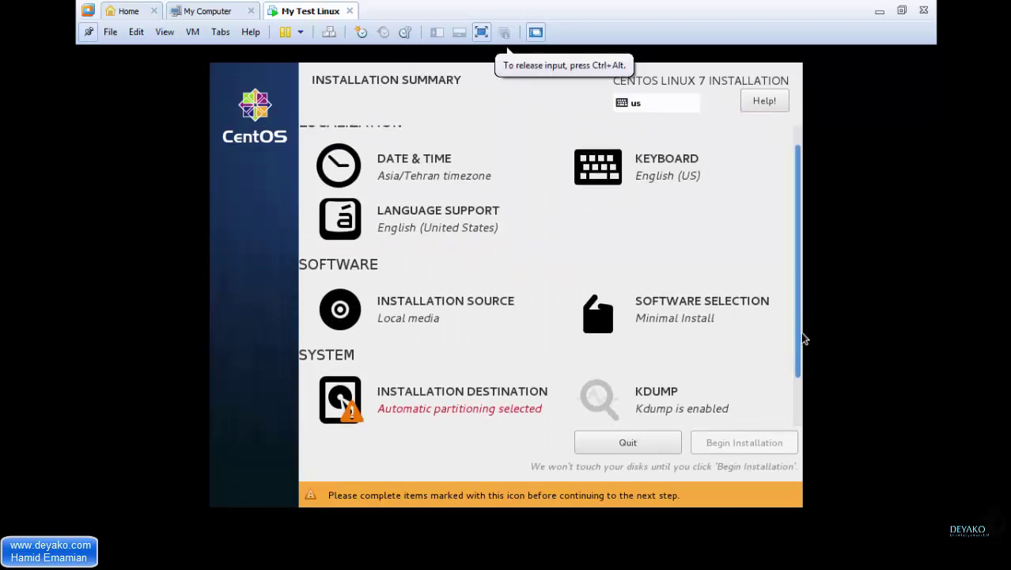
{"action": "left_click", "coordinate": [447, 413]}
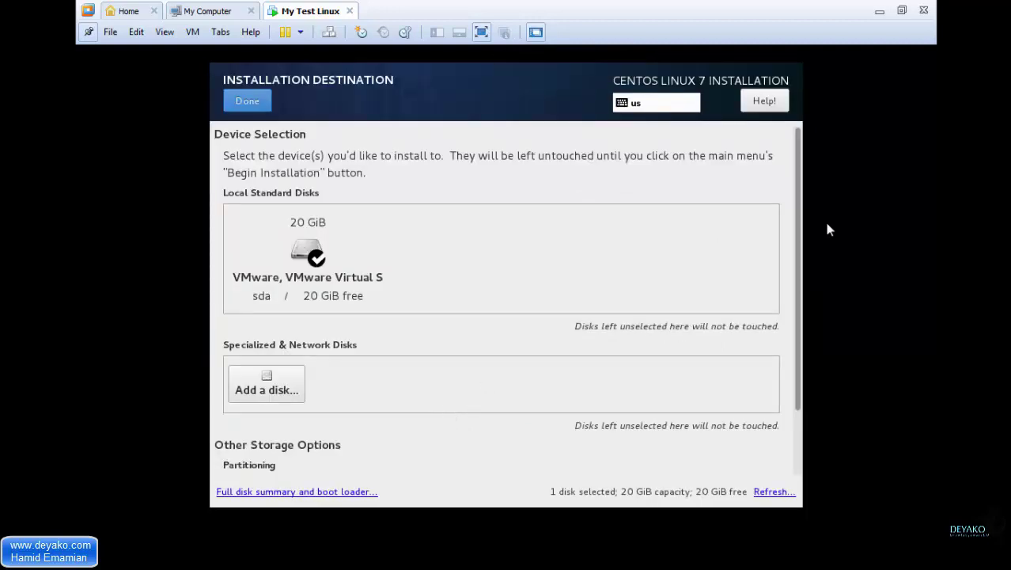
Keep the 20 GiB VMware virtual disk sda as the destination and proceed with configuring the partitioning manually
{"action": "scroll", "coordinate": [802, 258], "scroll_direction": "down", "scroll_amount": 1}
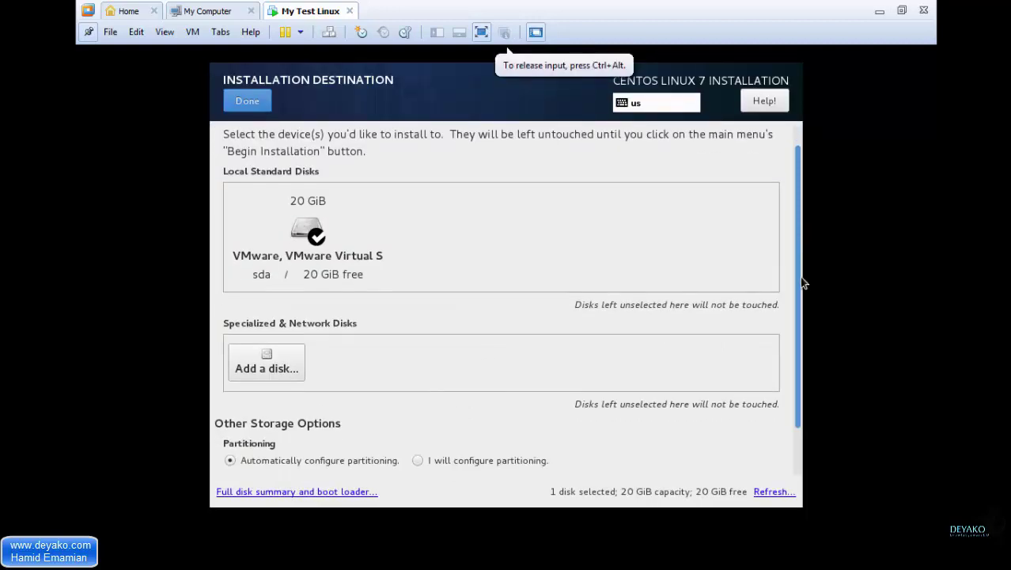
{"action": "scroll", "coordinate": [798, 254], "scroll_direction": "up", "scroll_amount": 1}
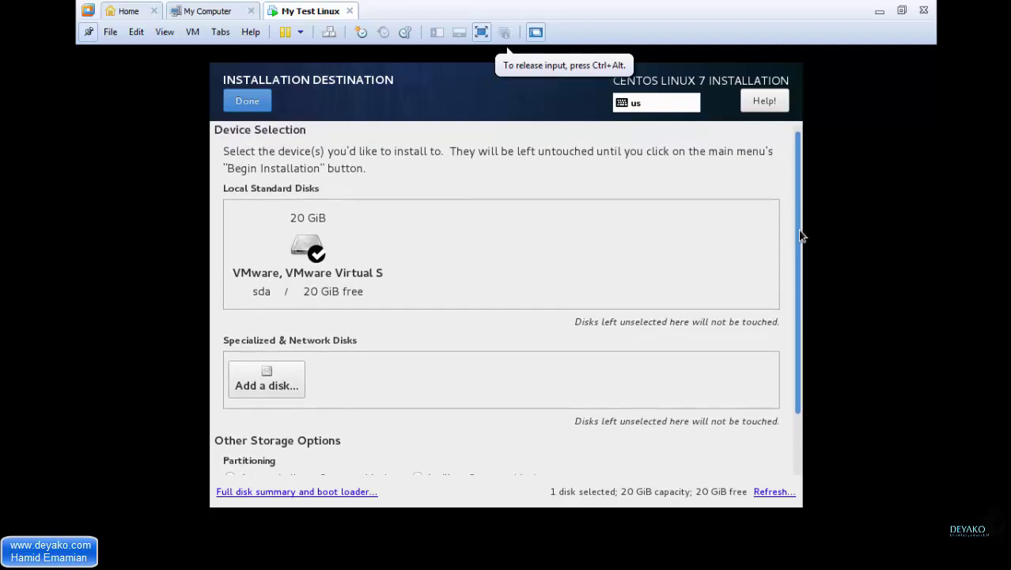
{"action": "scroll", "coordinate": [800, 240], "scroll_direction": "down", "scroll_amount": 2}
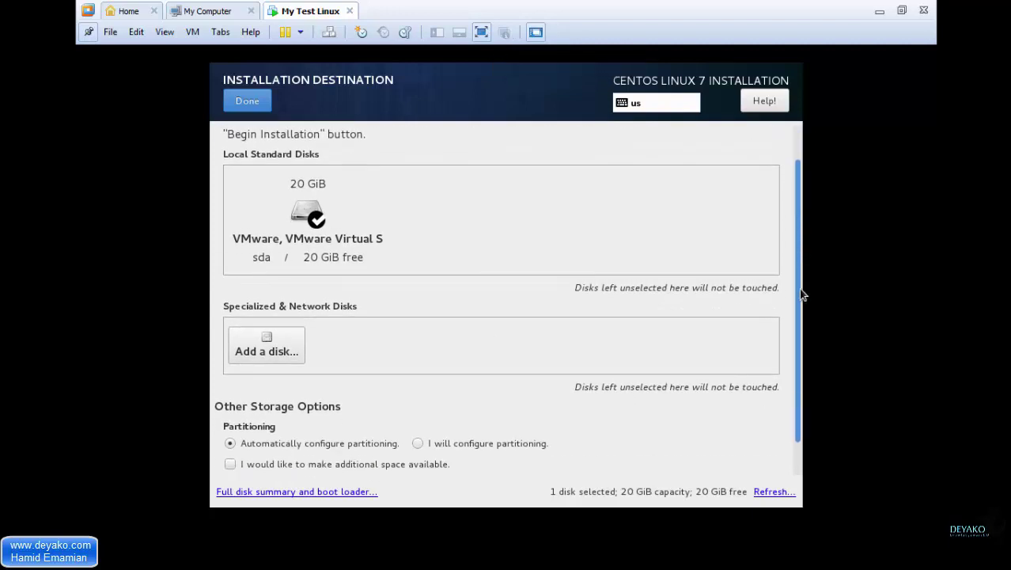
{"action": "scroll", "coordinate": [802, 295], "scroll_direction": "down", "scroll_amount": 2}
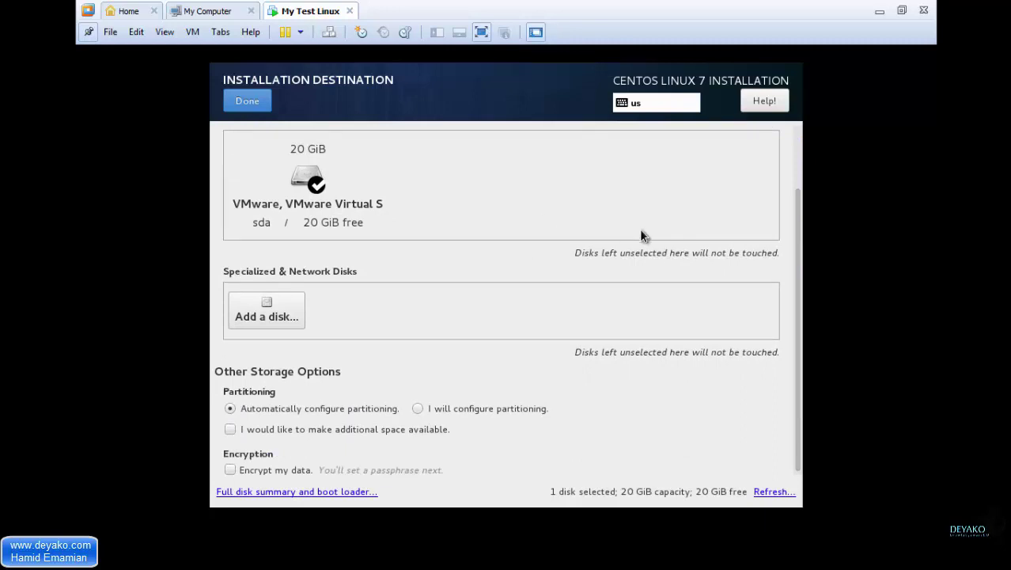
{"action": "left_click", "coordinate": [845, 234]}
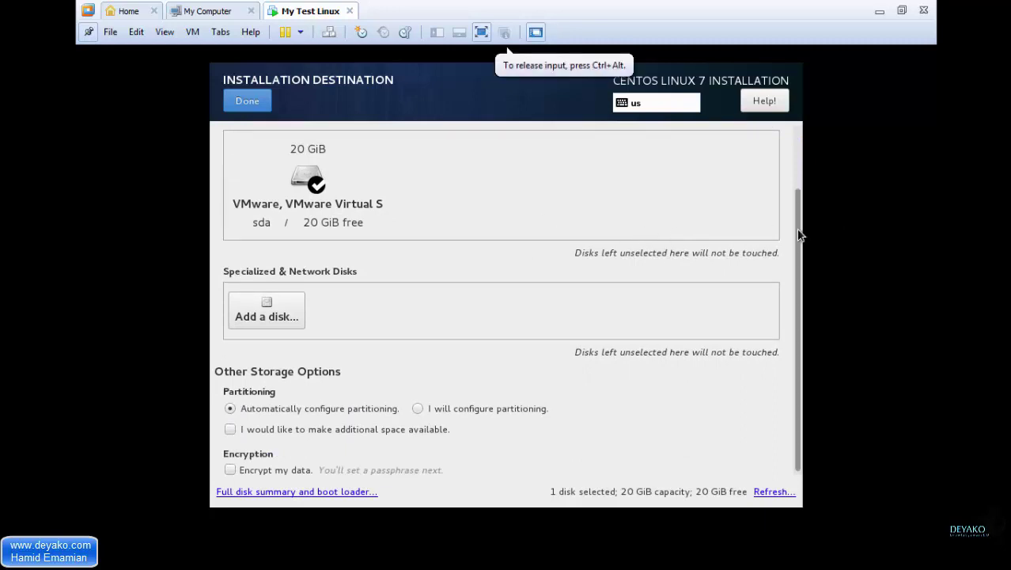
{"action": "left_click_drag", "start_coordinate": [799, 218], "coordinate": [799, 173]}
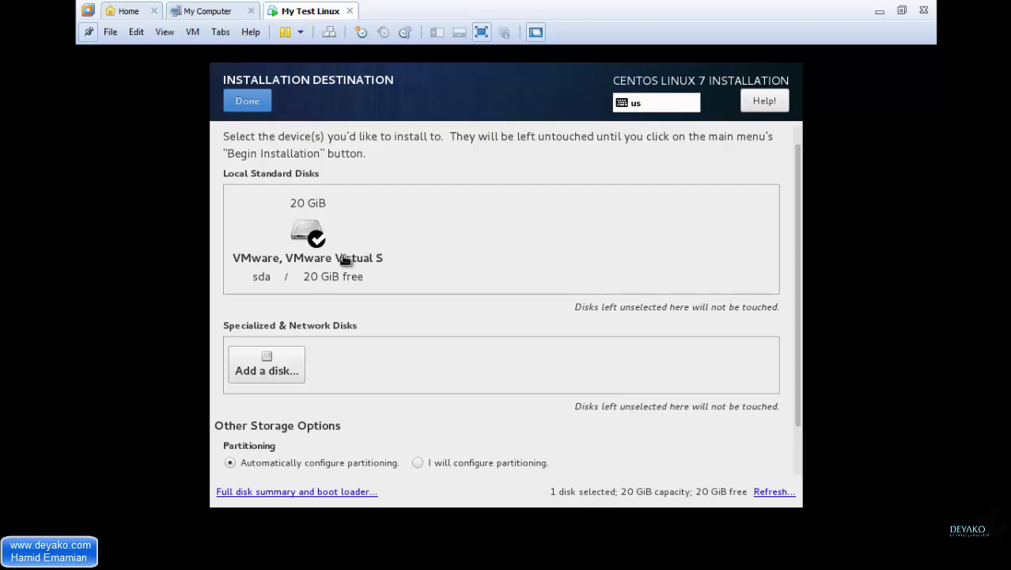
{"action": "left_click", "coordinate": [313, 230]}
{"action": "left_click", "coordinate": [314, 234]}
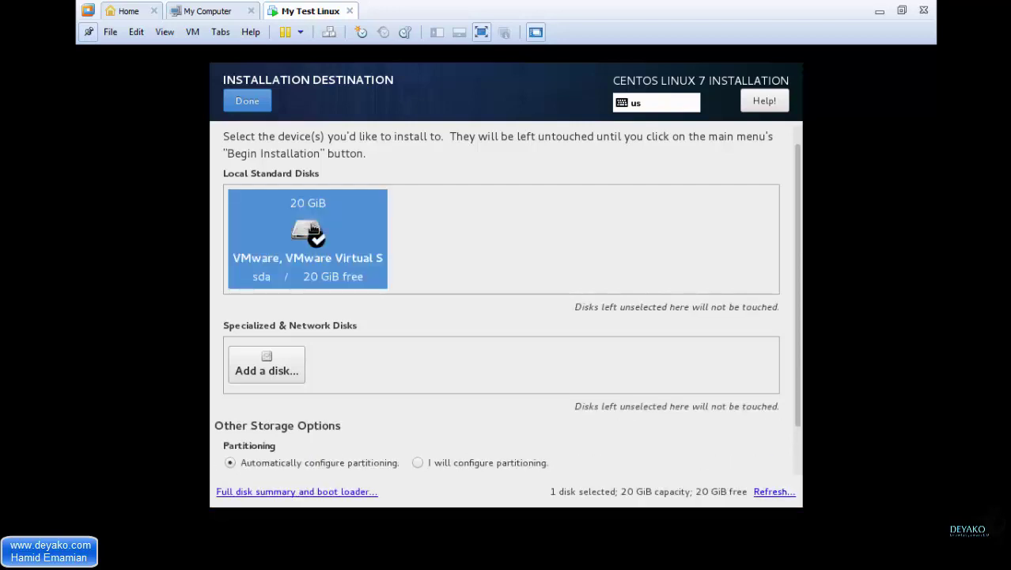
{"action": "left_click", "coordinate": [312, 243]}
{"action": "left_click", "coordinate": [312, 244]}
{"action": "left_click", "coordinate": [231, 440]}
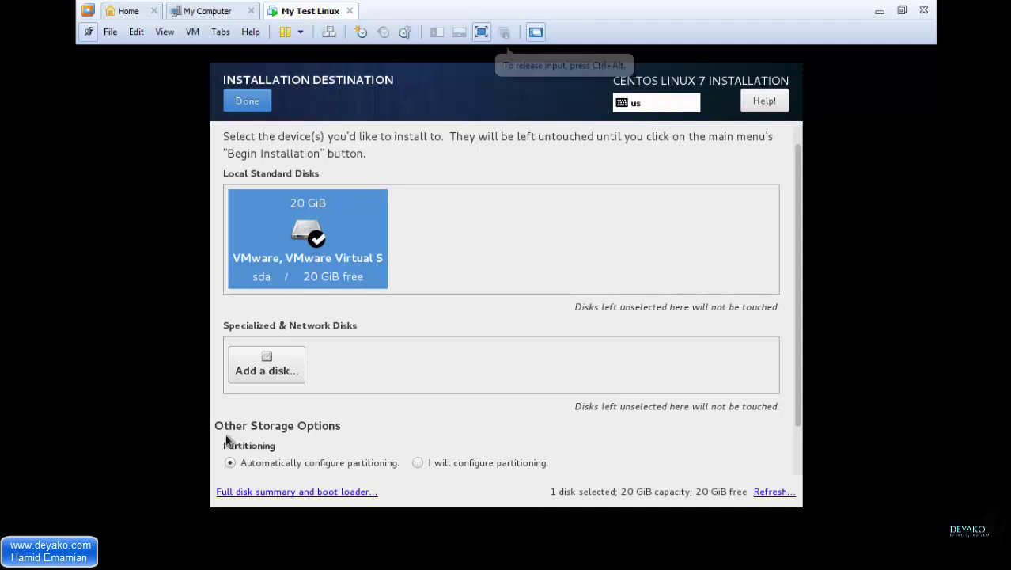
{"action": "left_click", "coordinate": [417, 463]}
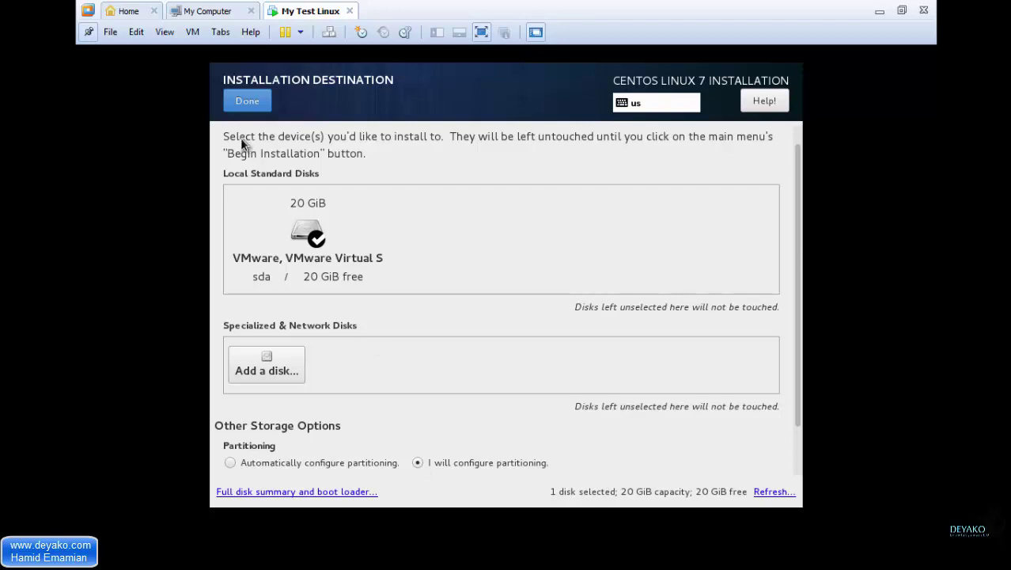
{"action": "left_click", "coordinate": [248, 101]}
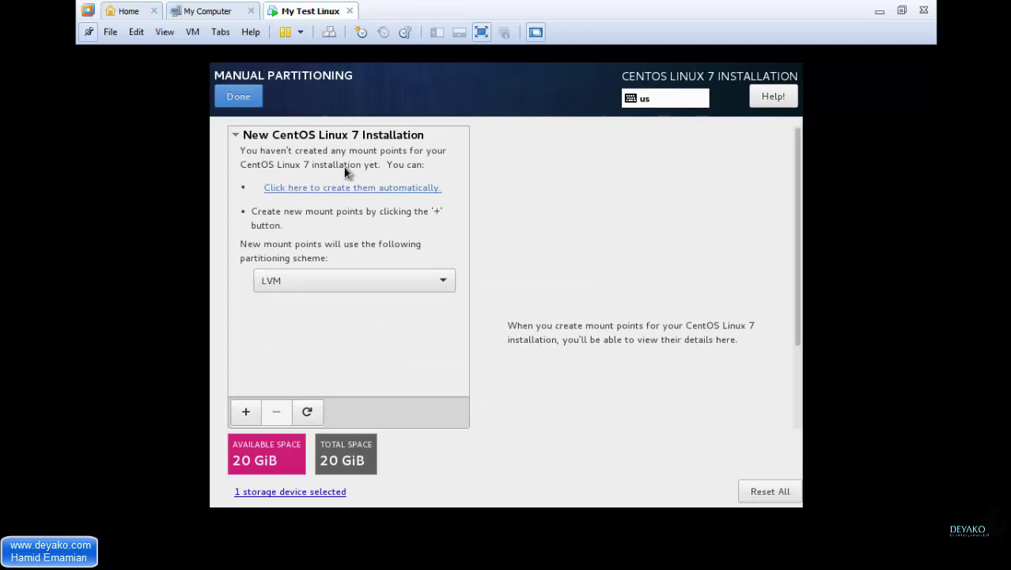
Set the partitioning scheme to Standard Partition and have the mount points created automatically
{"action": "left_click", "coordinate": [406, 282]}
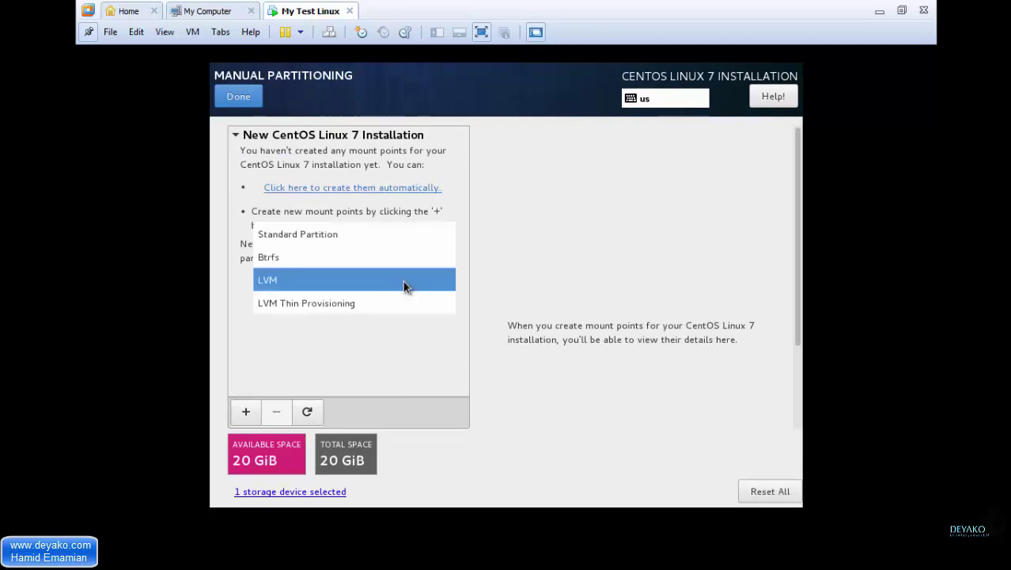
{"action": "left_click", "coordinate": [387, 338]}
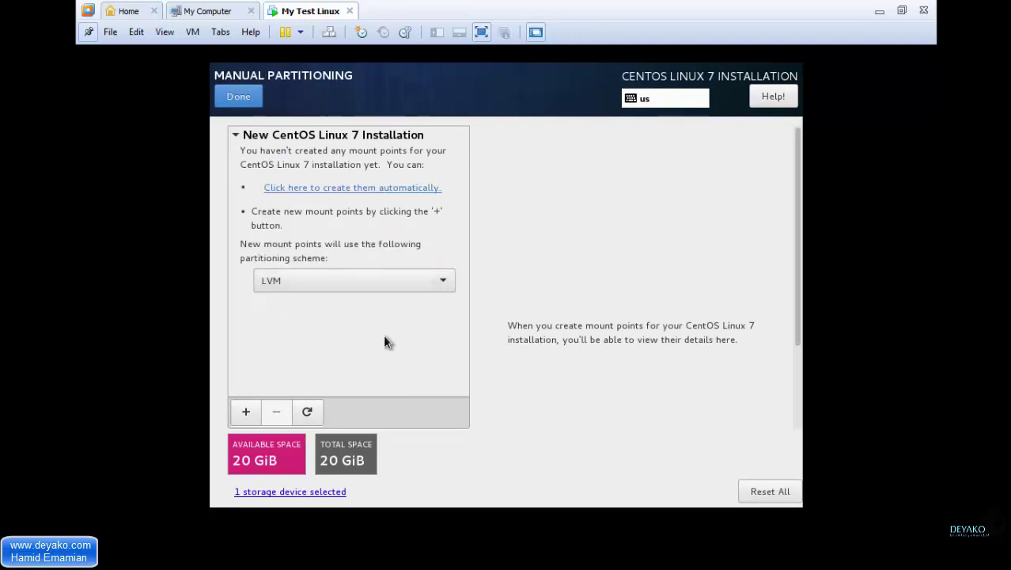
{"action": "left_click", "coordinate": [349, 283]}
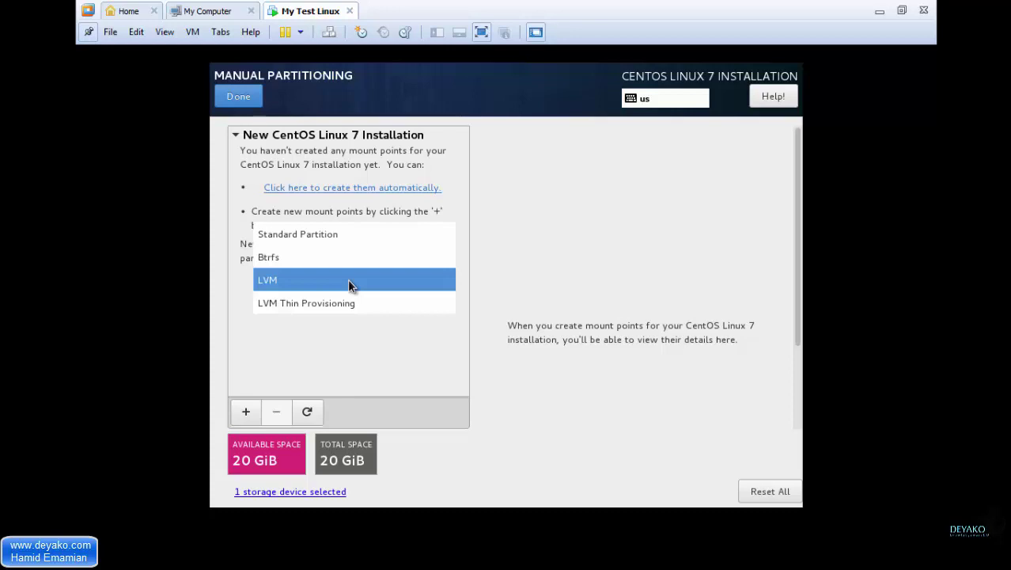
{"action": "left_click", "coordinate": [321, 244]}
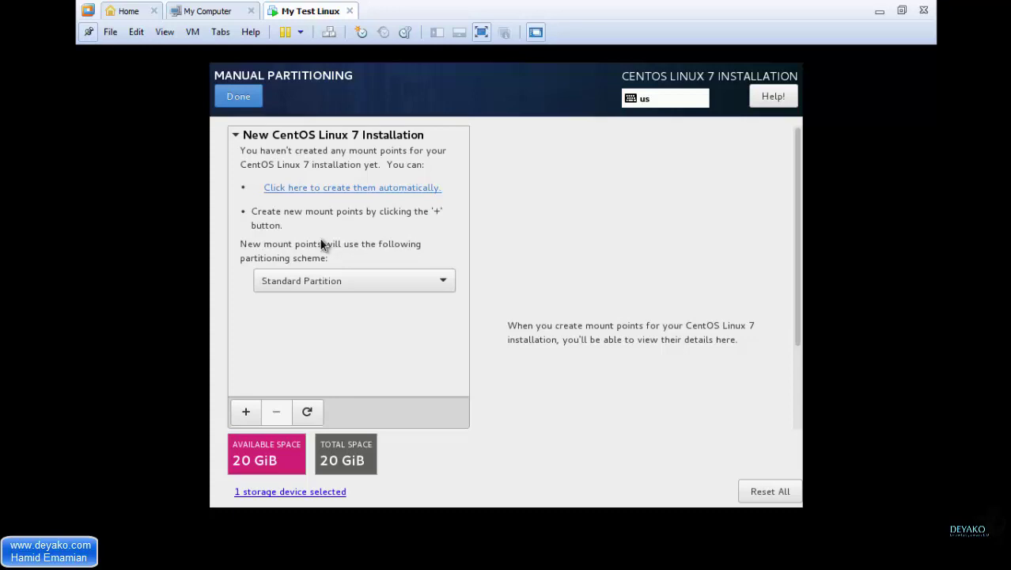
{"action": "left_click", "coordinate": [328, 189]}
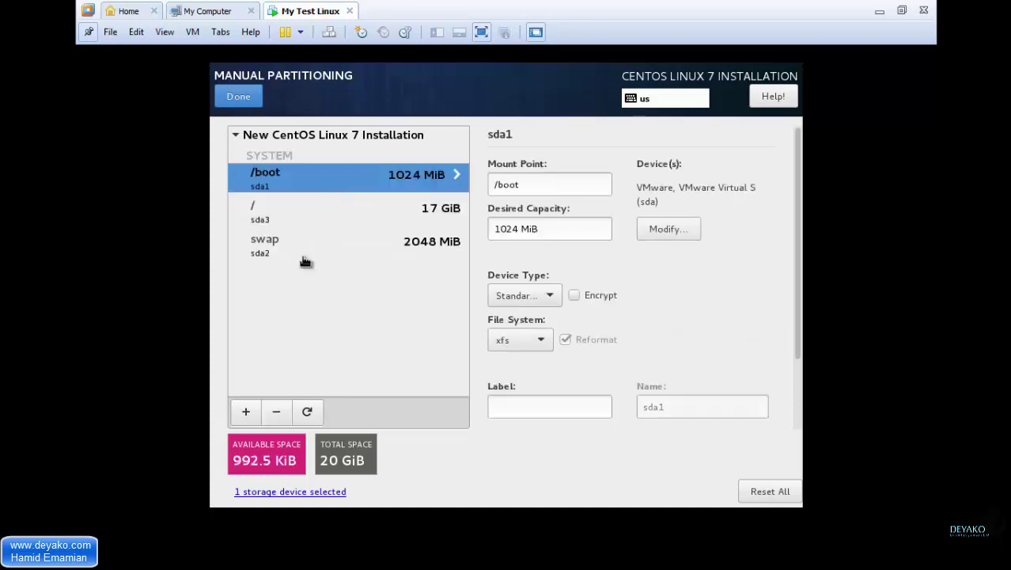
Review the details of the /, /boot and swap partitions, and accept the partitioning changes
{"action": "left_click", "coordinate": [279, 210]}
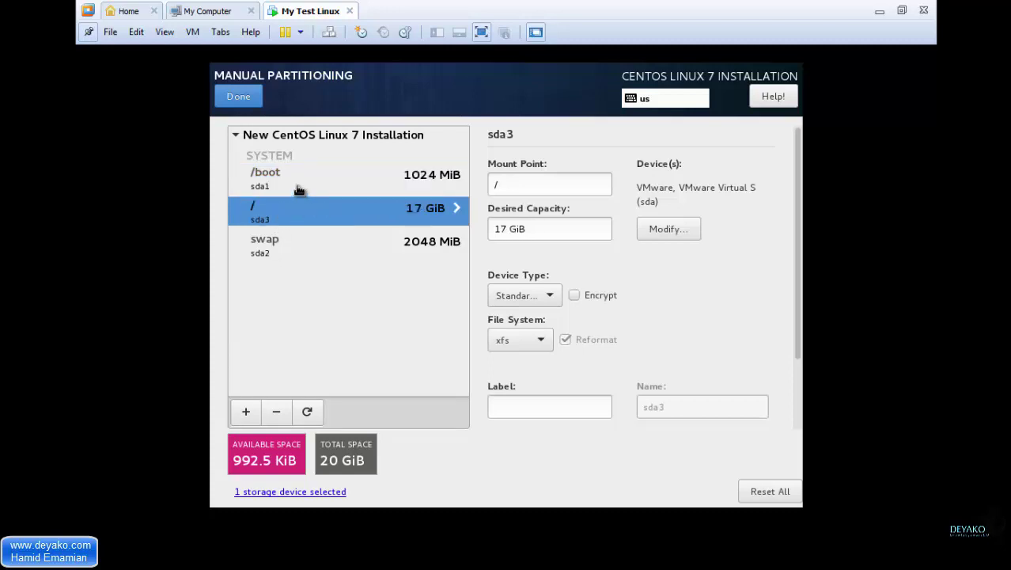
{"action": "left_click", "coordinate": [289, 172]}
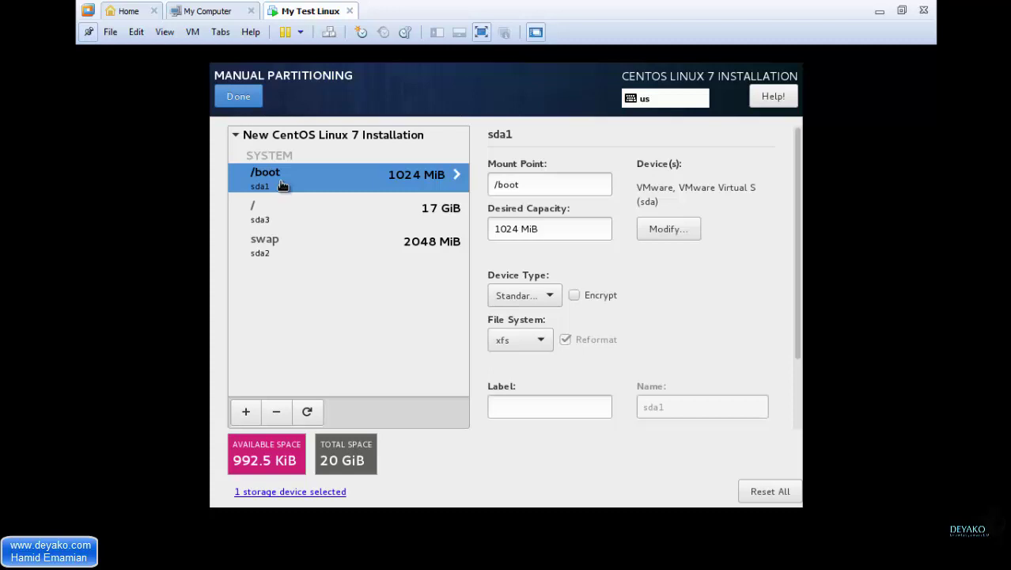
{"action": "left_click", "coordinate": [266, 248]}
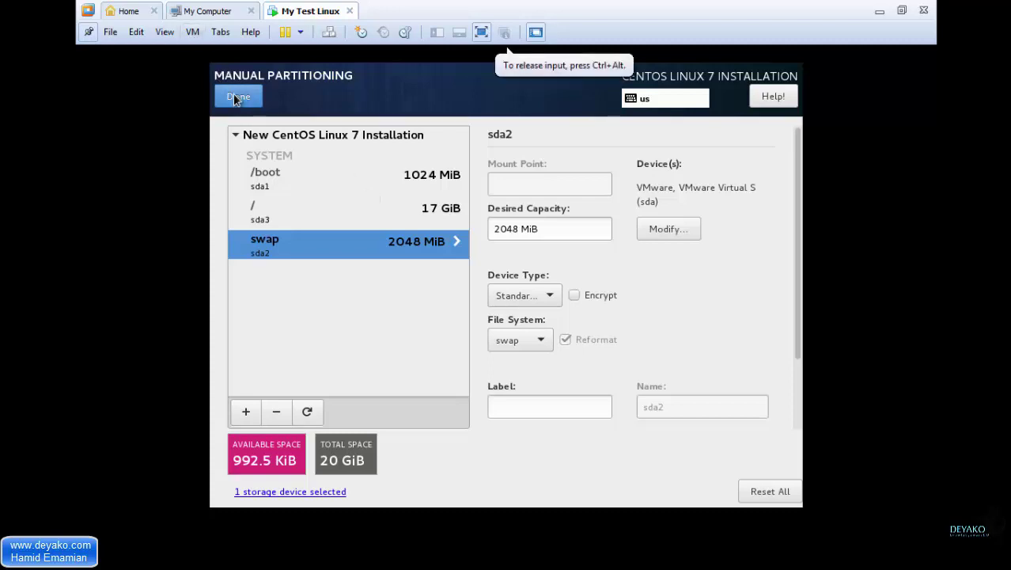
{"action": "left_click", "coordinate": [274, 218]}
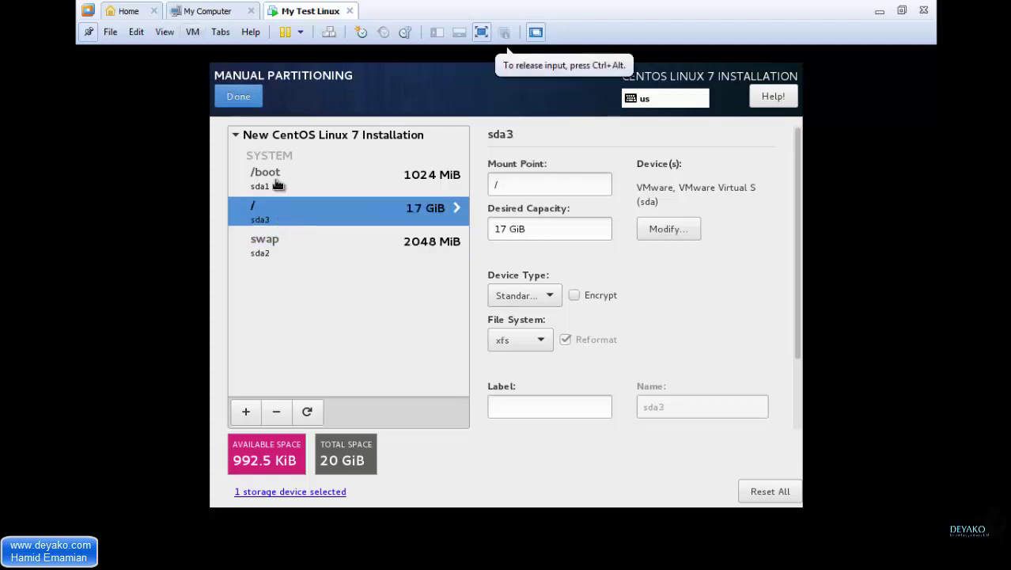
{"action": "left_click", "coordinate": [277, 184]}
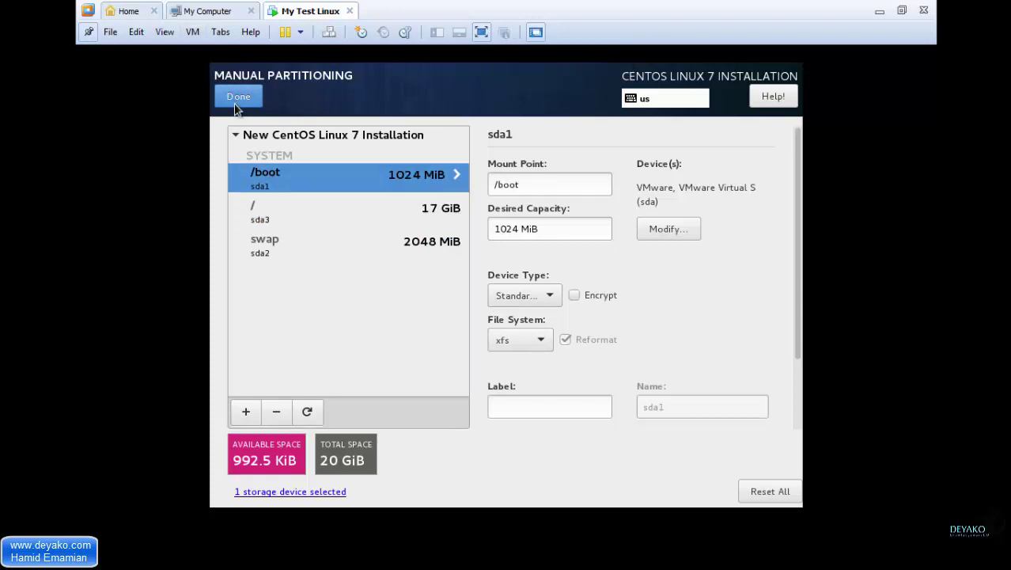
{"action": "left_click", "coordinate": [235, 99]}
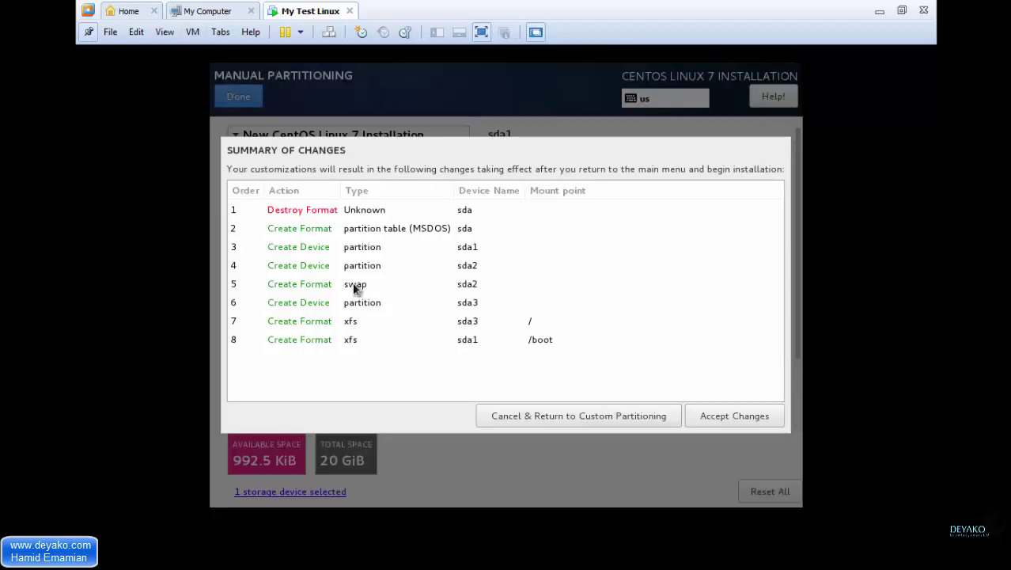
{"action": "left_click", "coordinate": [699, 418]}
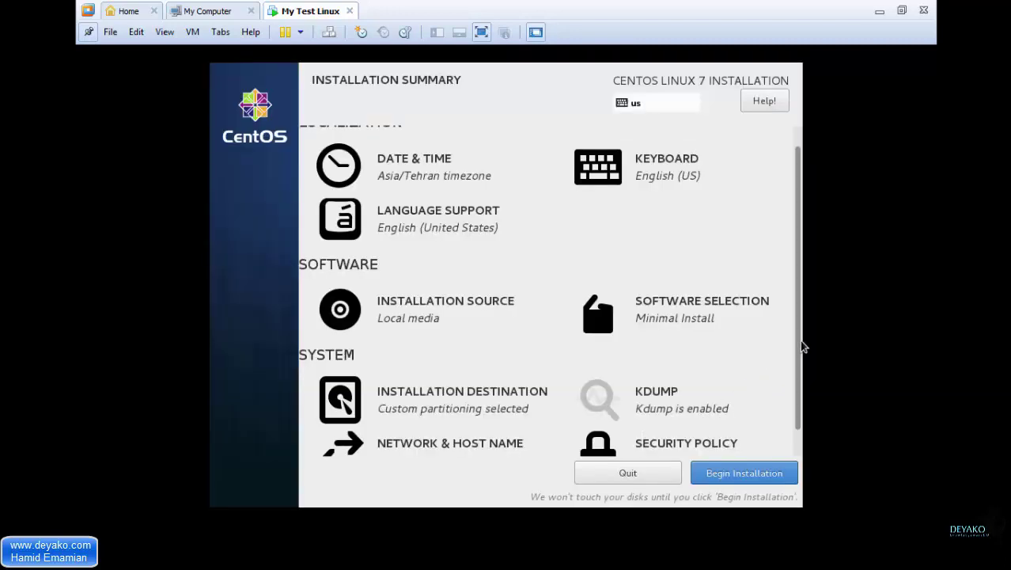
Open the network and host name settings and apply MyLinux as the host name
{"action": "left_click_drag", "start_coordinate": [797, 329], "coordinate": [793, 372]}
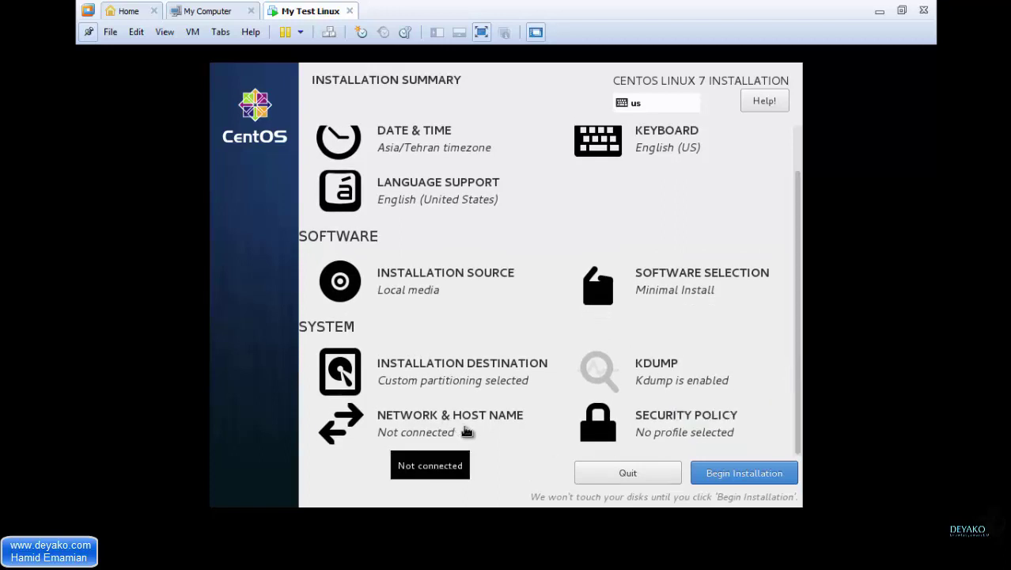
{"action": "left_click", "coordinate": [385, 437]}
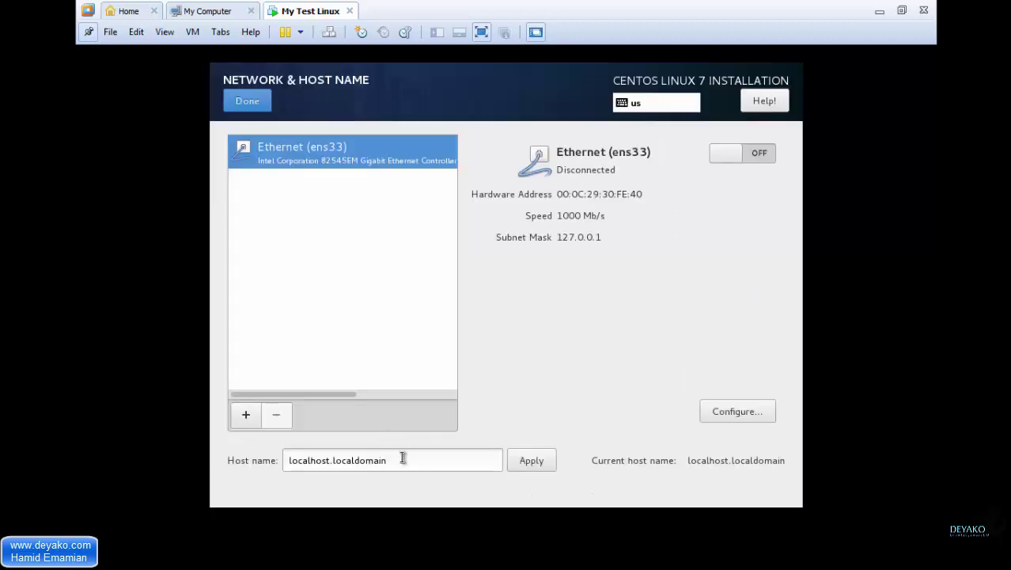
{"action": "left_click_drag", "start_coordinate": [407, 458], "coordinate": [247, 470]}
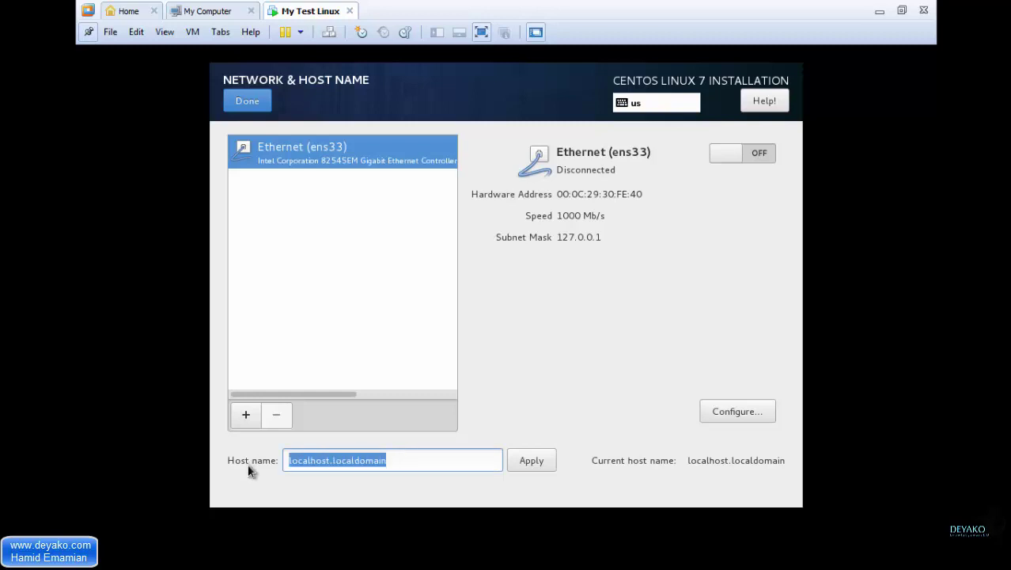
{"action": "key", "text": "BackSpace"}
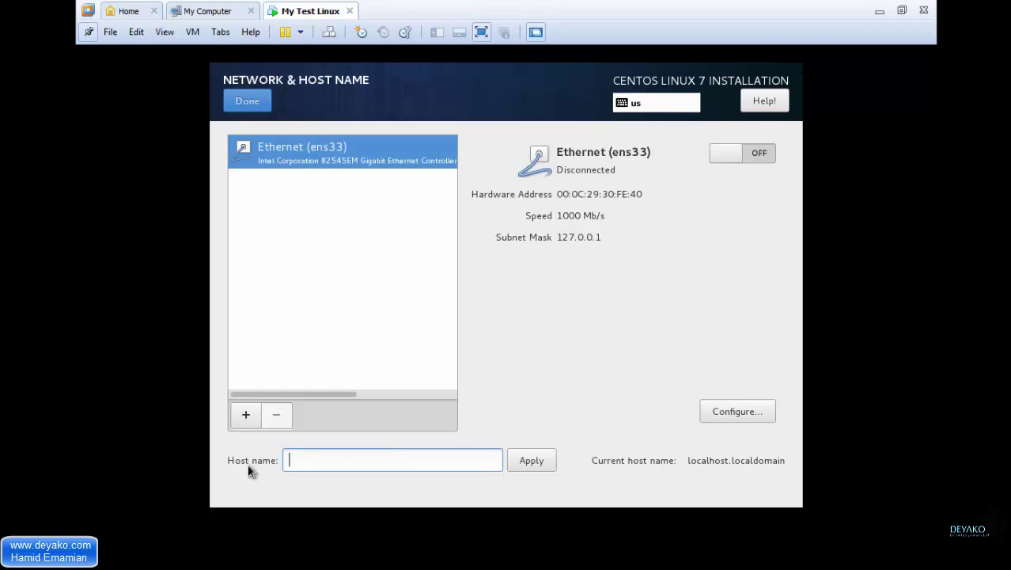
{"action": "type", "text": "MyLinux"}
{"action": "left_click", "coordinate": [542, 461]}
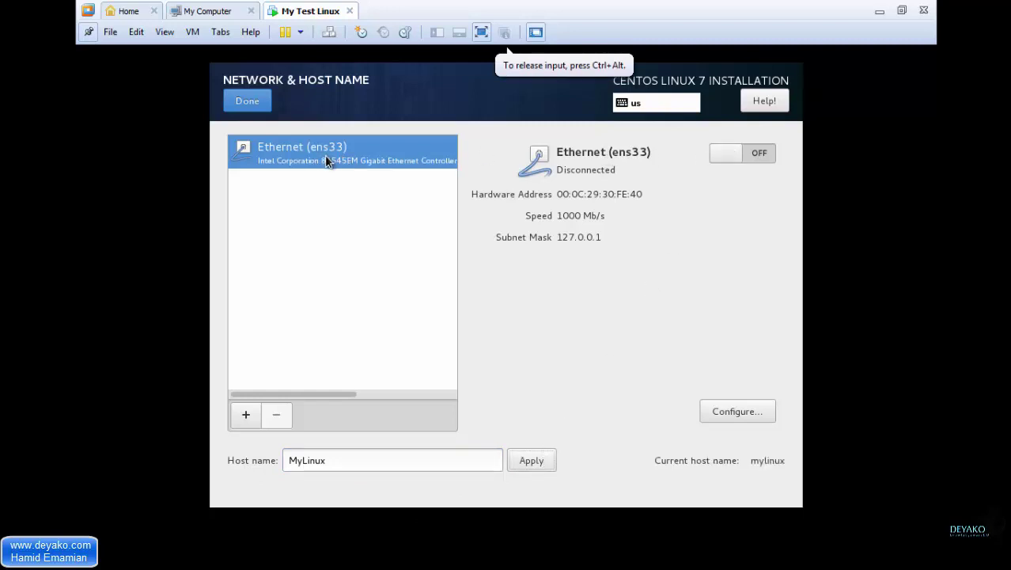
Enable the Ethernet (ens33) connection, save it with the IPv4 method kept at Automatic (DHCP), and finish the network settings
{"action": "left_click", "coordinate": [759, 154]}
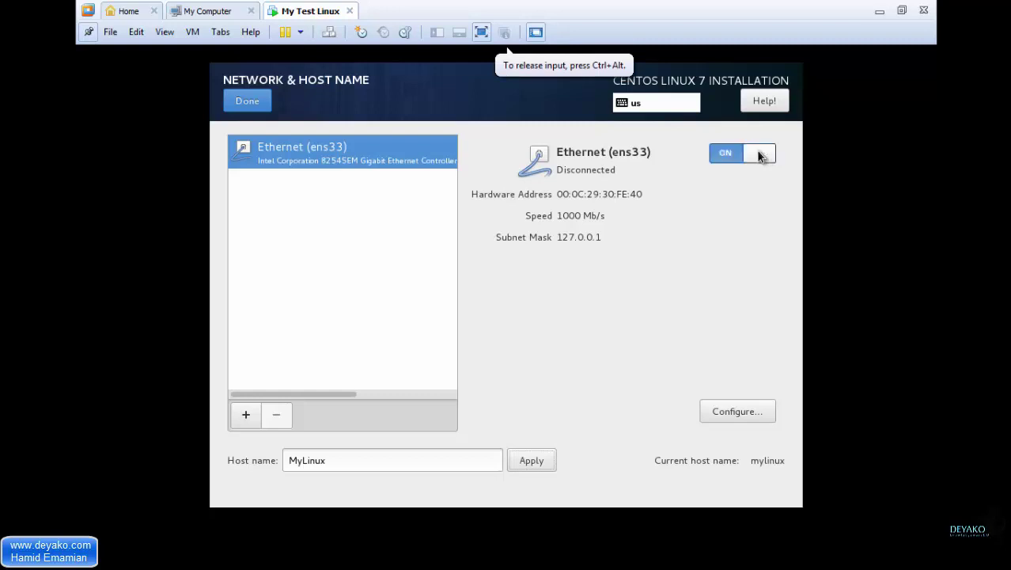
{"action": "left_click", "coordinate": [739, 412]}
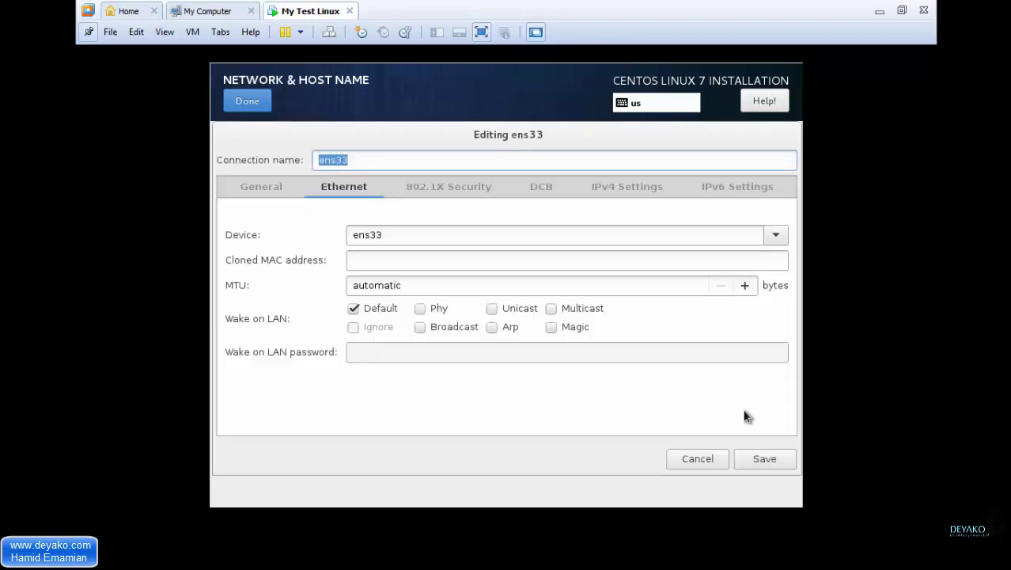
{"action": "left_click", "coordinate": [618, 190]}
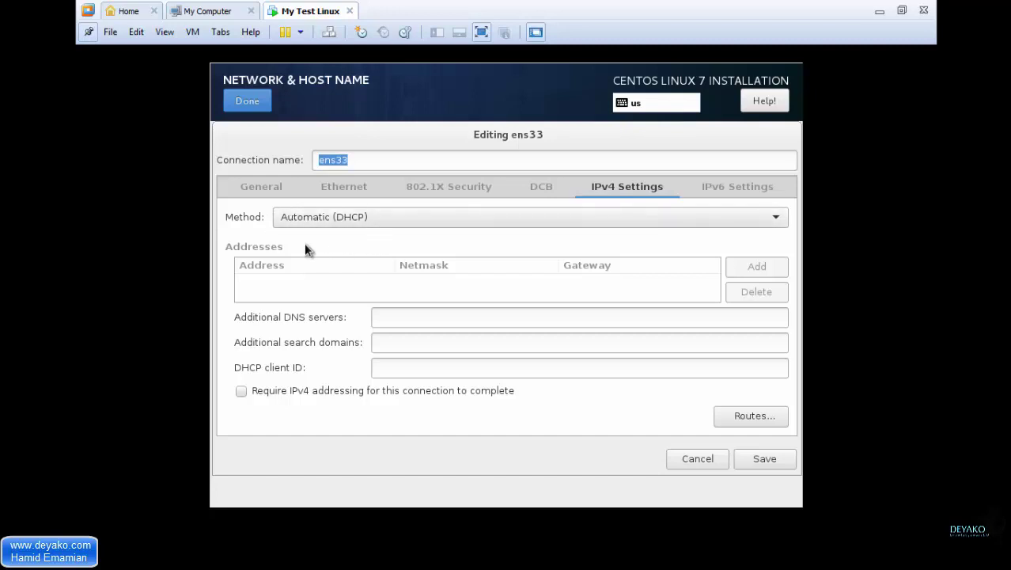
{"action": "left_click", "coordinate": [767, 461]}
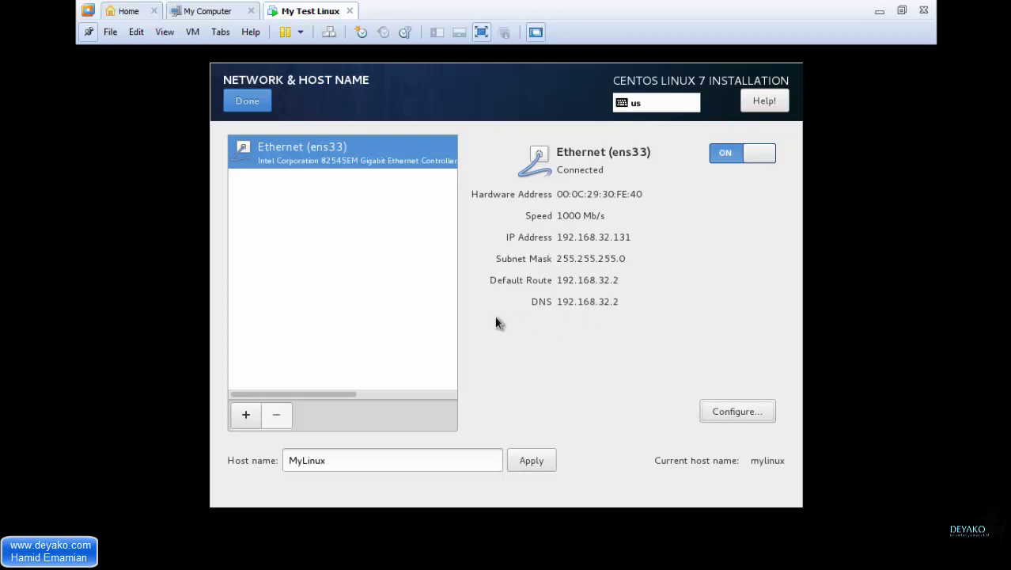
{"action": "left_click", "coordinate": [247, 104]}
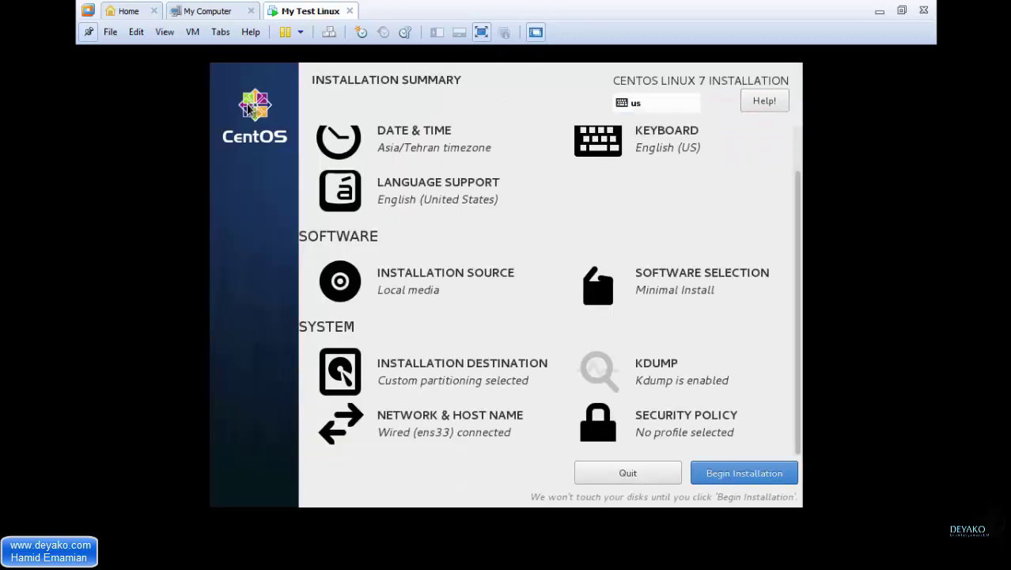
Begin the installation, then enter and confirm the root account's password in the user settings
{"action": "left_click", "coordinate": [746, 474]}
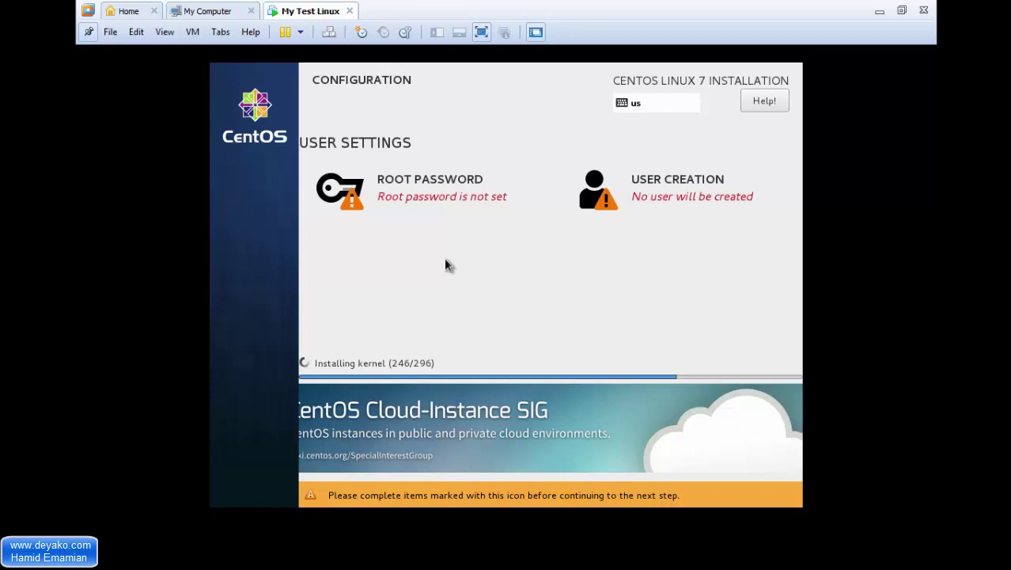
{"action": "left_click", "coordinate": [427, 200]}
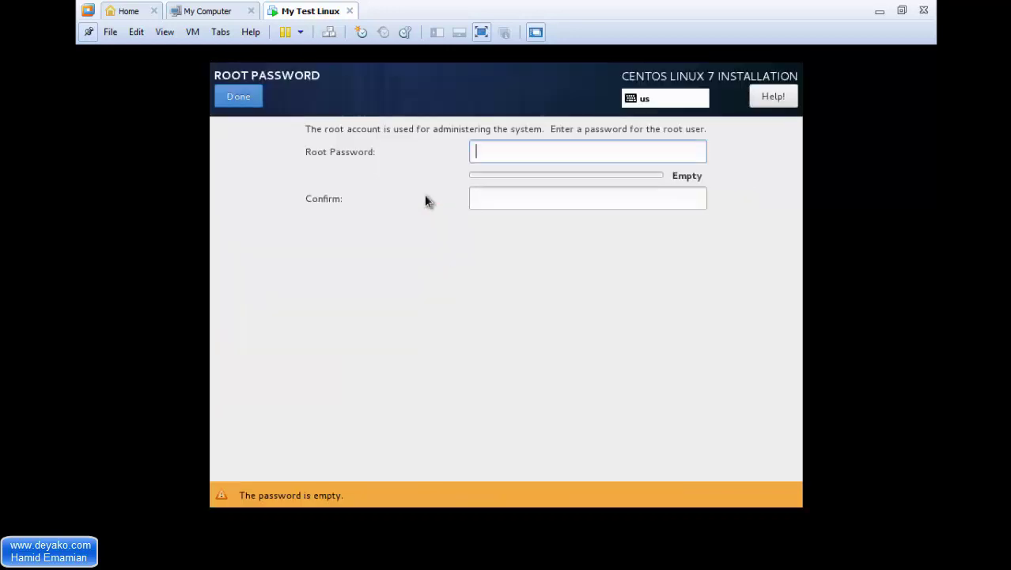
{"action": "type", "text": "•••••"}
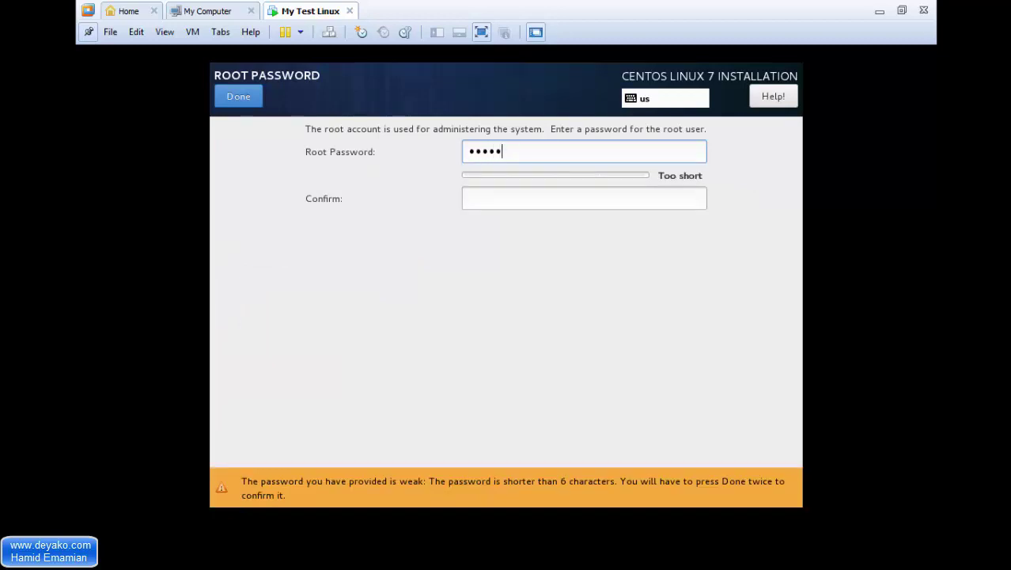
{"action": "key", "text": "ctrl+v"}
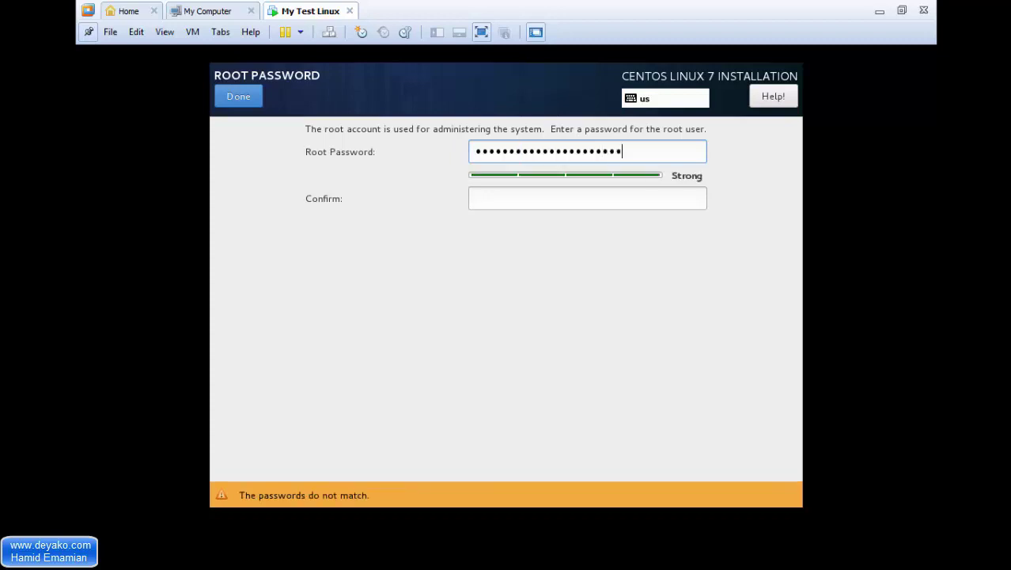
{"action": "key", "text": "Tab"}
{"action": "type", "text": "••••••••••••••••"}
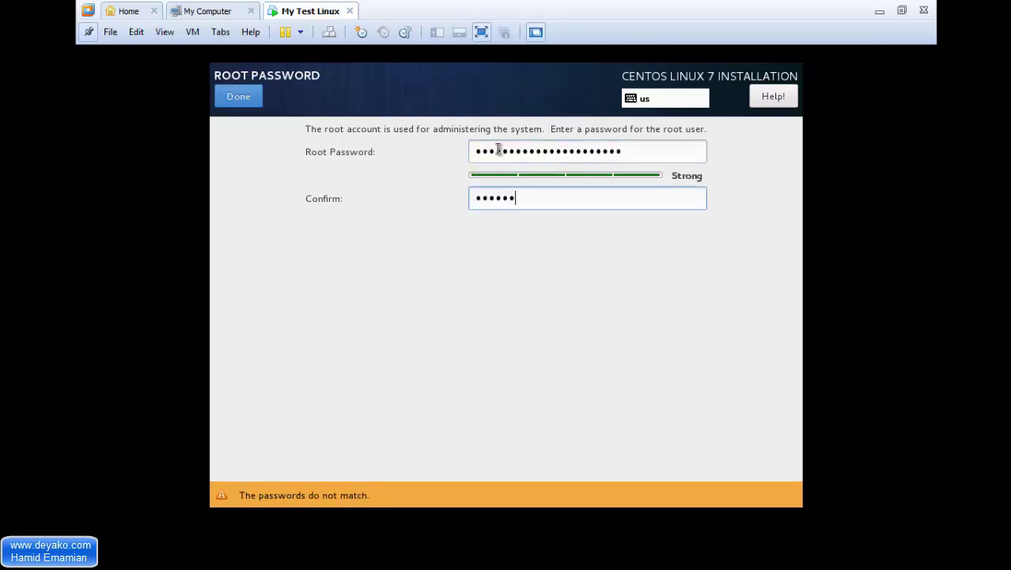
{"action": "type", "text": "•••••"}
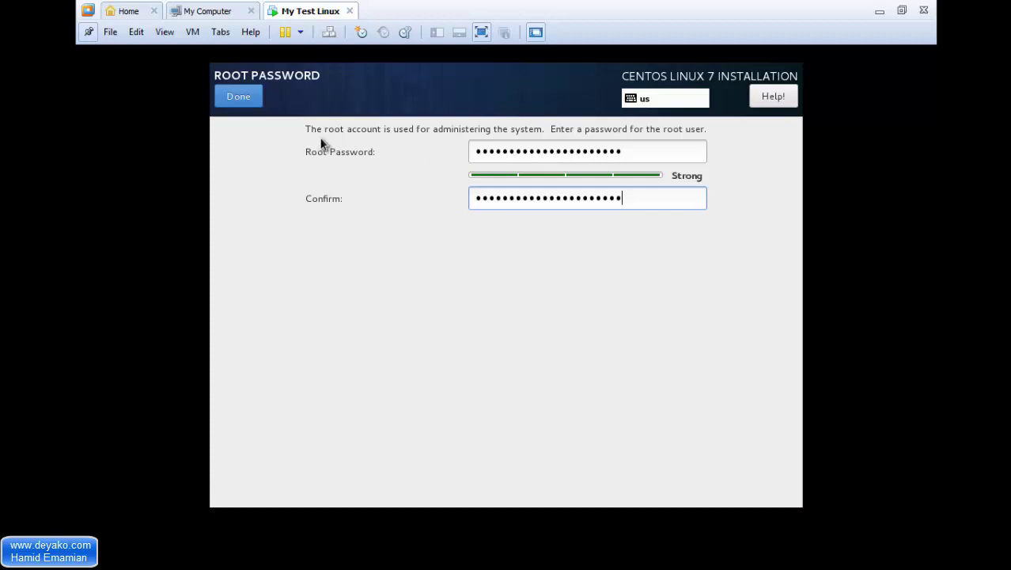
{"action": "left_click", "coordinate": [238, 97]}
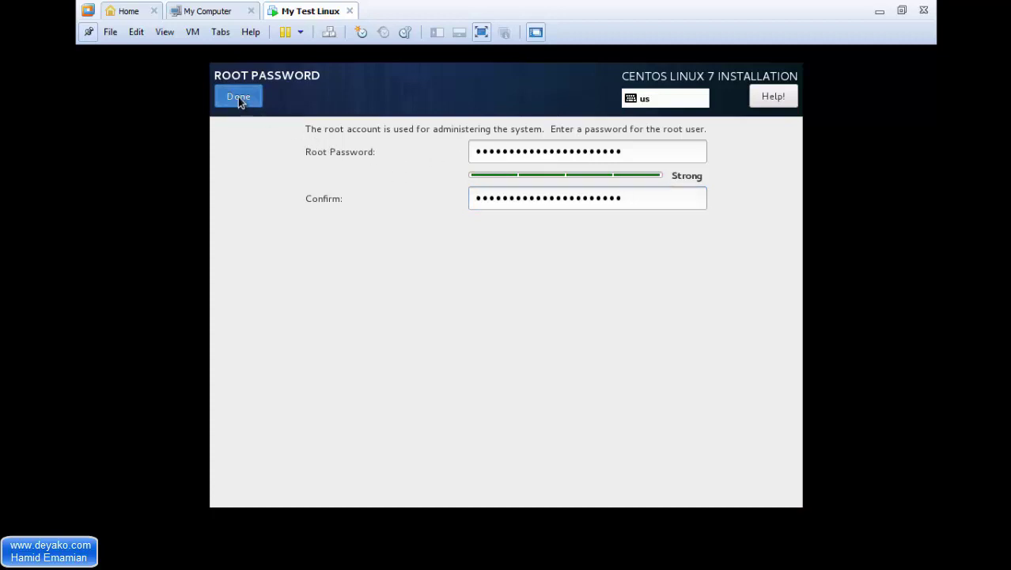